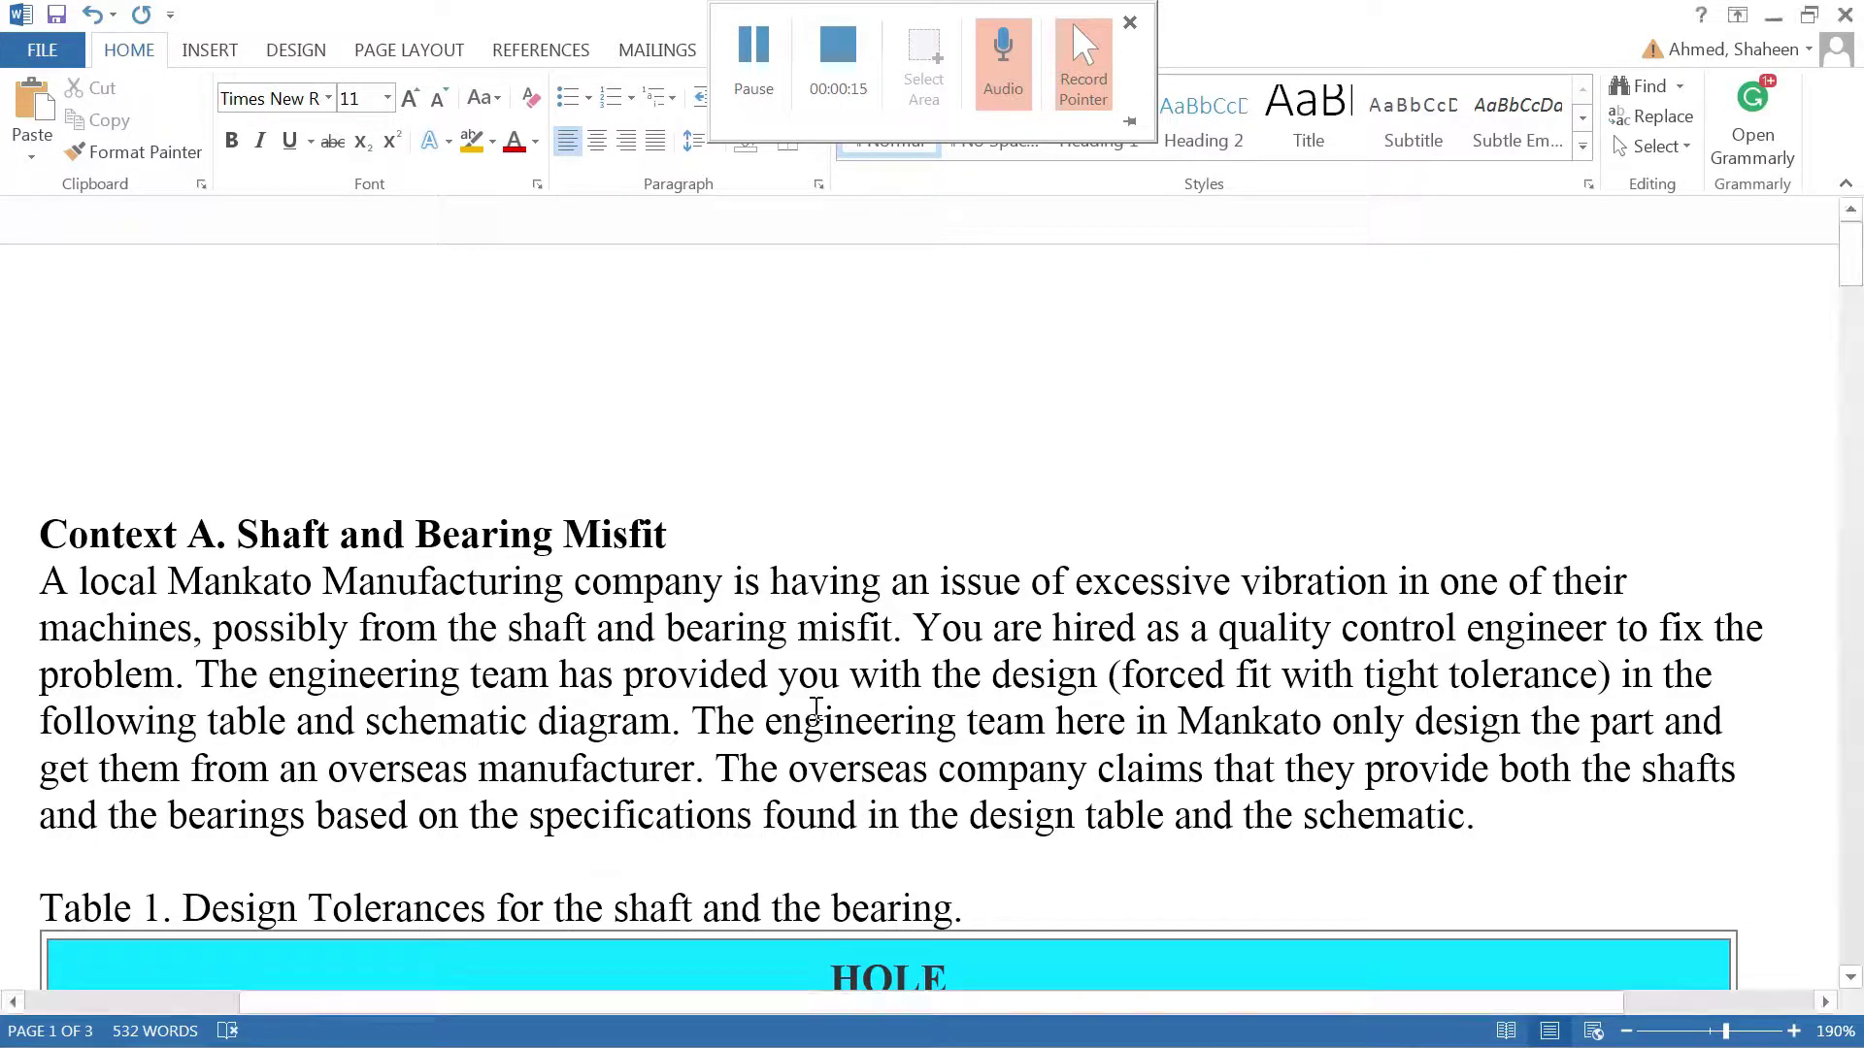
Step: In the Word assignment, mark the maximum and minimum shaft size values
scroll(841, 715, down, 5)
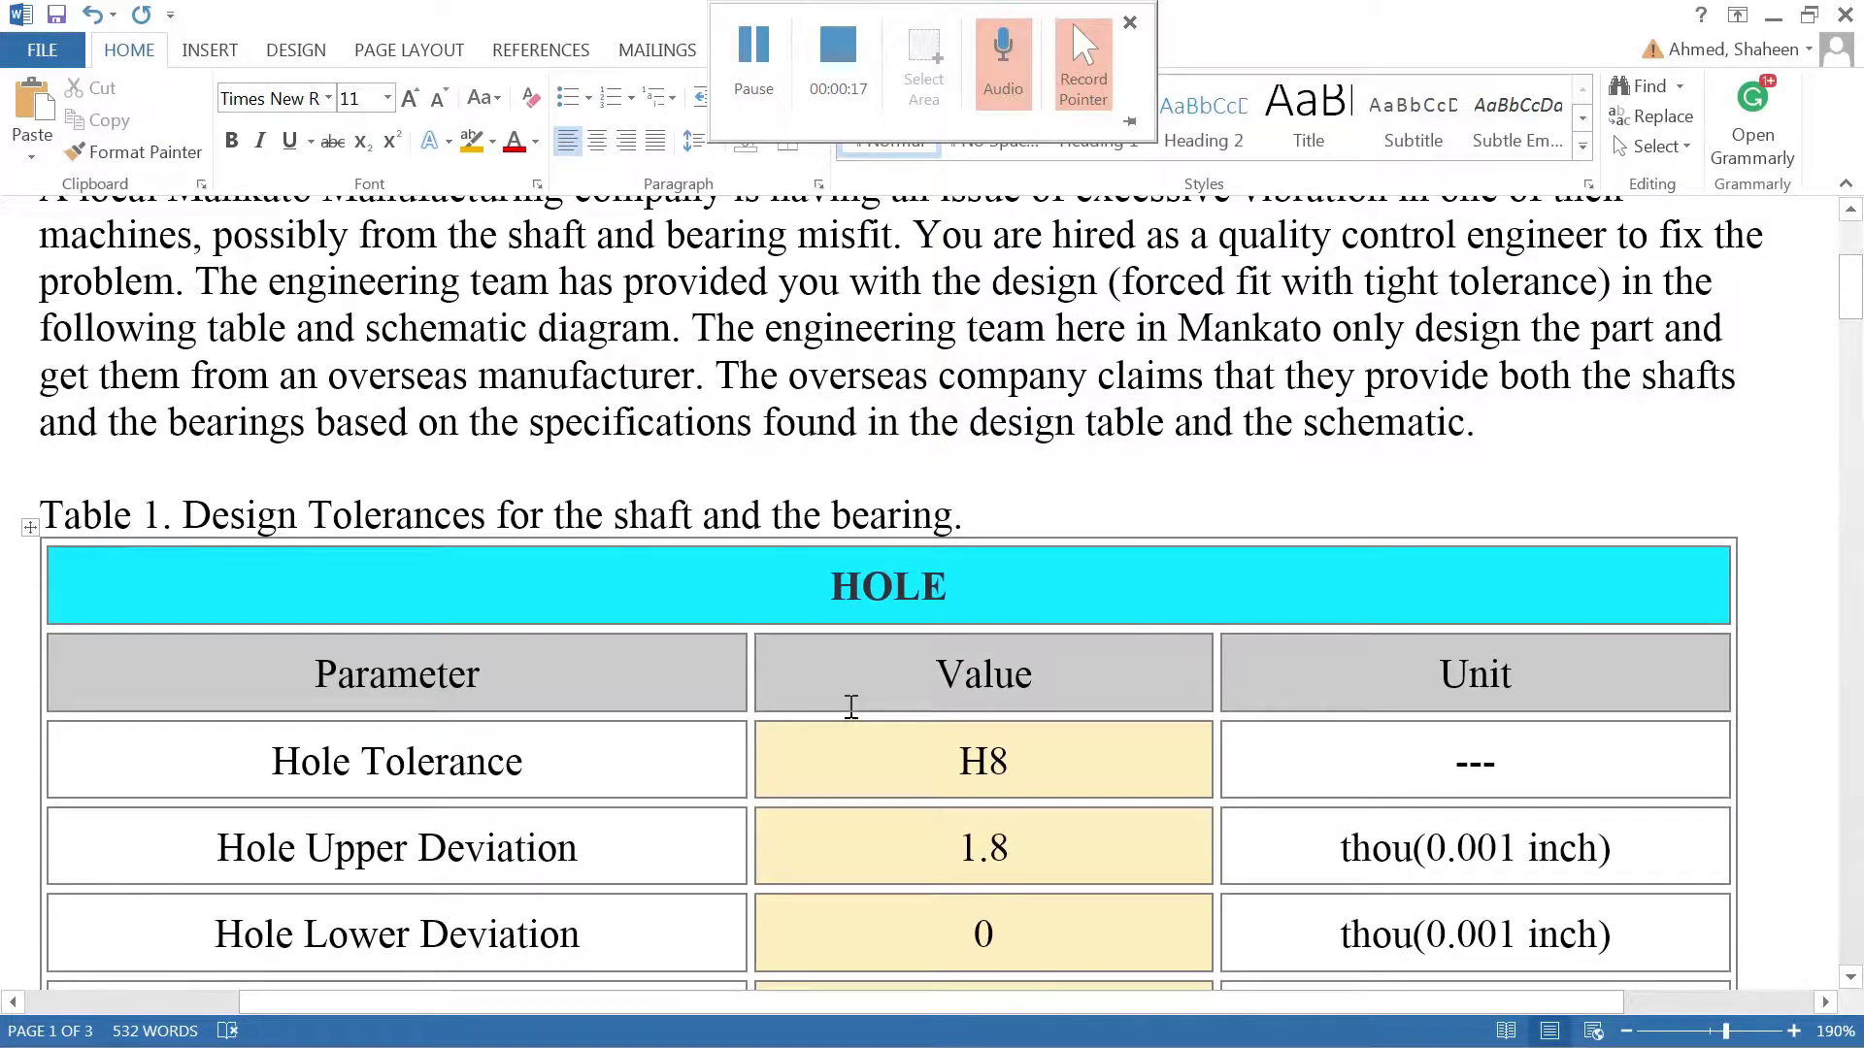
scroll(852, 706, up, 3)
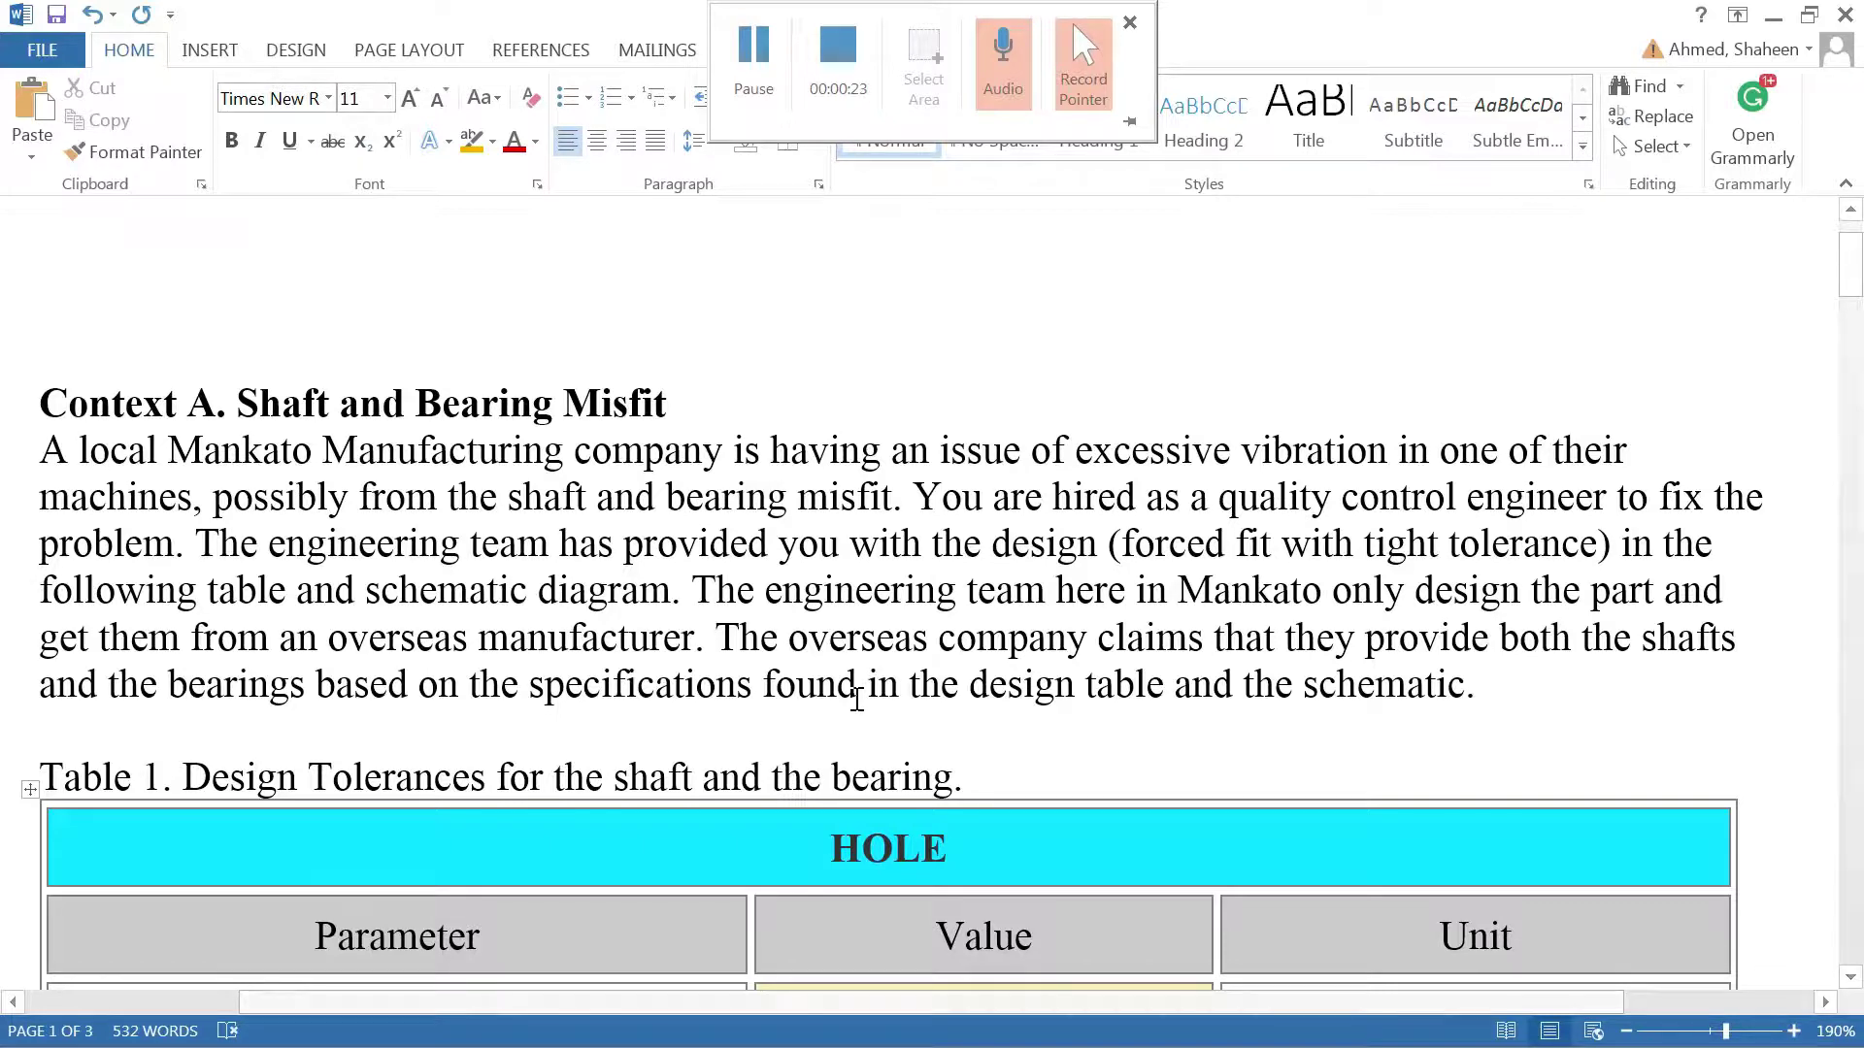
scroll(856, 699, down, 6)
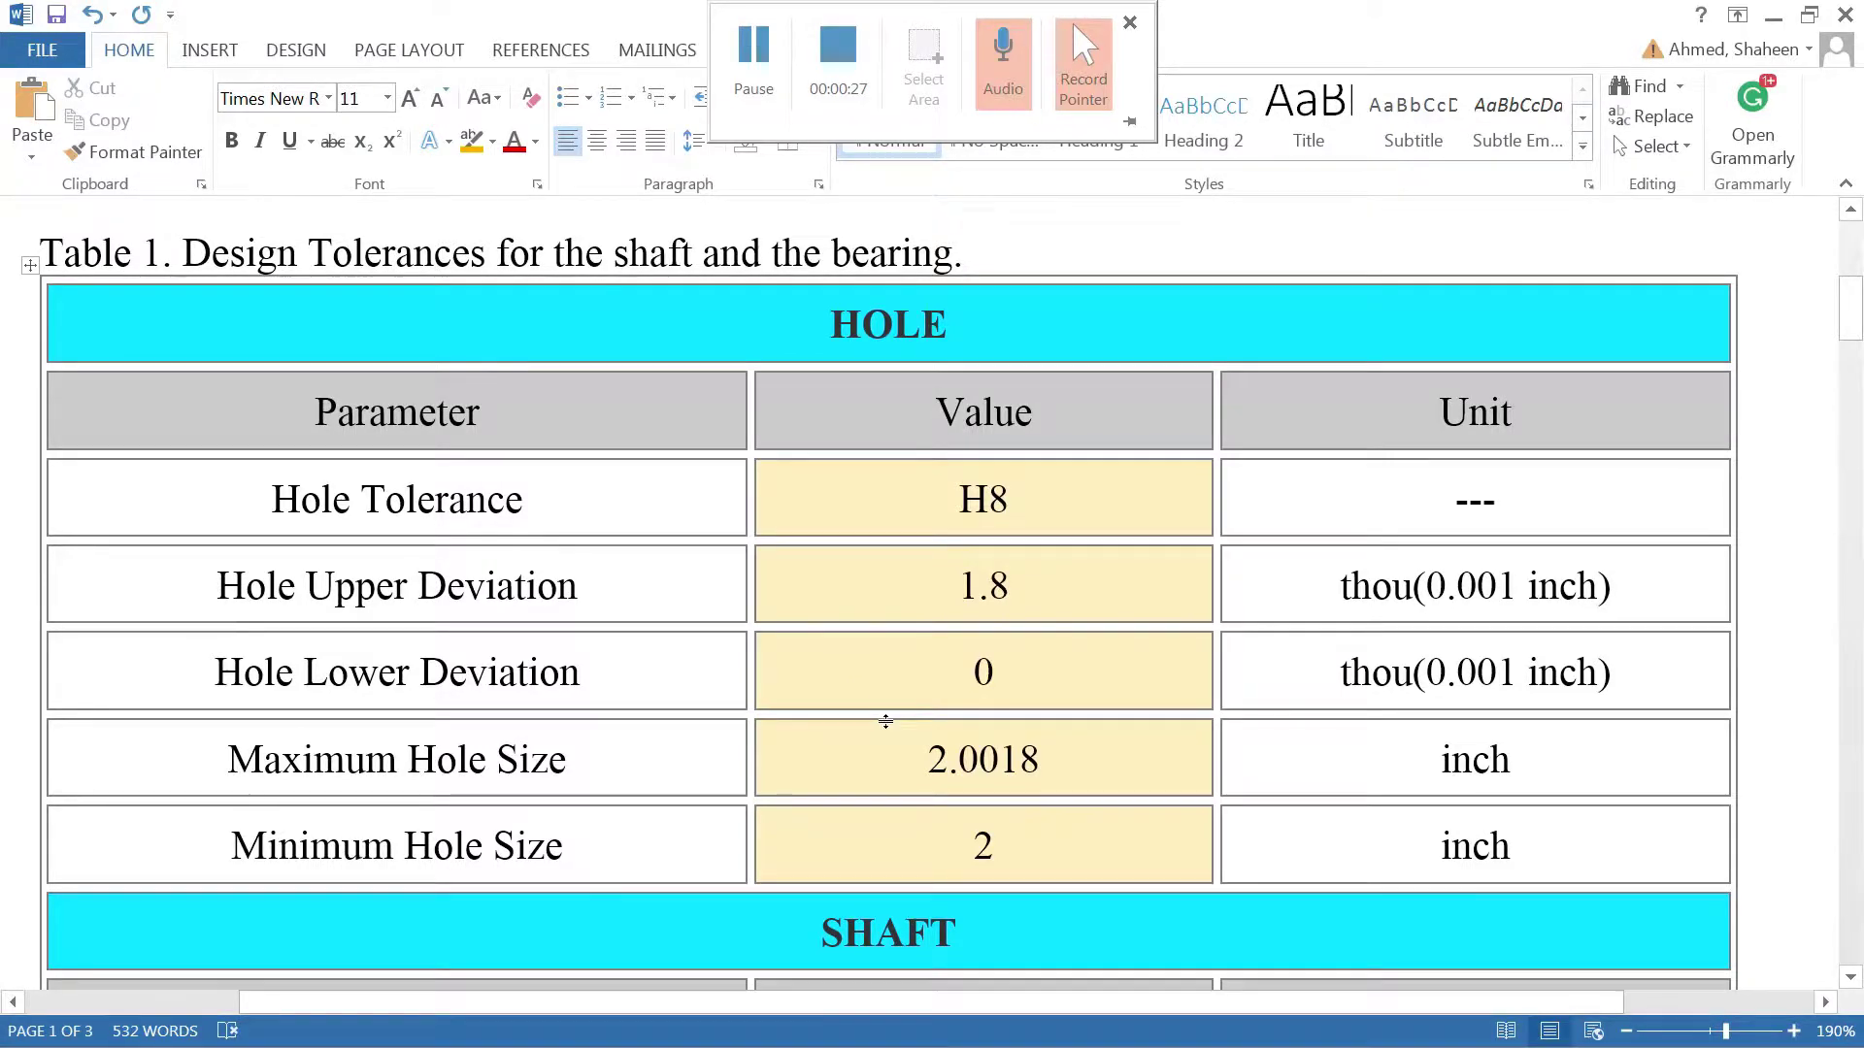
scroll(882, 716, down, 2)
scroll(887, 722, up, 2)
scroll(887, 723, down, 5)
scroll(887, 722, down, 6)
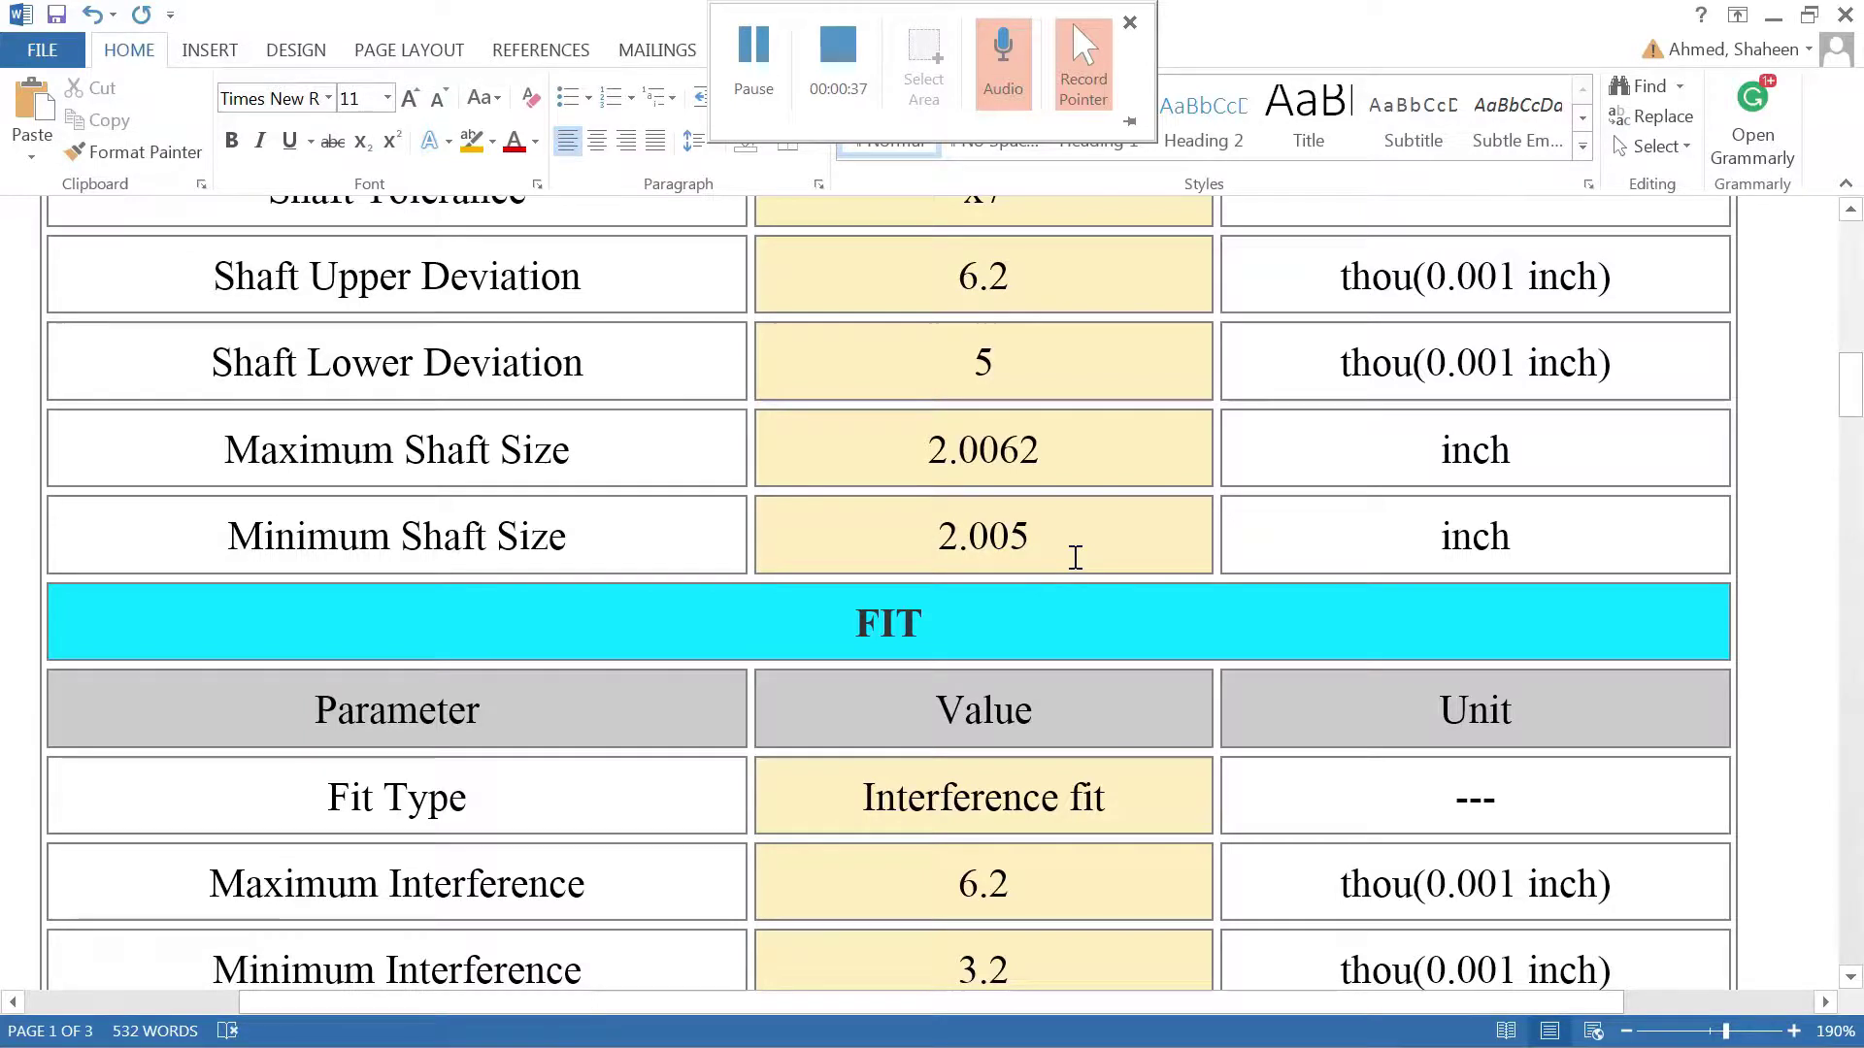
mouse_move(1075, 556)
mouse_down()
mouse_move(900, 550)
mouse_move(387, 446)
mouse_up()
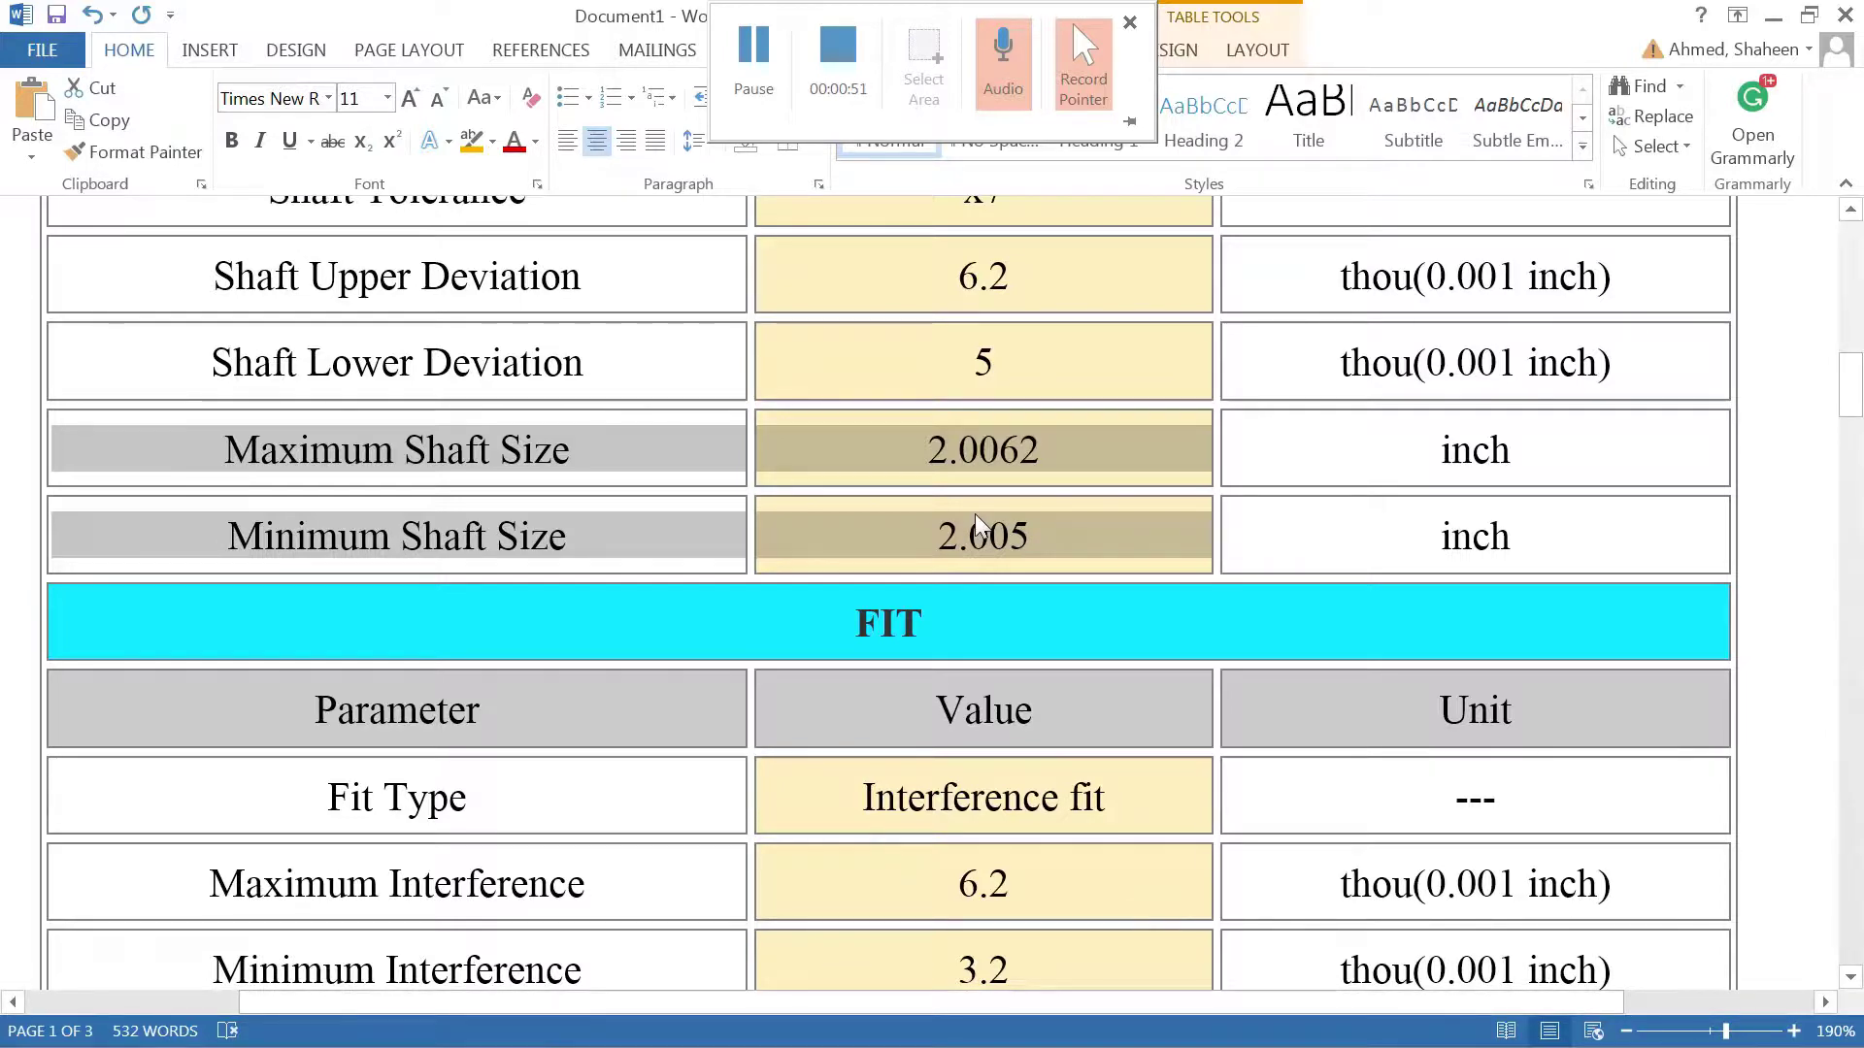
Step: Select the Table 2 shaft measurements for rows 1–9
scroll(974, 515, down, 1)
scroll(975, 514, down, 15)
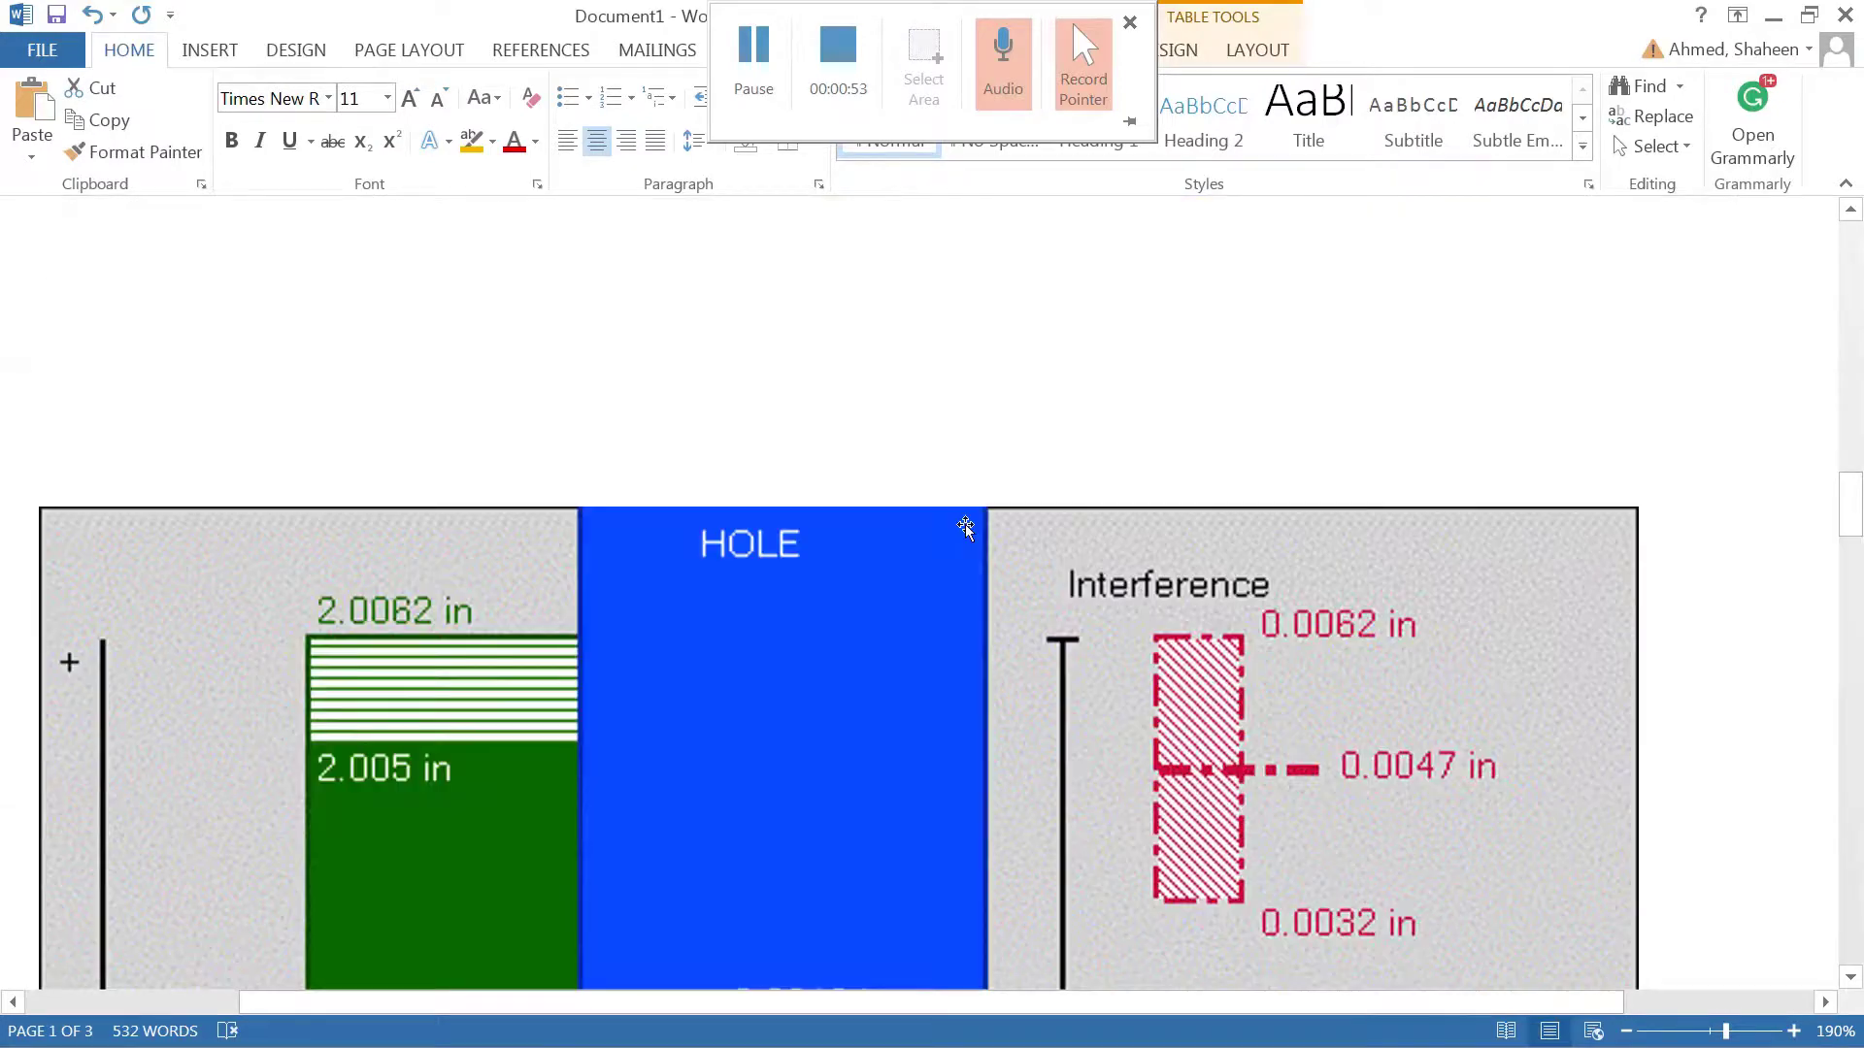
scroll(959, 527, up, 6)
scroll(956, 526, down, 8)
scroll(955, 526, down, 7)
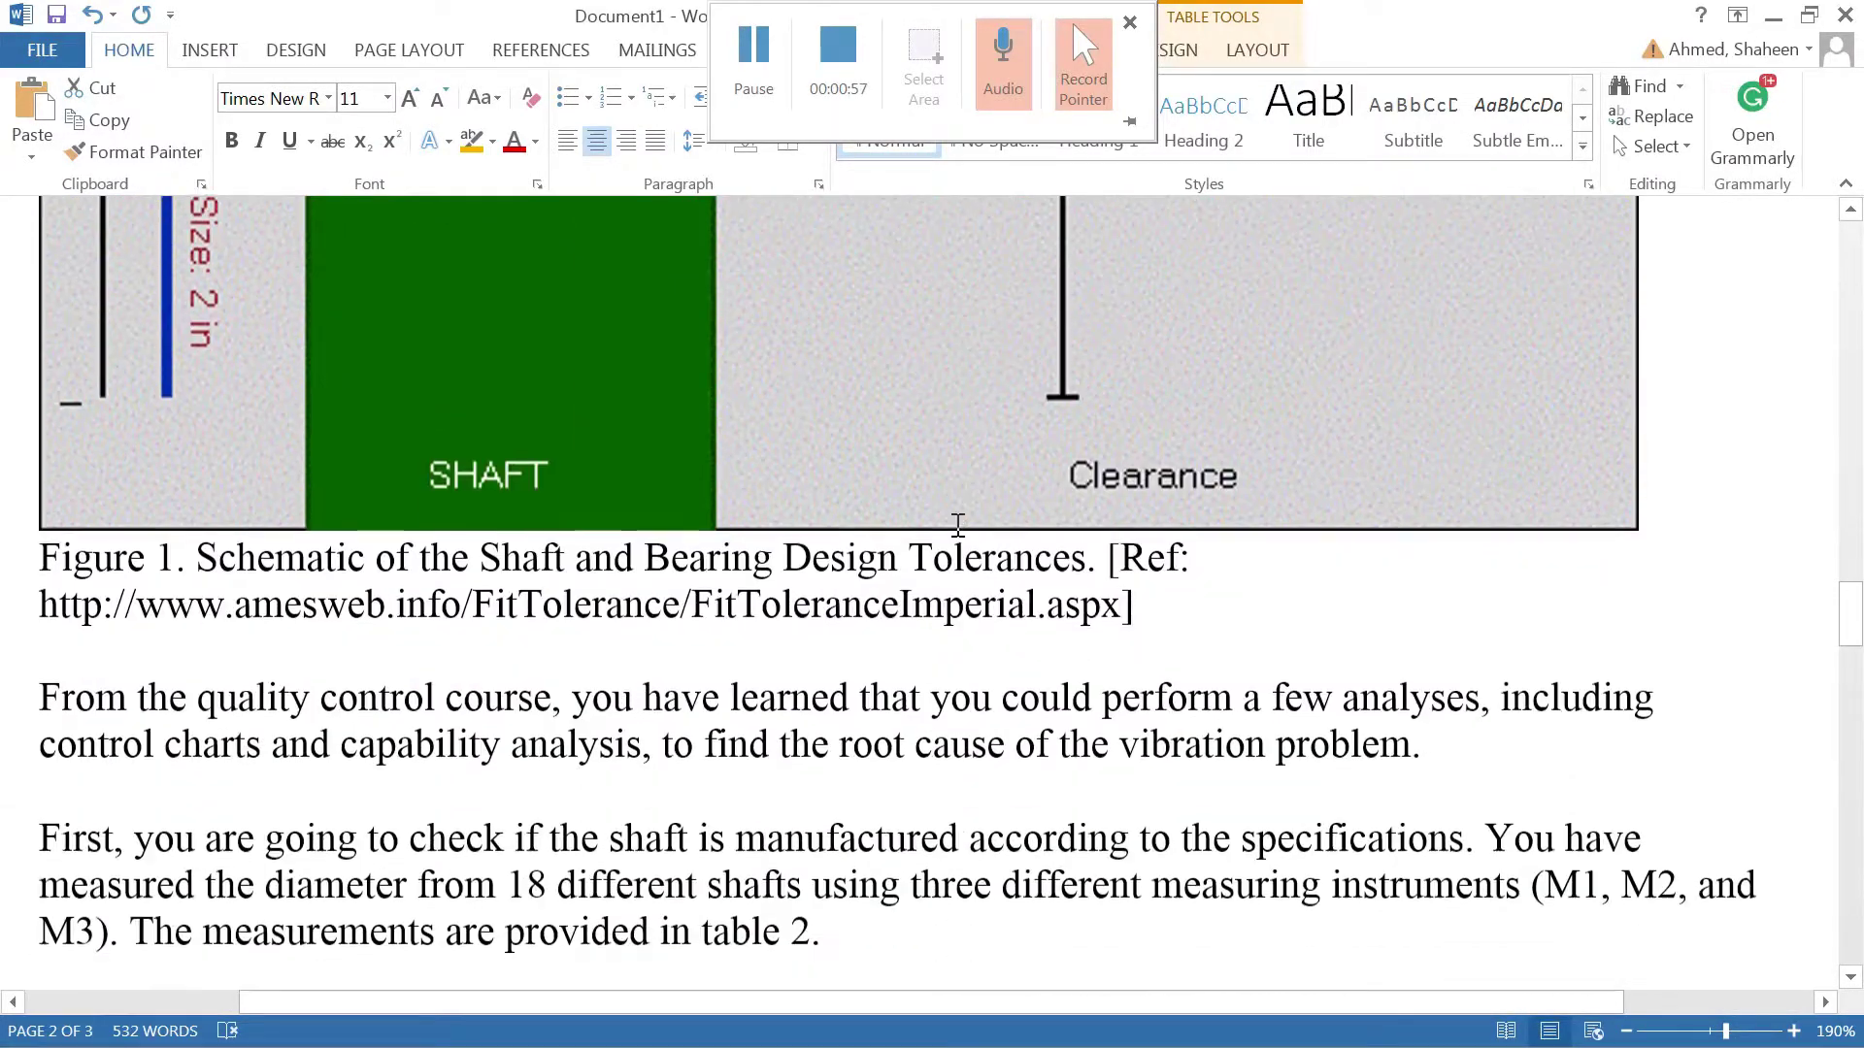
scroll(959, 525, down, 7)
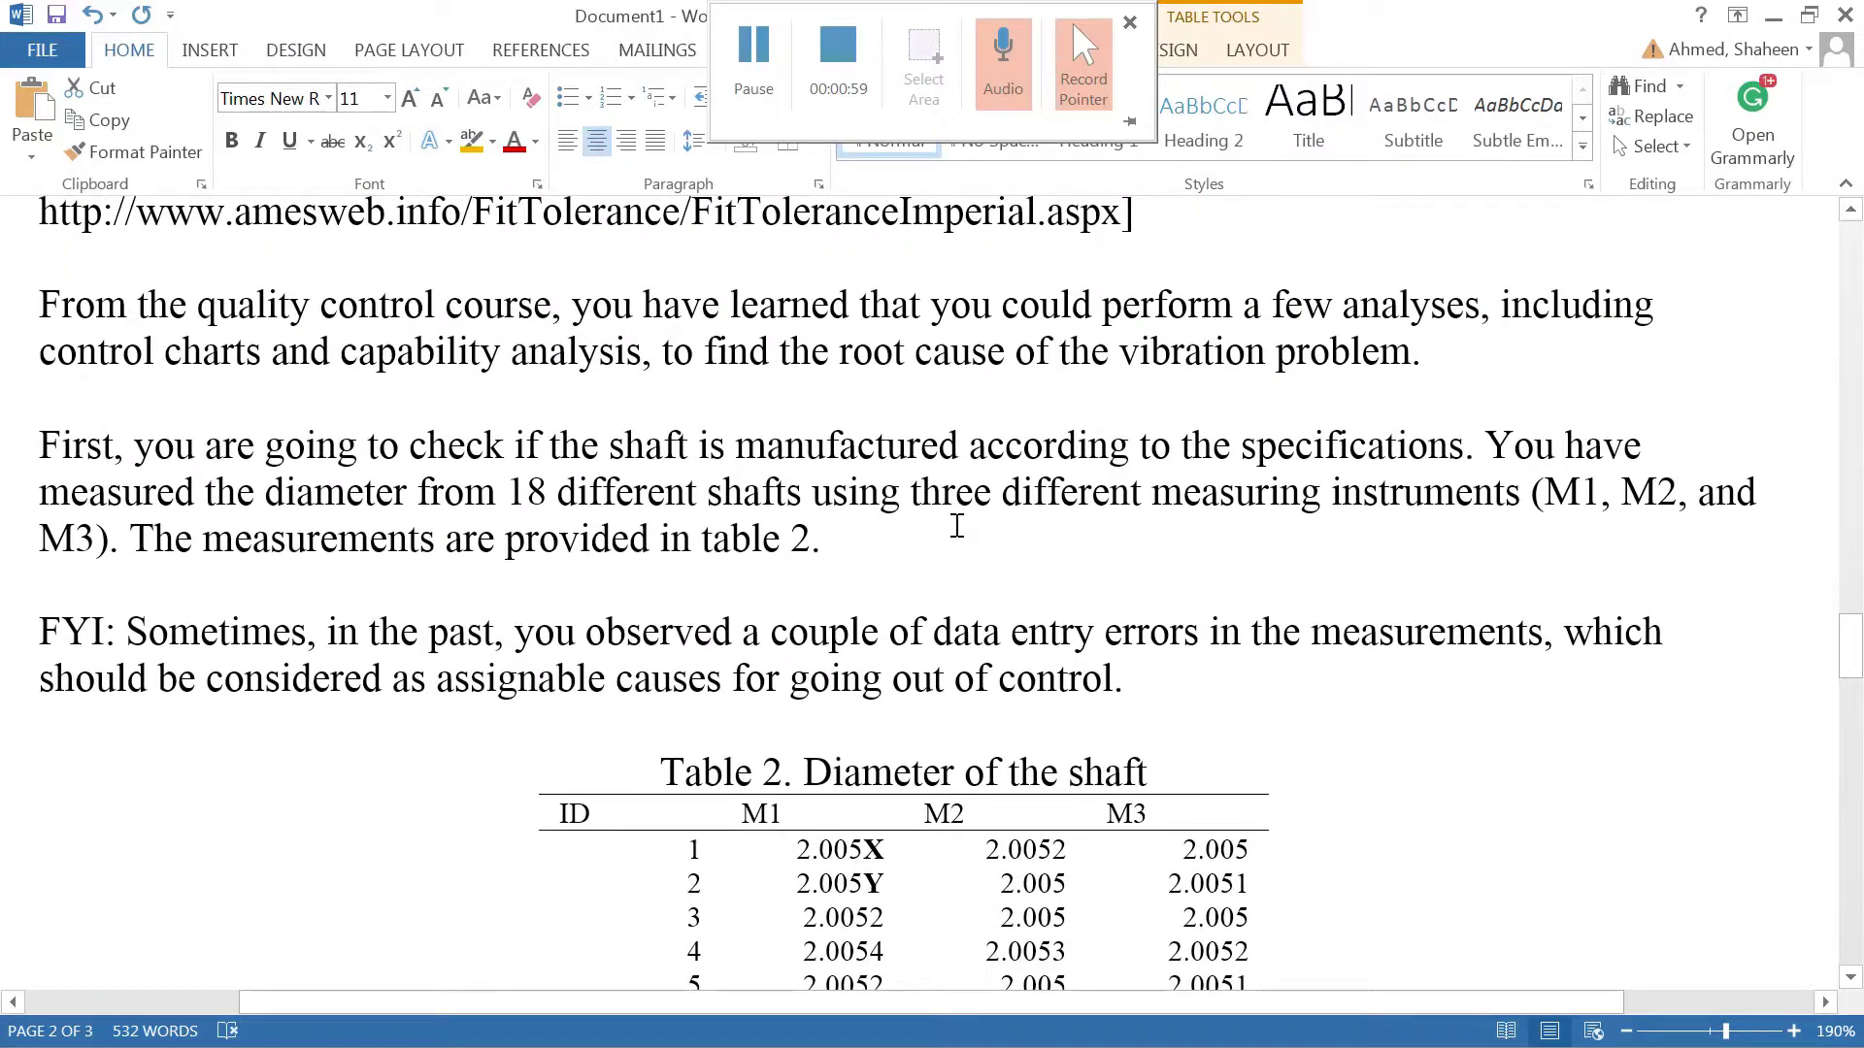
drag(819, 456, 1214, 738)
scroll(1061, 738, down, 5)
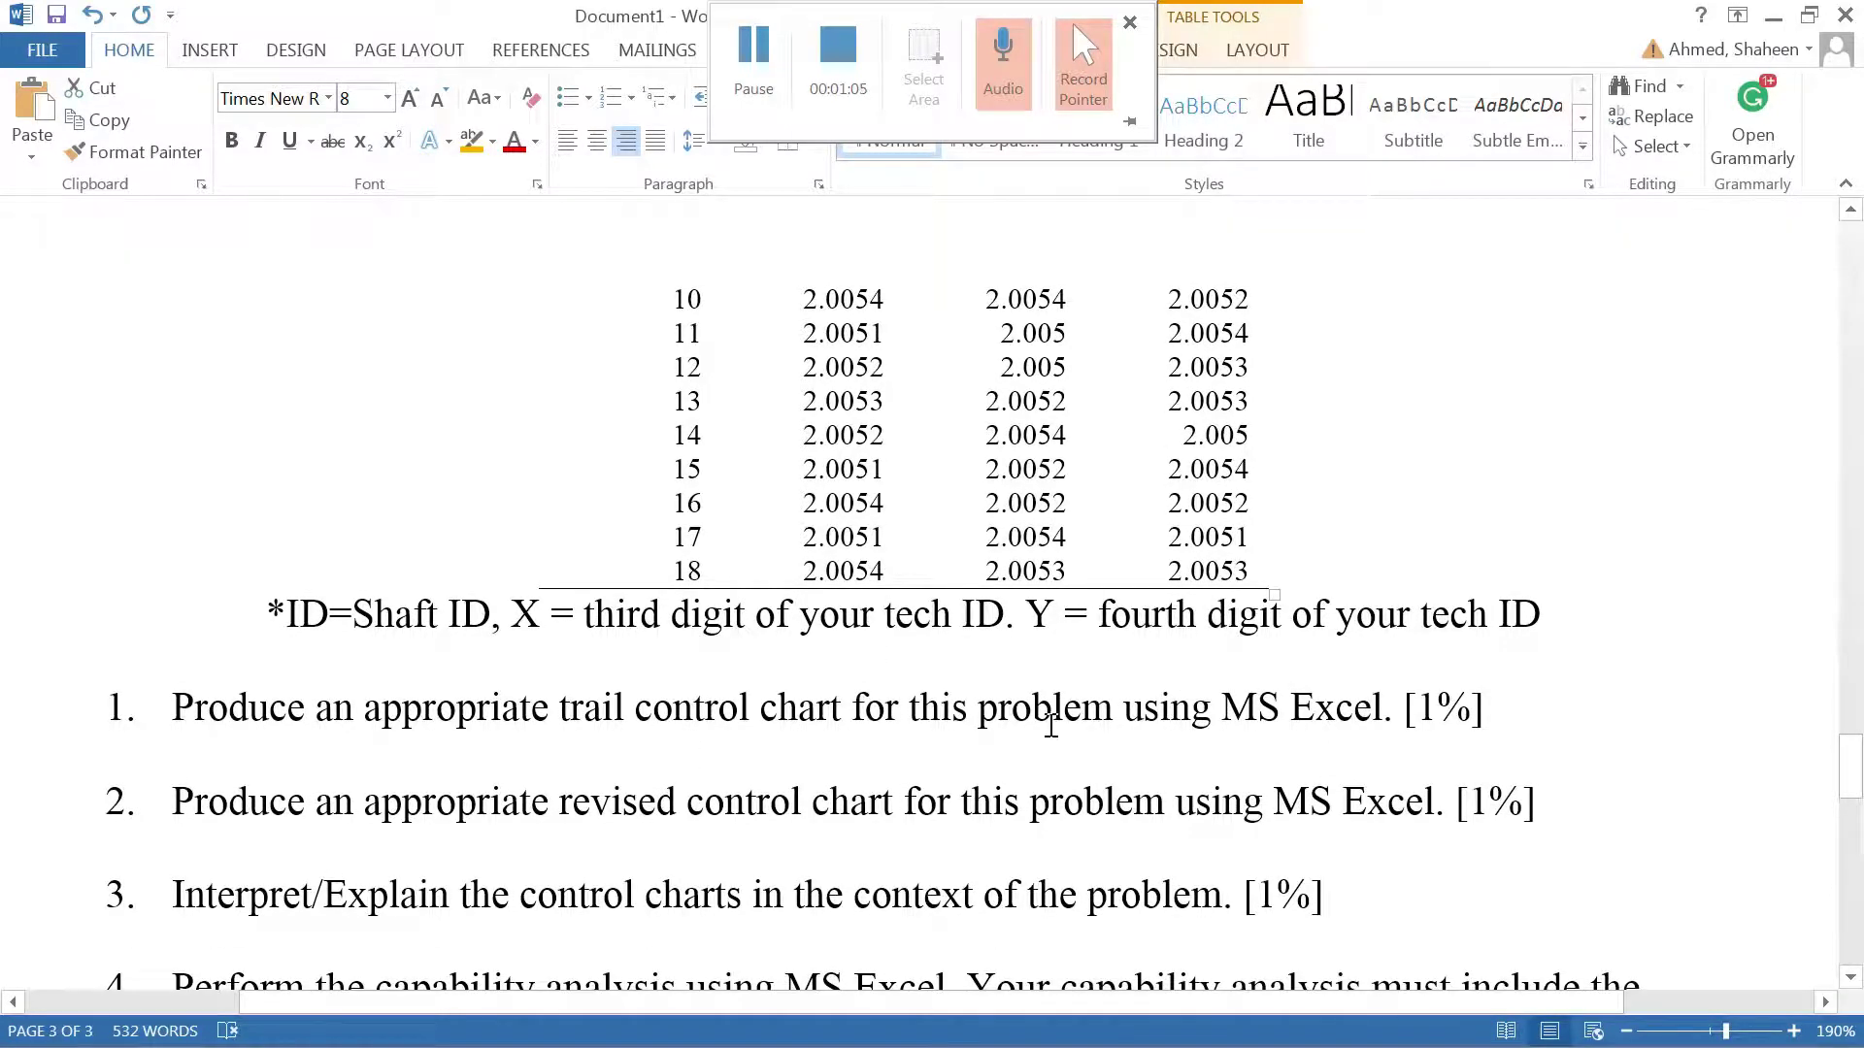
scroll(1050, 724, up, 8)
scroll(877, 854, down, 4)
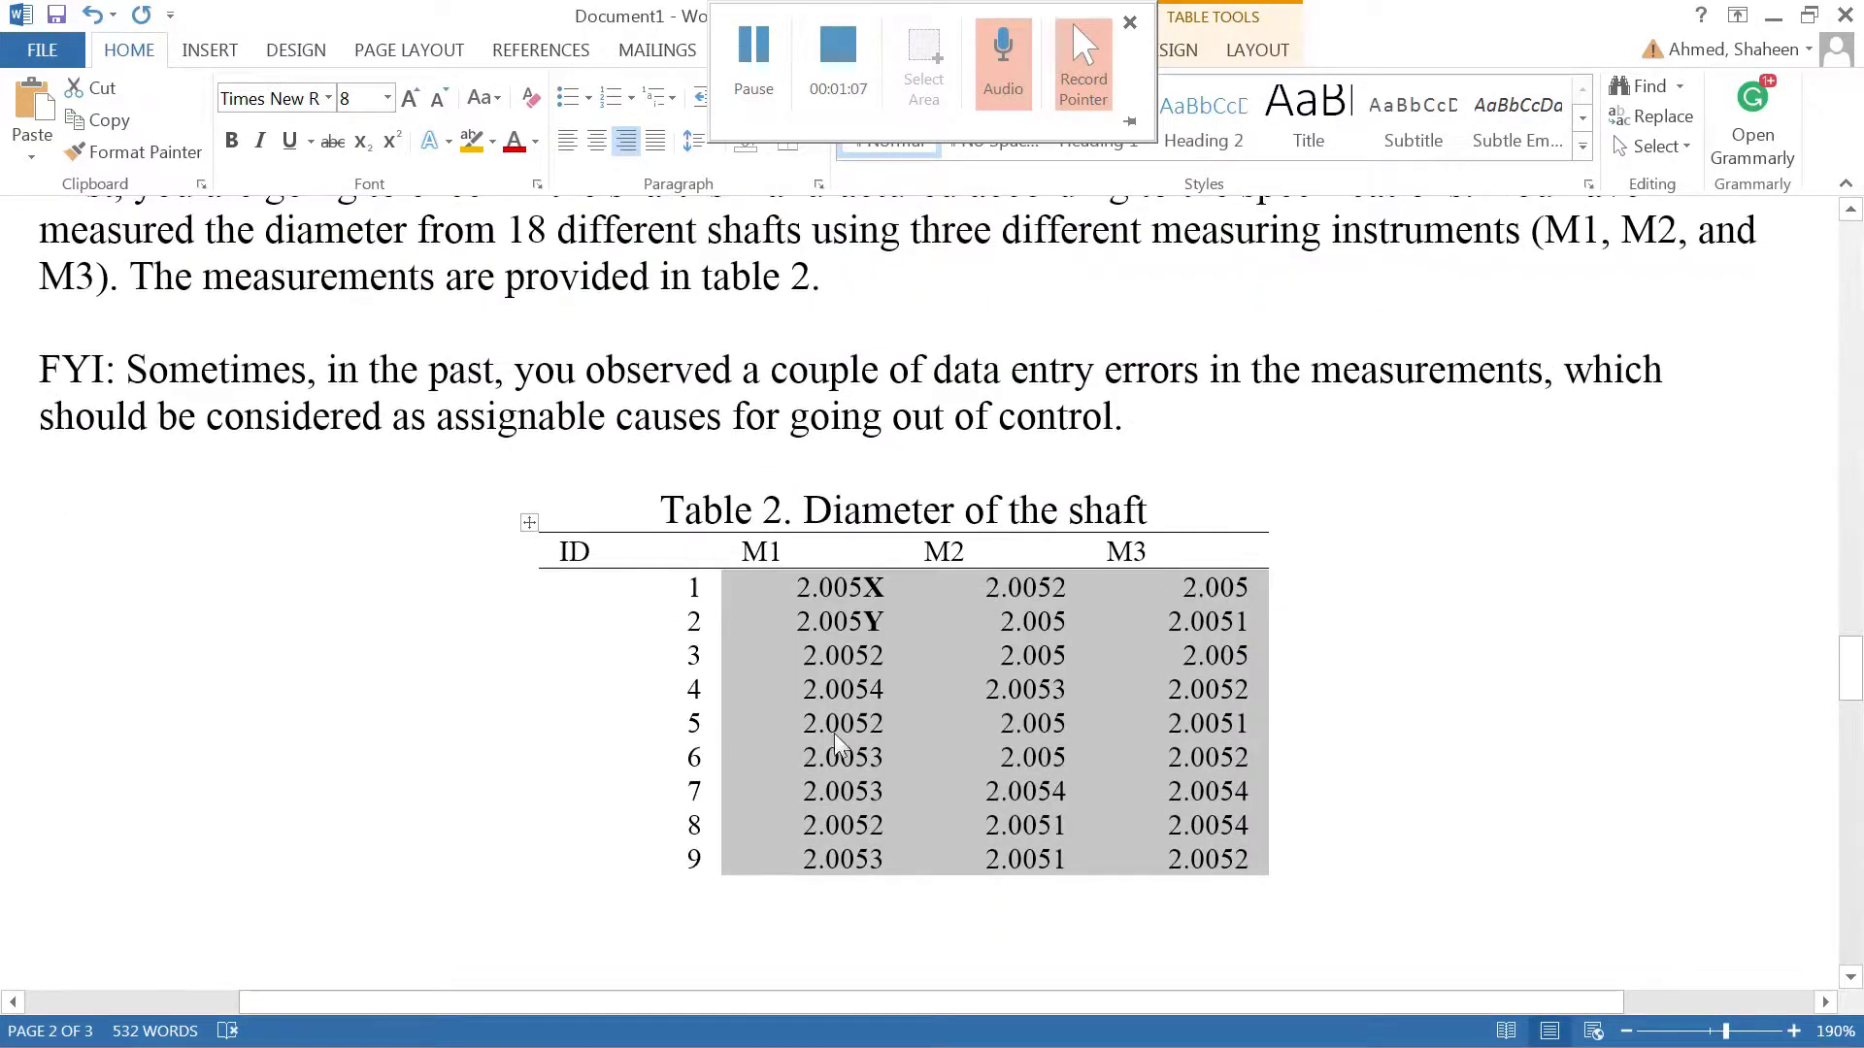
Step: Reselect the M1–M3 measurement columns of Table 2 from the top
click(837, 724)
drag(767, 549, 1116, 660)
scroll(1077, 793, down, 5)
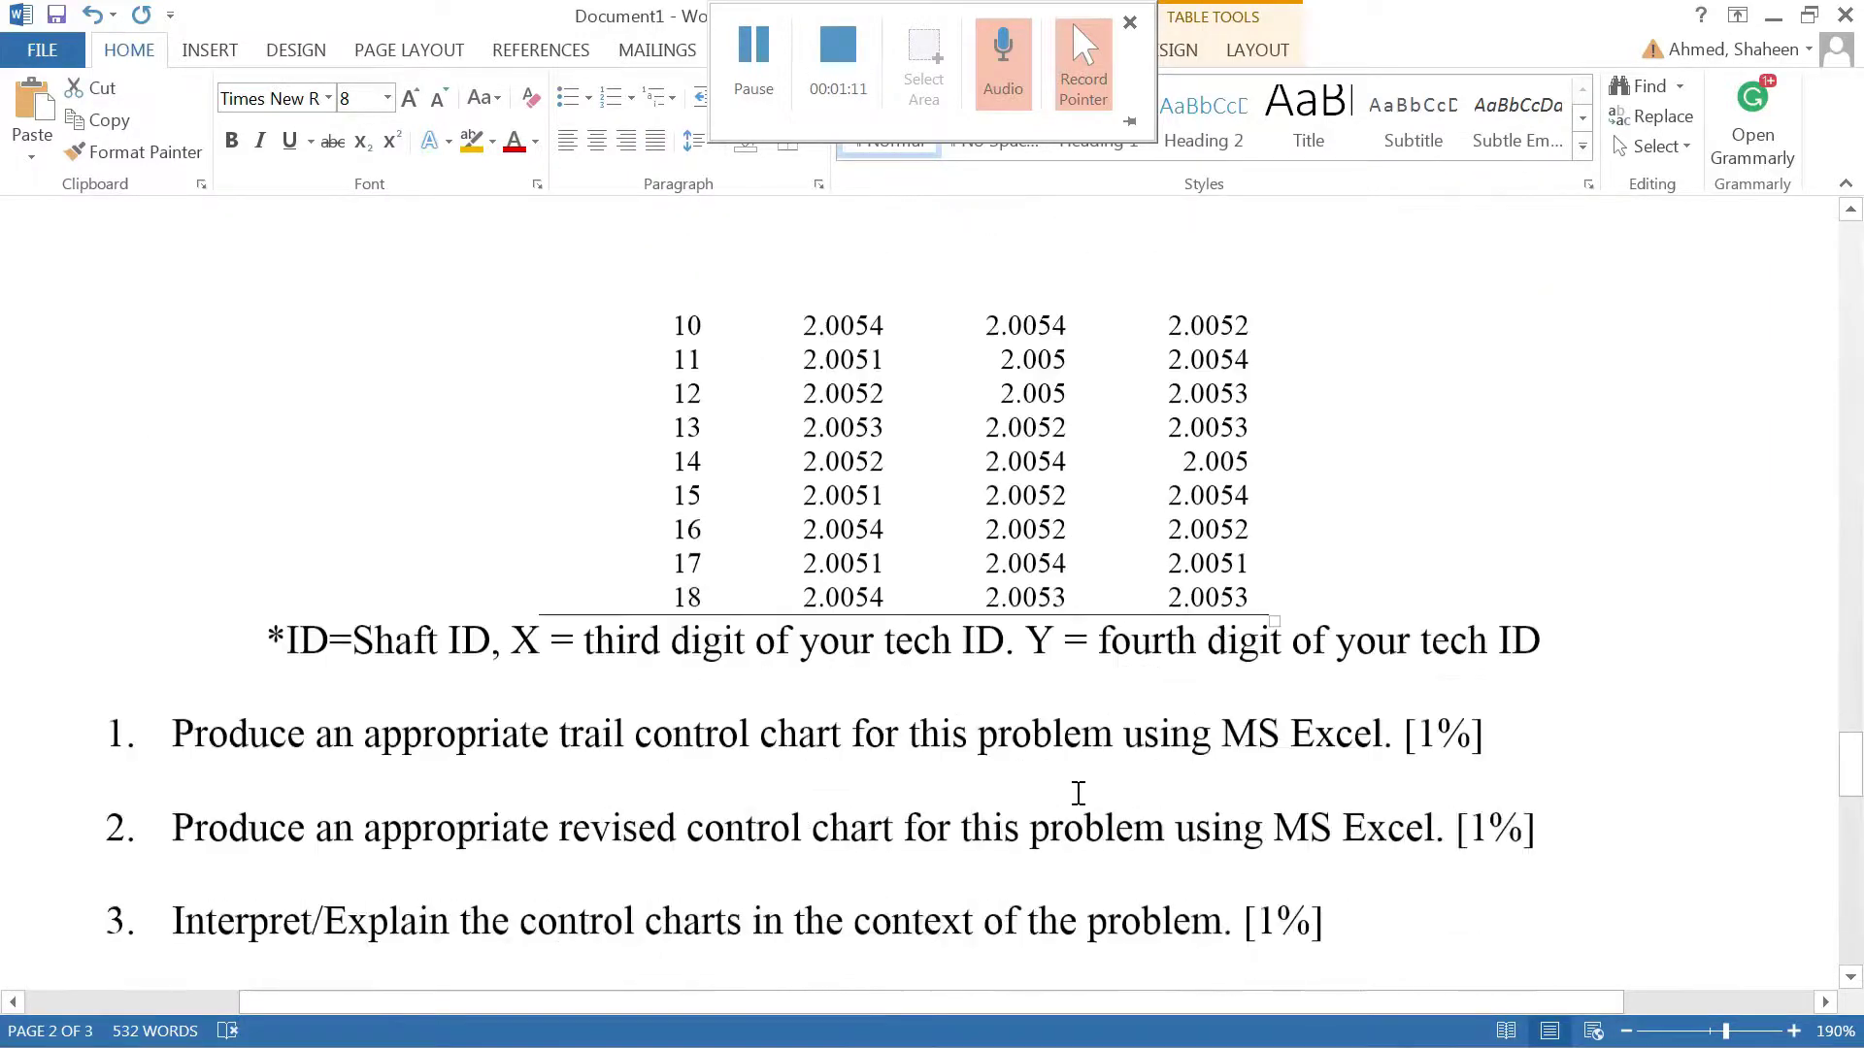
scroll(1069, 778, down, 2)
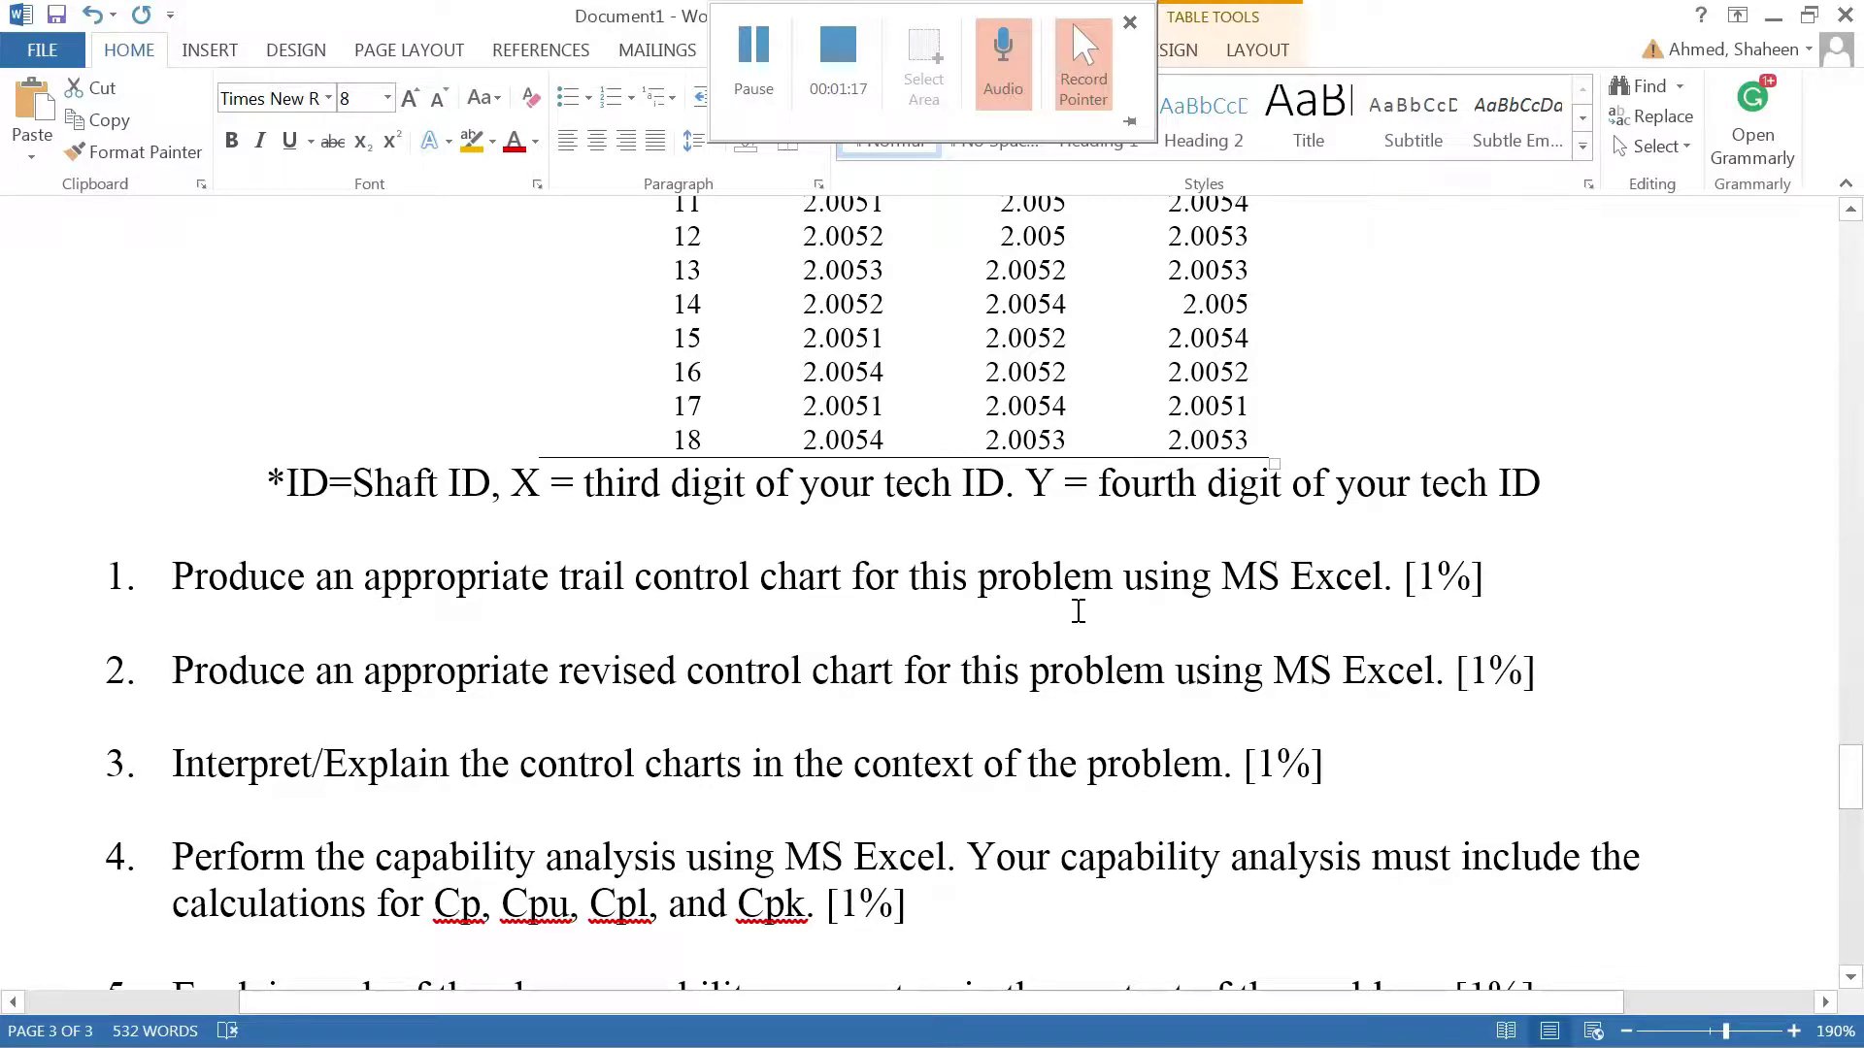
scroll(1077, 611, up, 2)
drag(852, 364, 1233, 529)
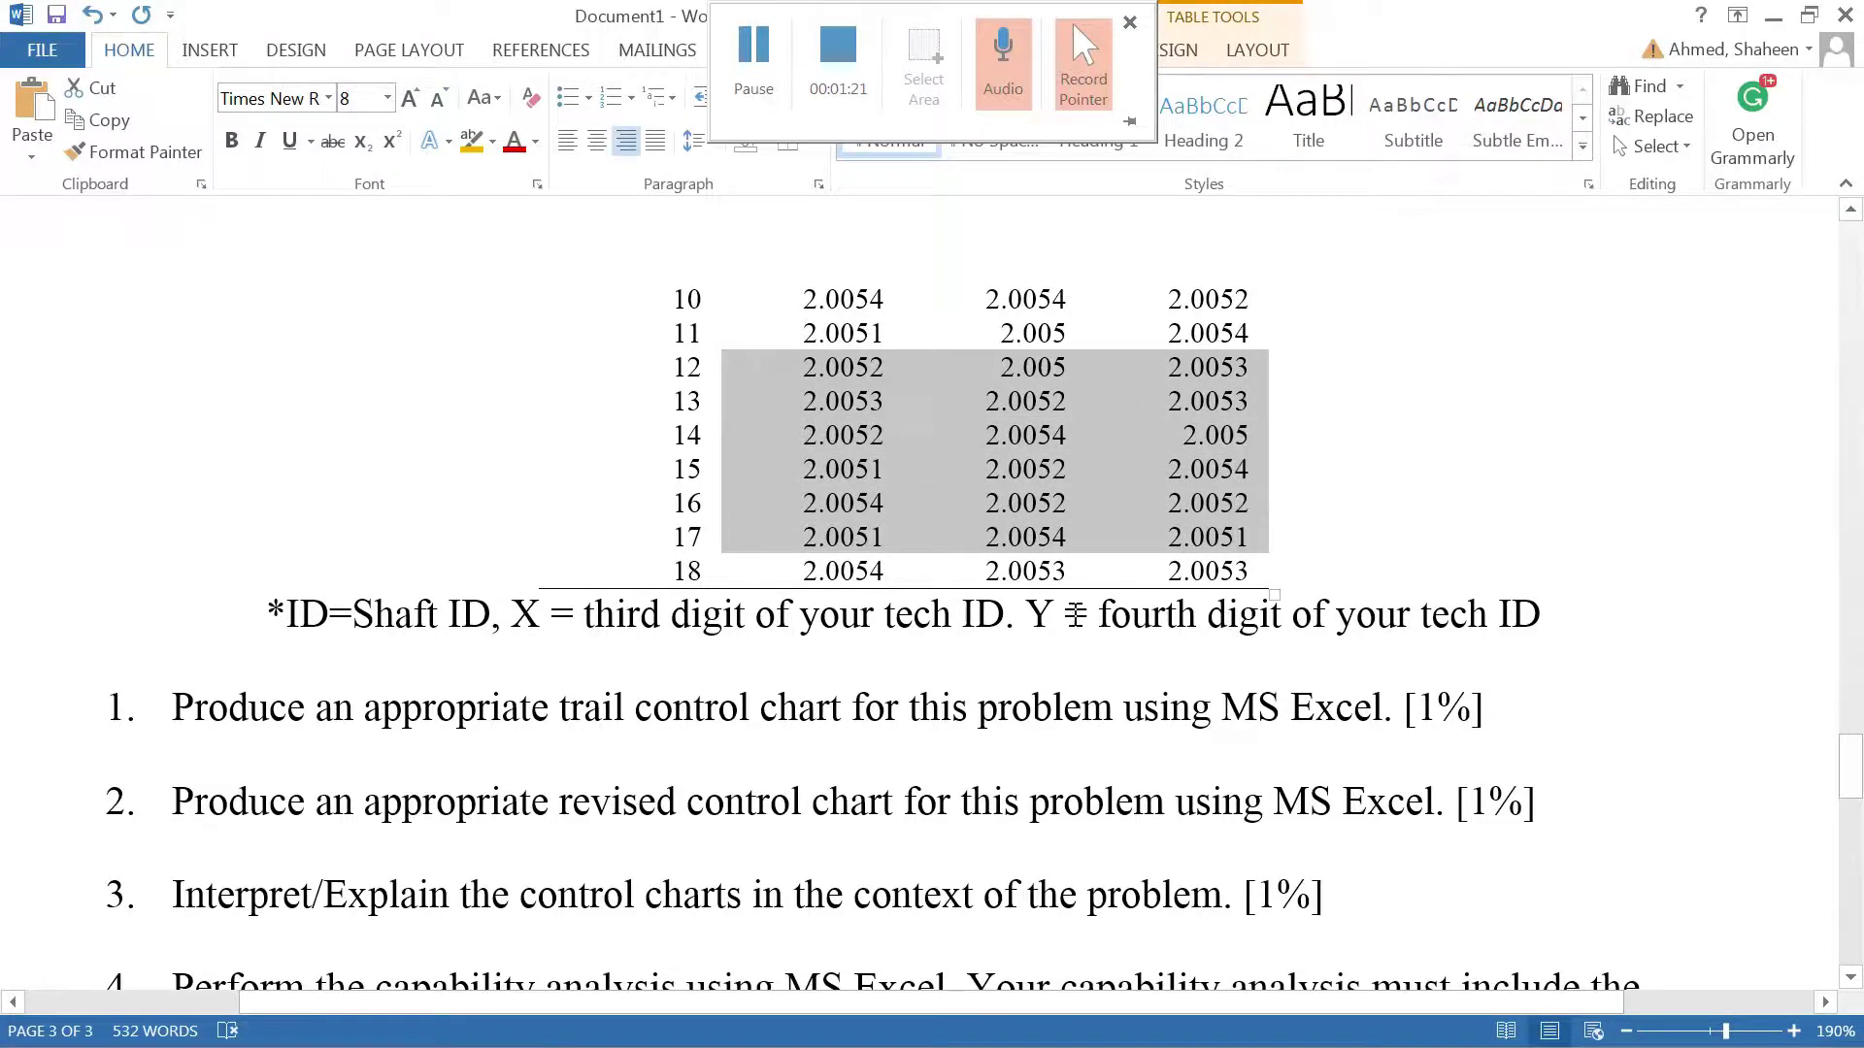
scroll(1073, 625, down, 2)
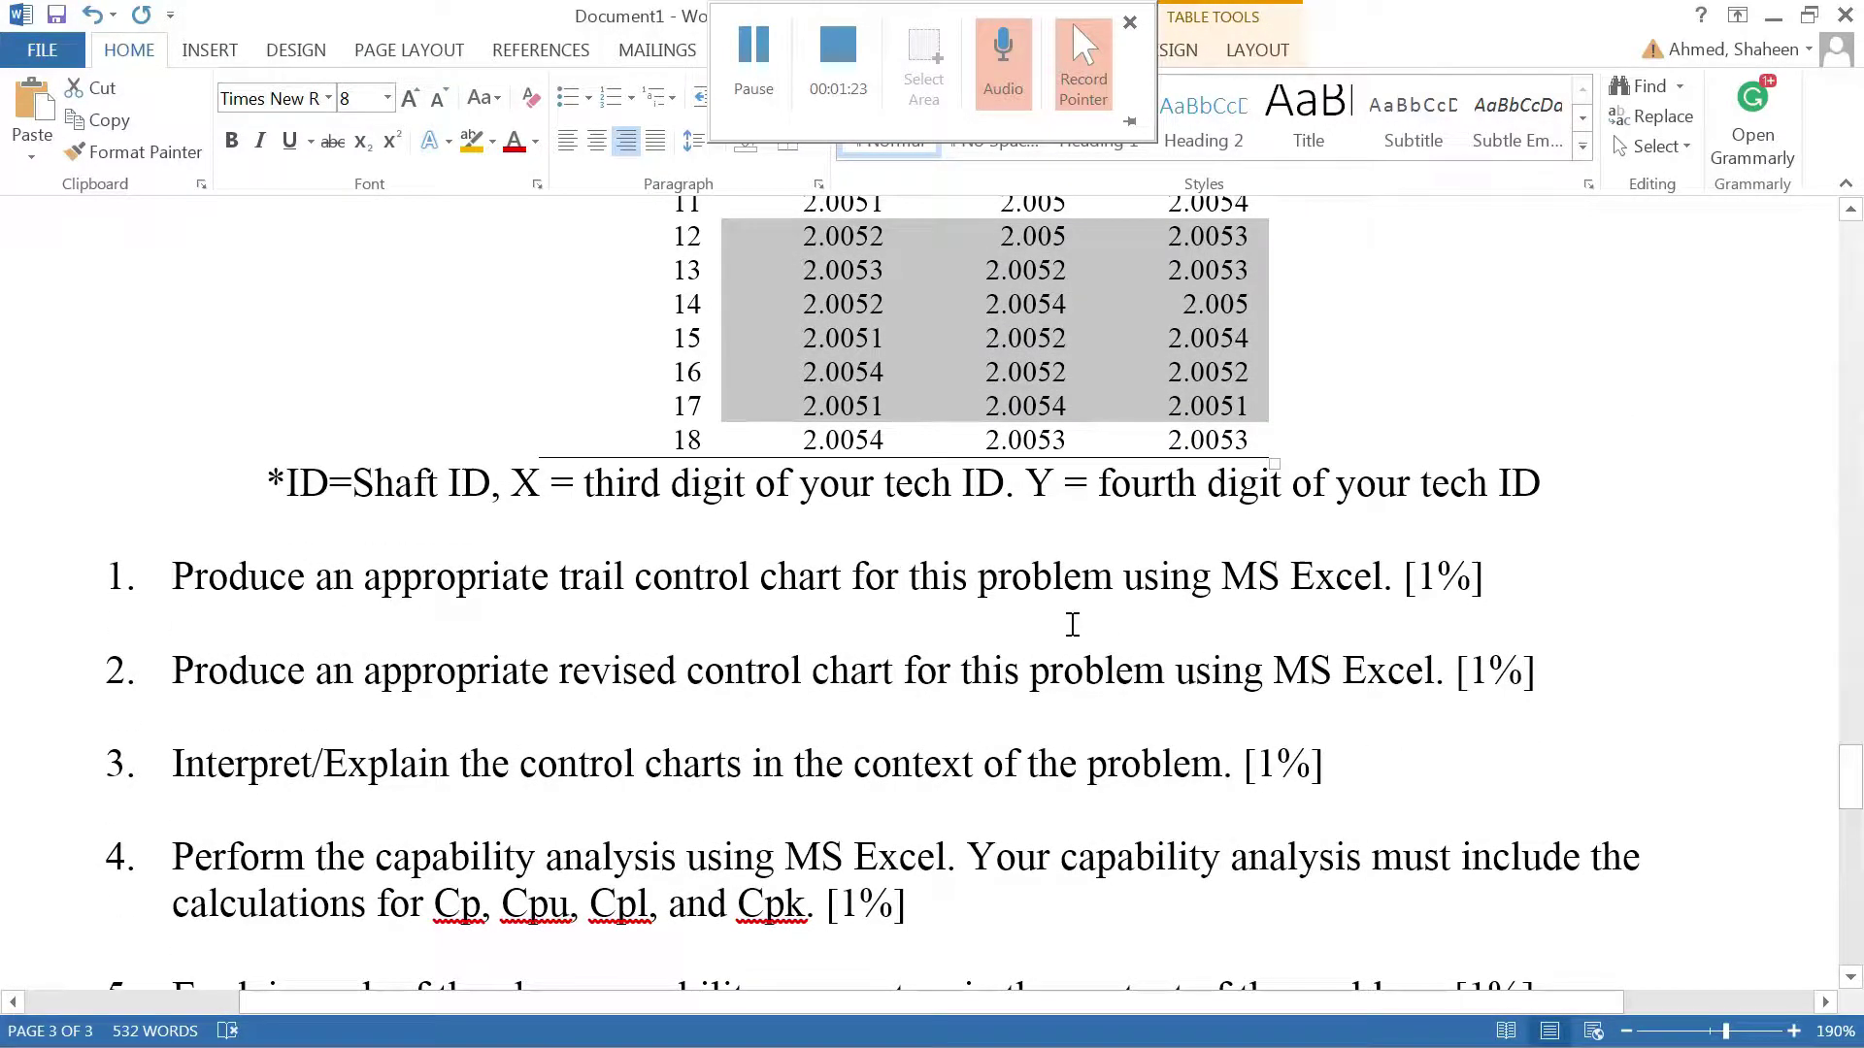
scroll(1073, 615, up, 15)
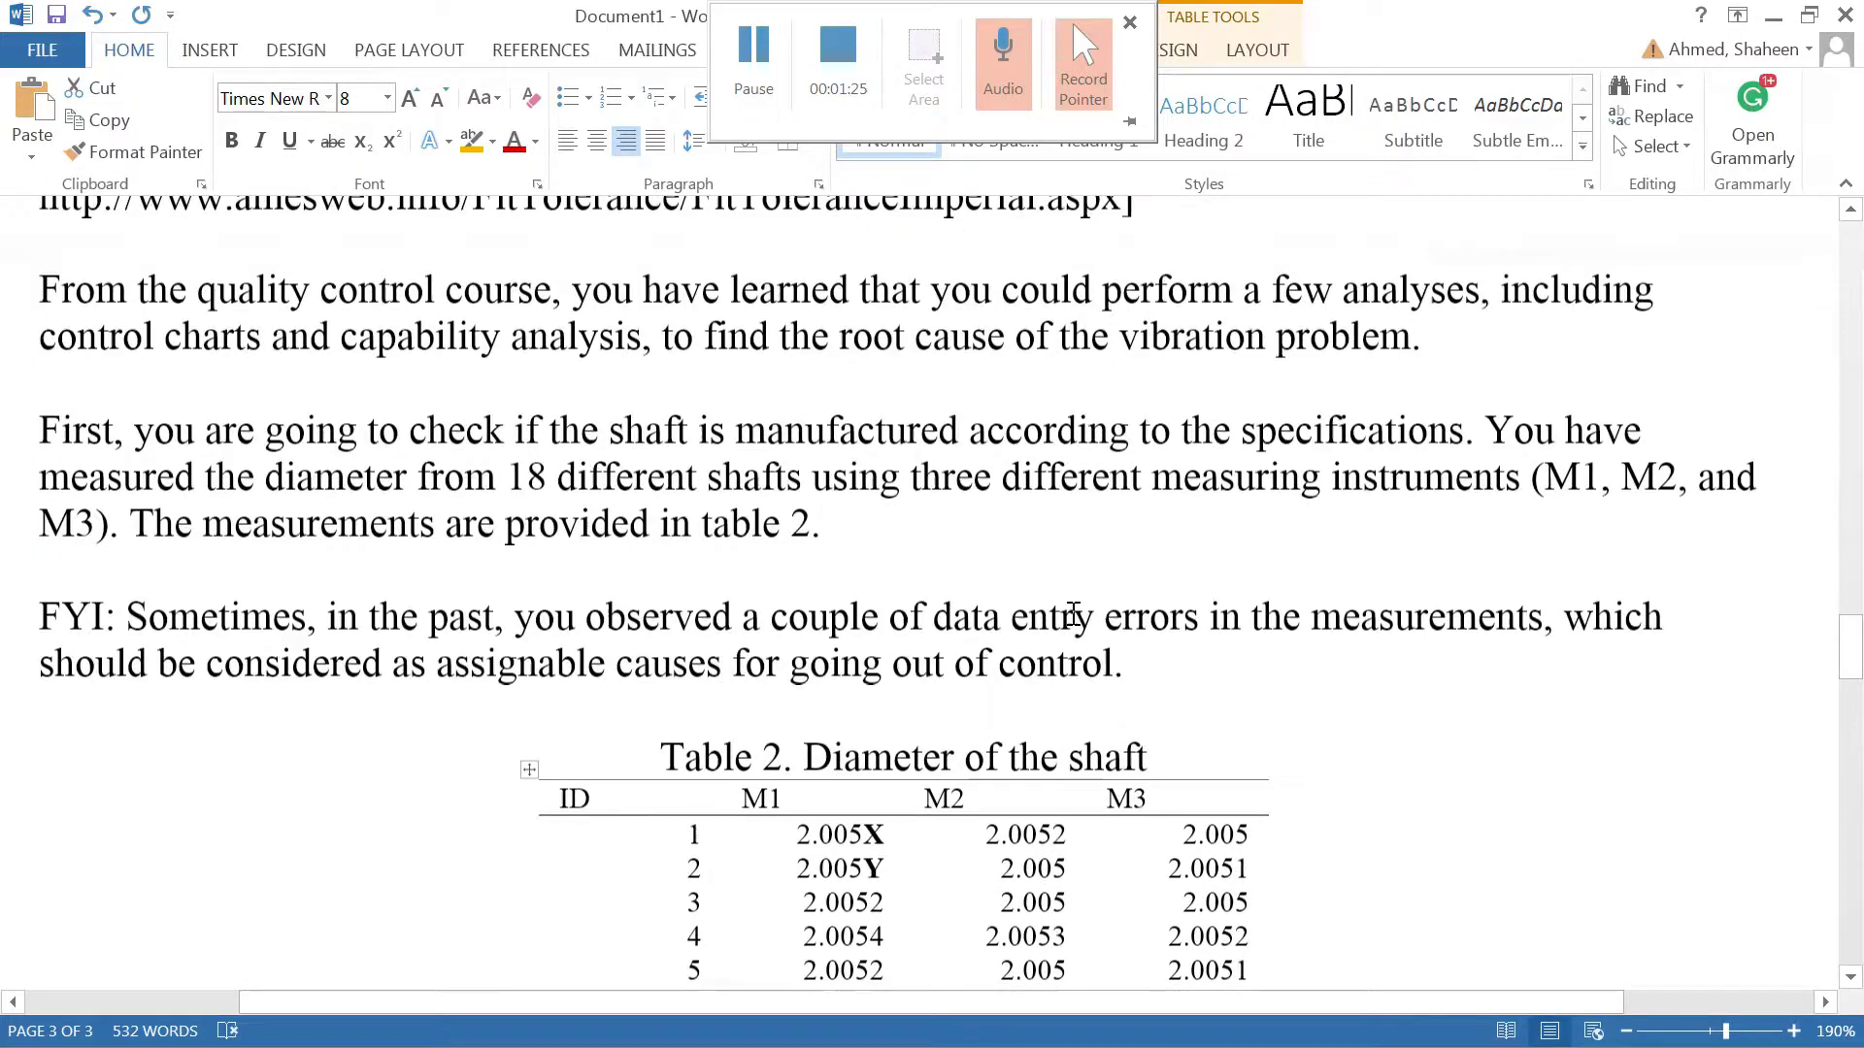
scroll(1068, 611, down, 12)
scroll(1067, 611, down, 15)
scroll(1065, 603, up, 6)
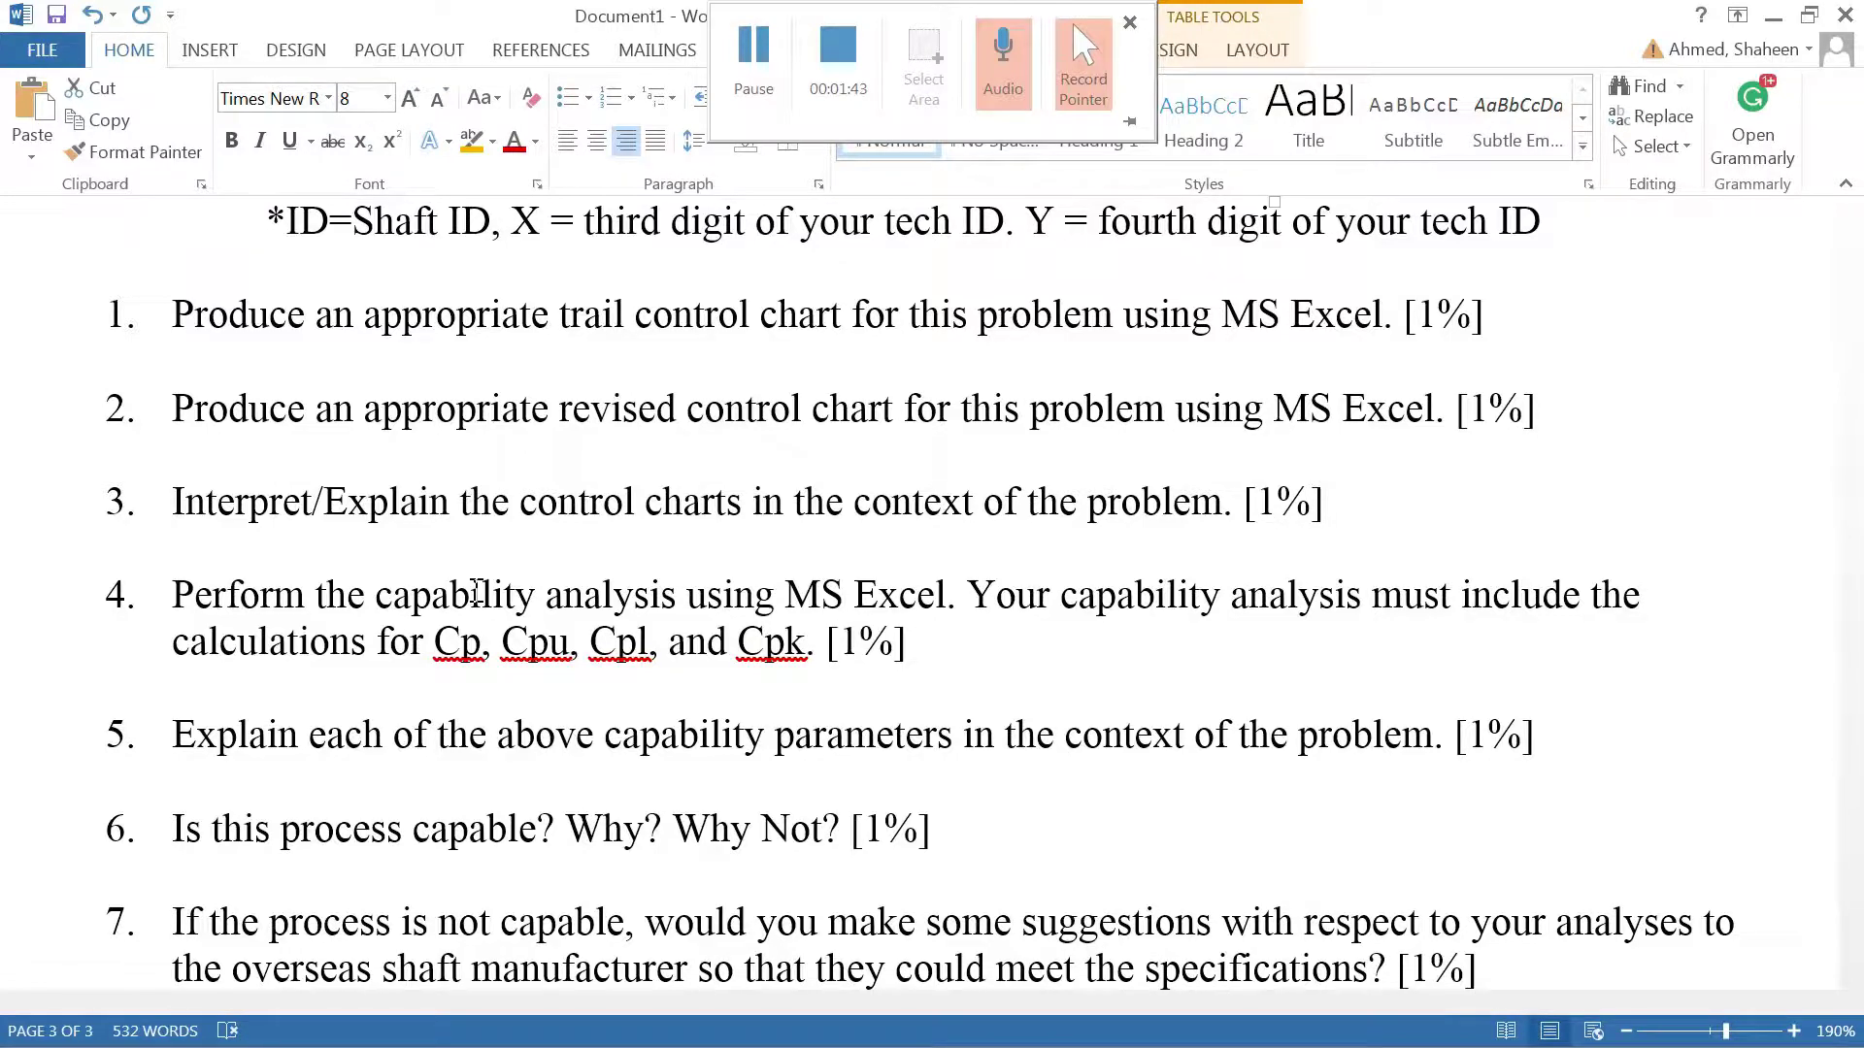
Step: In Minitab, create an Xbar-R chart of subgroups X1–X3 (X̄ 2.0051796, R̄ 0.0001944)
key(alt+Tab)
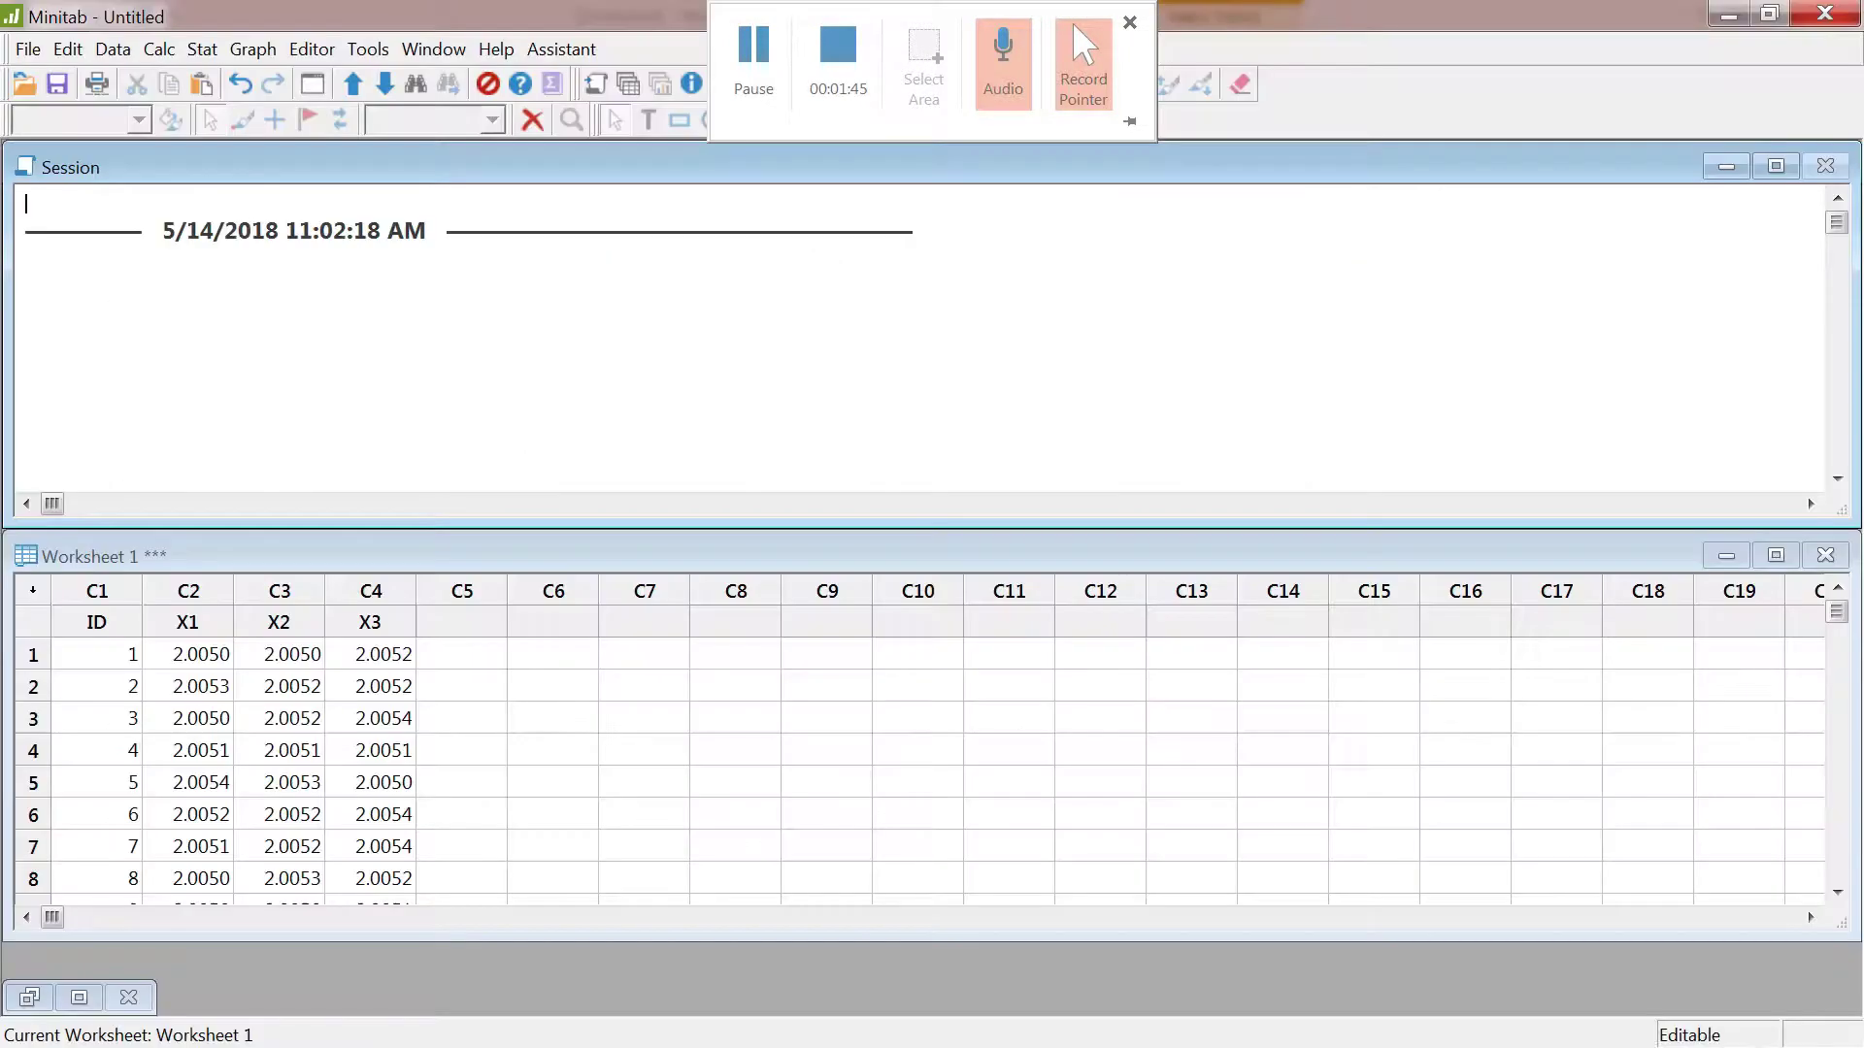
click(291, 686)
scroll(449, 711, down, 5)
scroll(449, 704, up, 5)
click(203, 53)
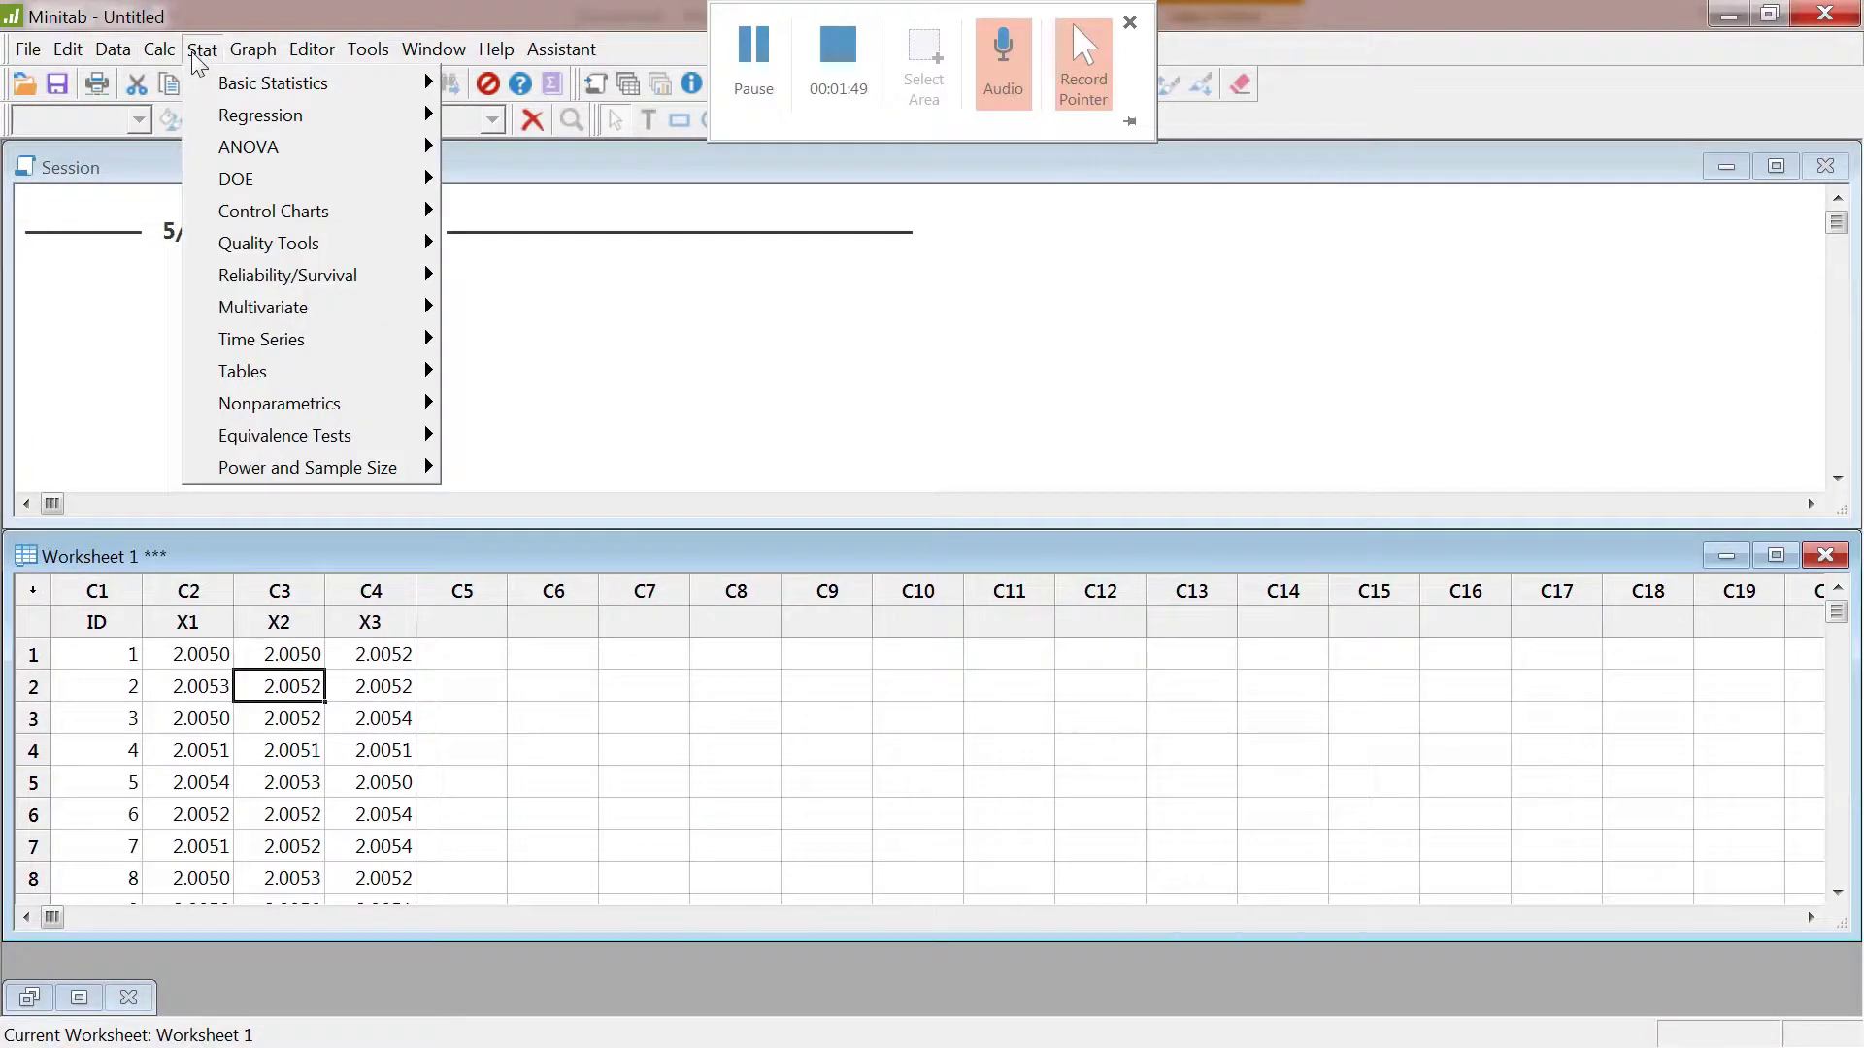
mouse_move(310, 211)
mouse_move(602, 251)
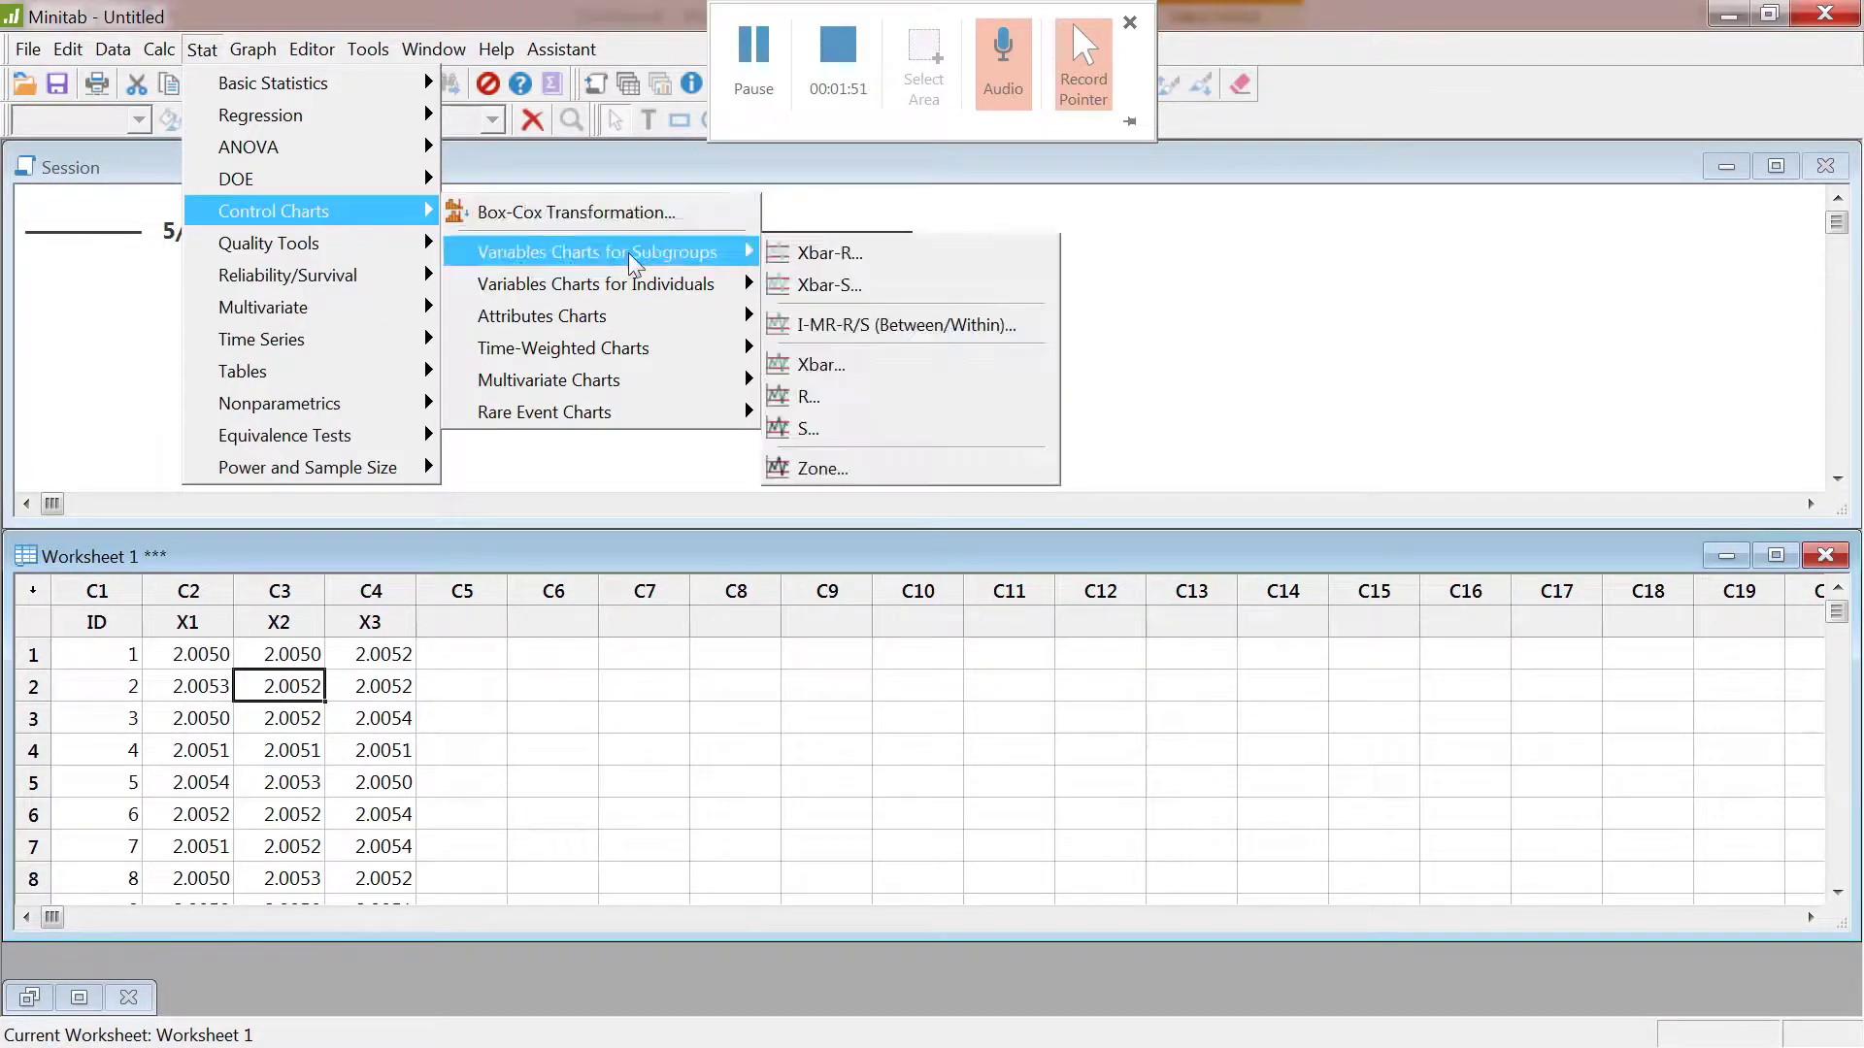
click(835, 252)
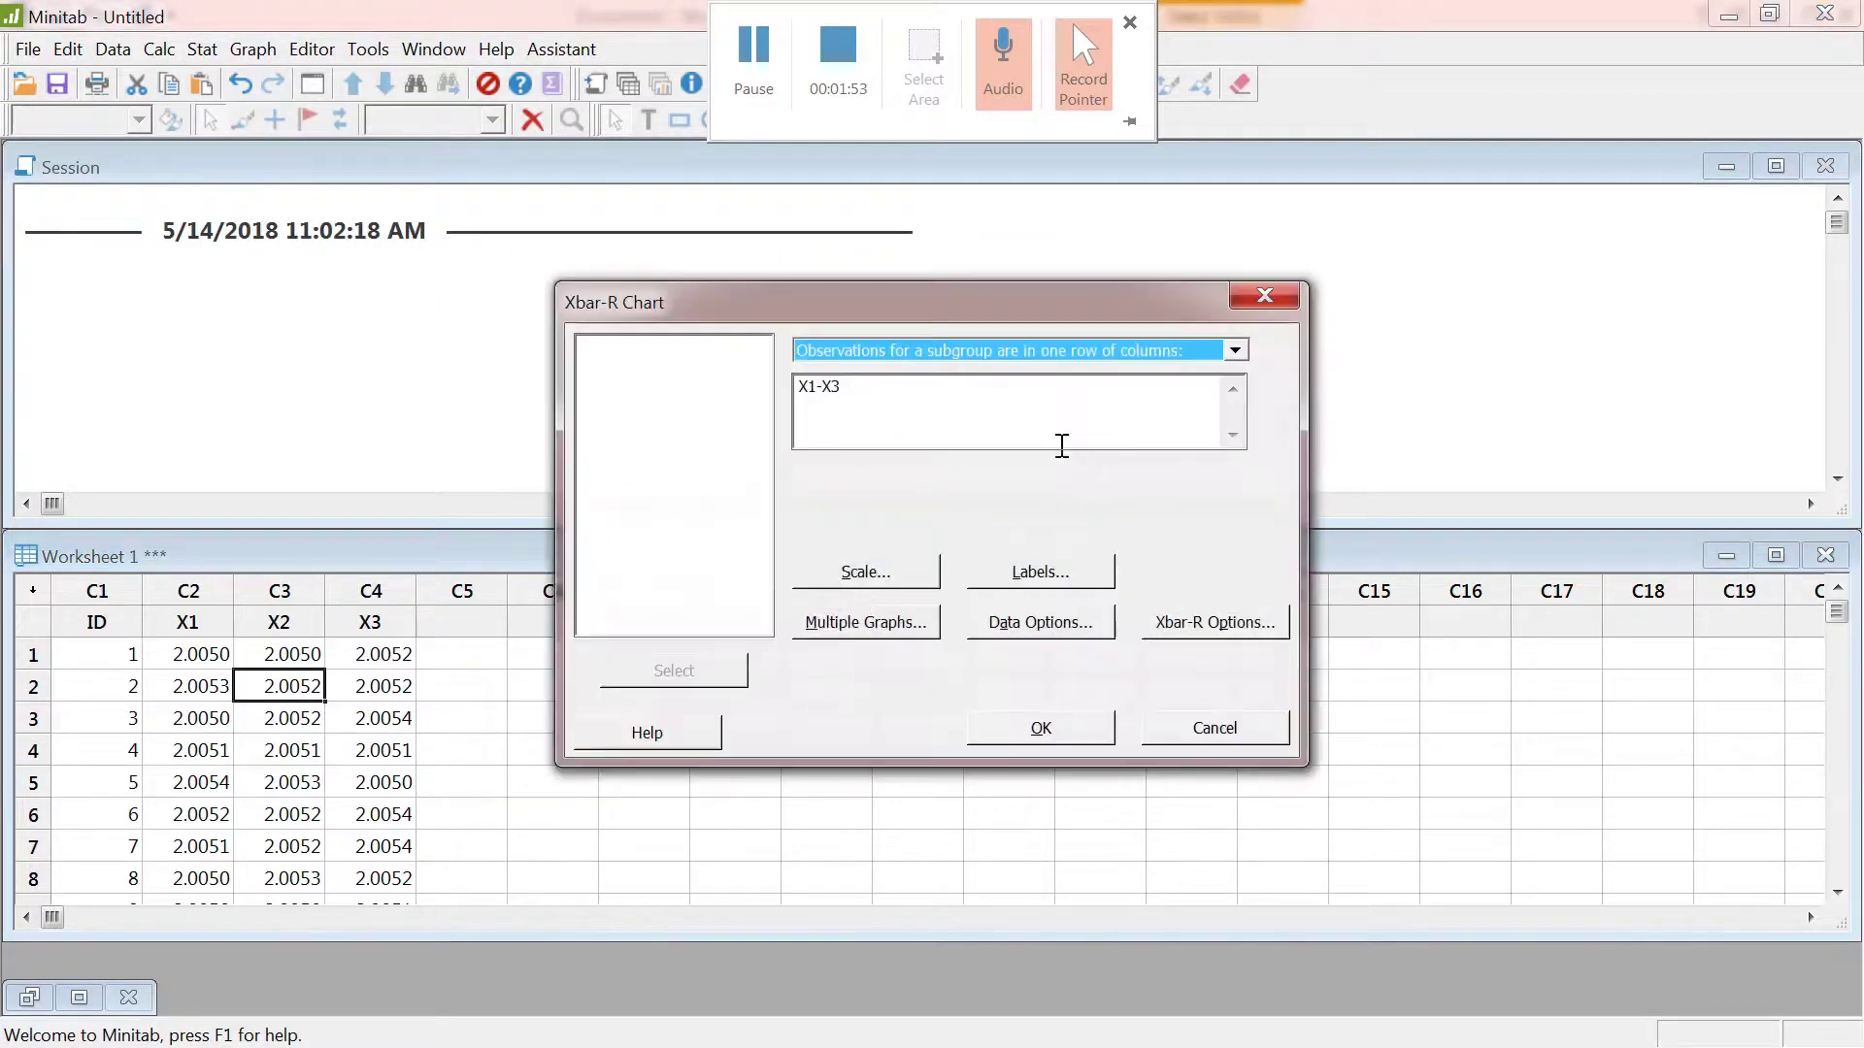
click(1066, 737)
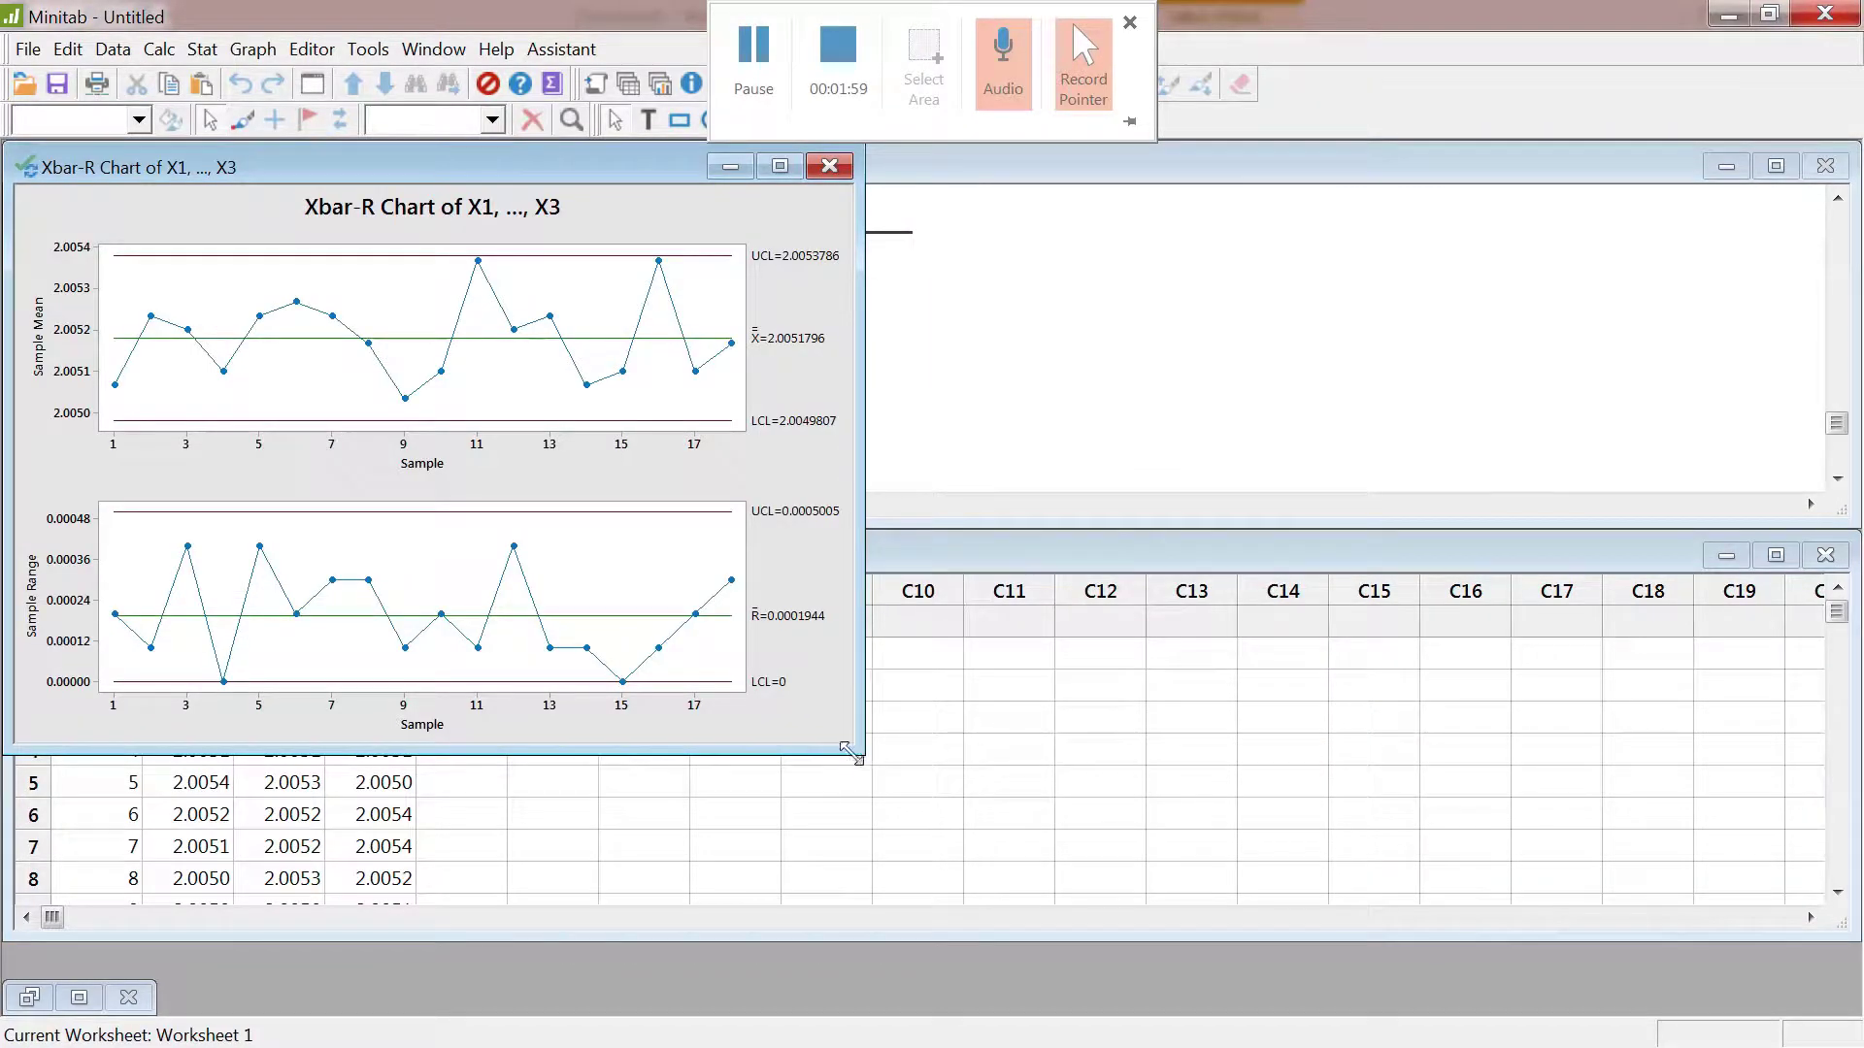
Step: Resize the Xbar-R chart window larger to read the range limits (UCL 0.0005005, LCL 0)
drag(858, 755, 1240, 1010)
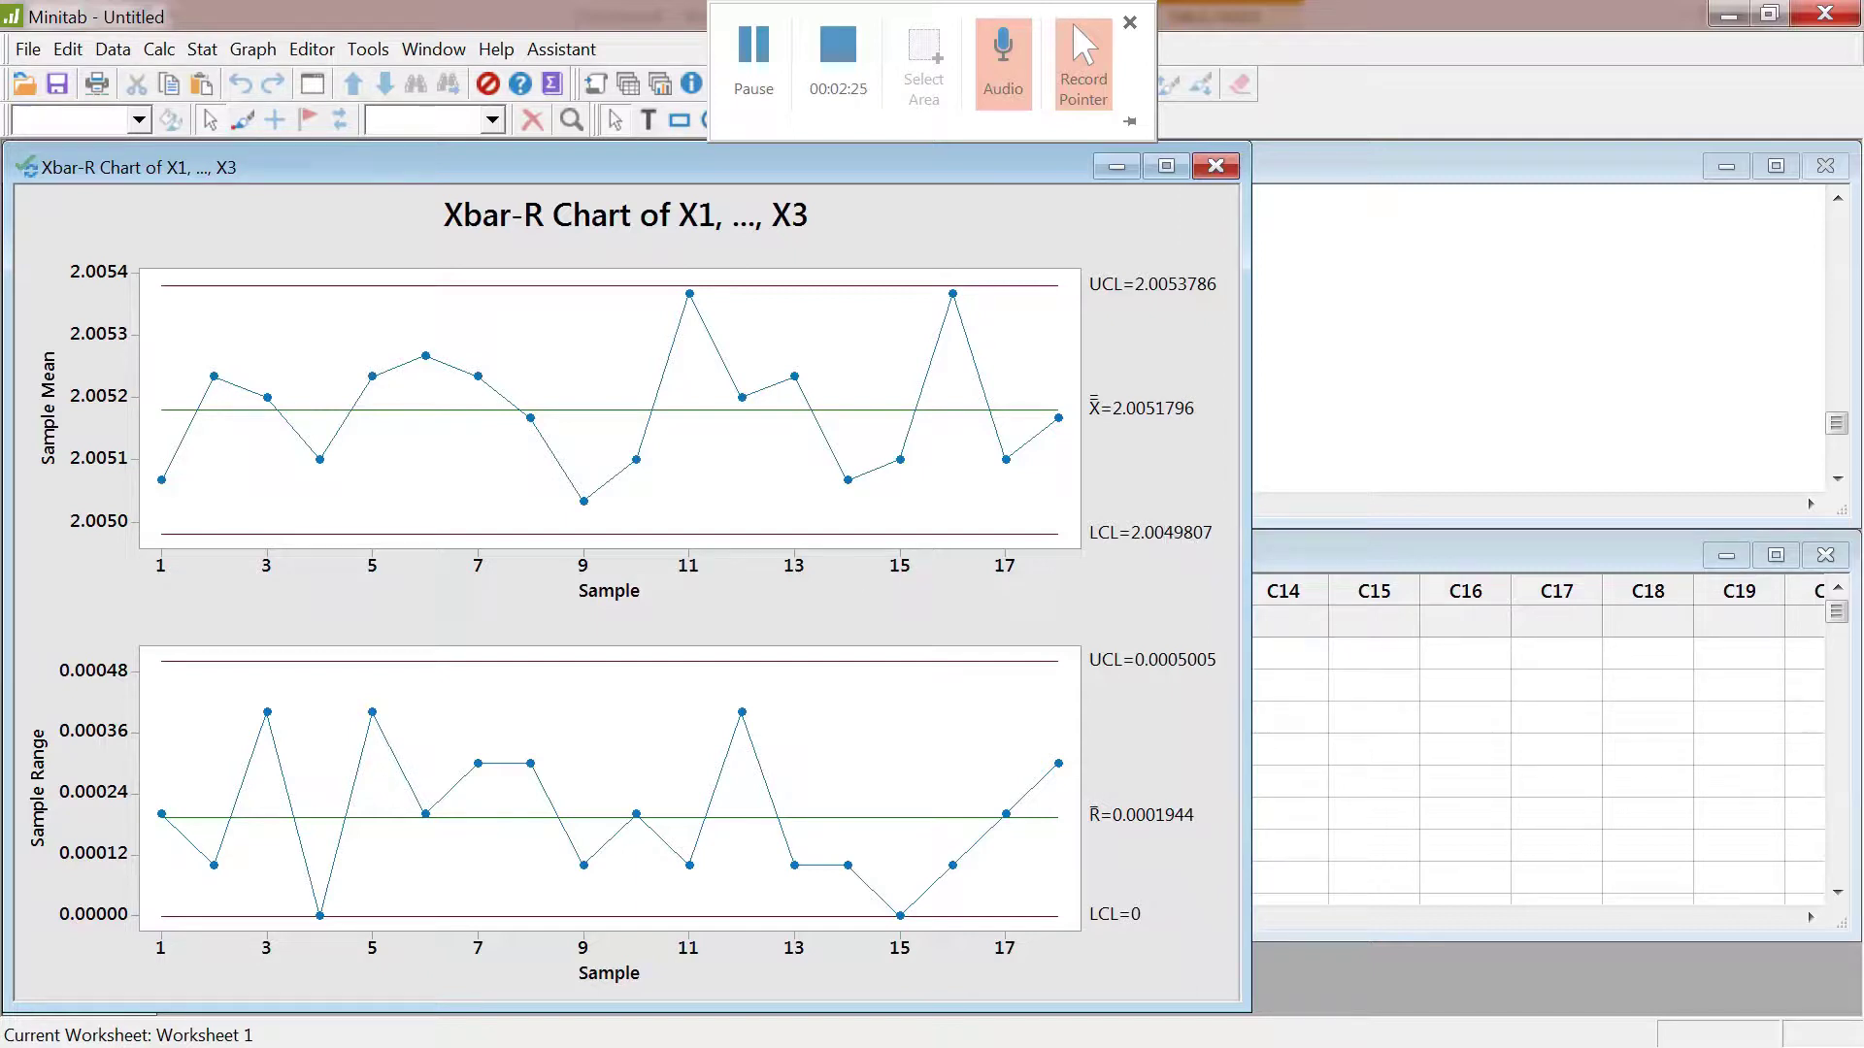
Step: In Word, mark assignment questions 1 and 2, then compare them with the Minitab chart
key(alt+Tab)
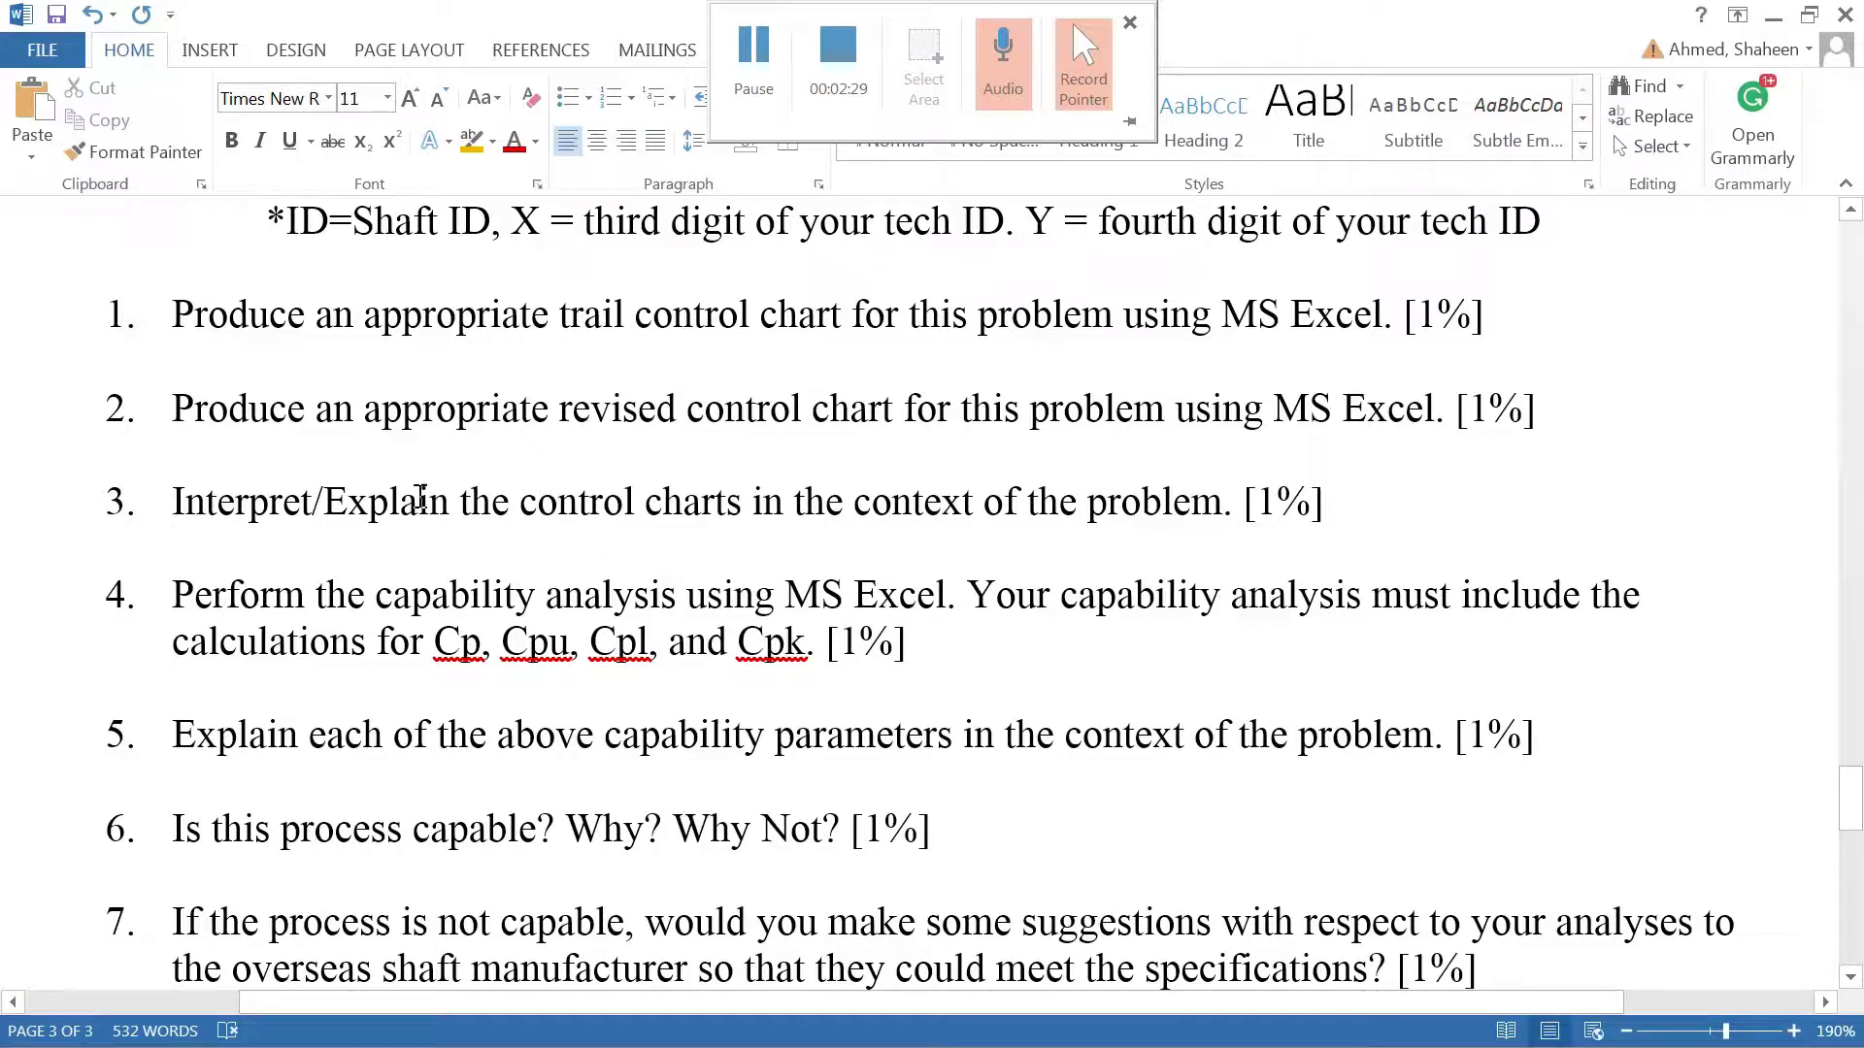
drag(423, 320, 1416, 321)
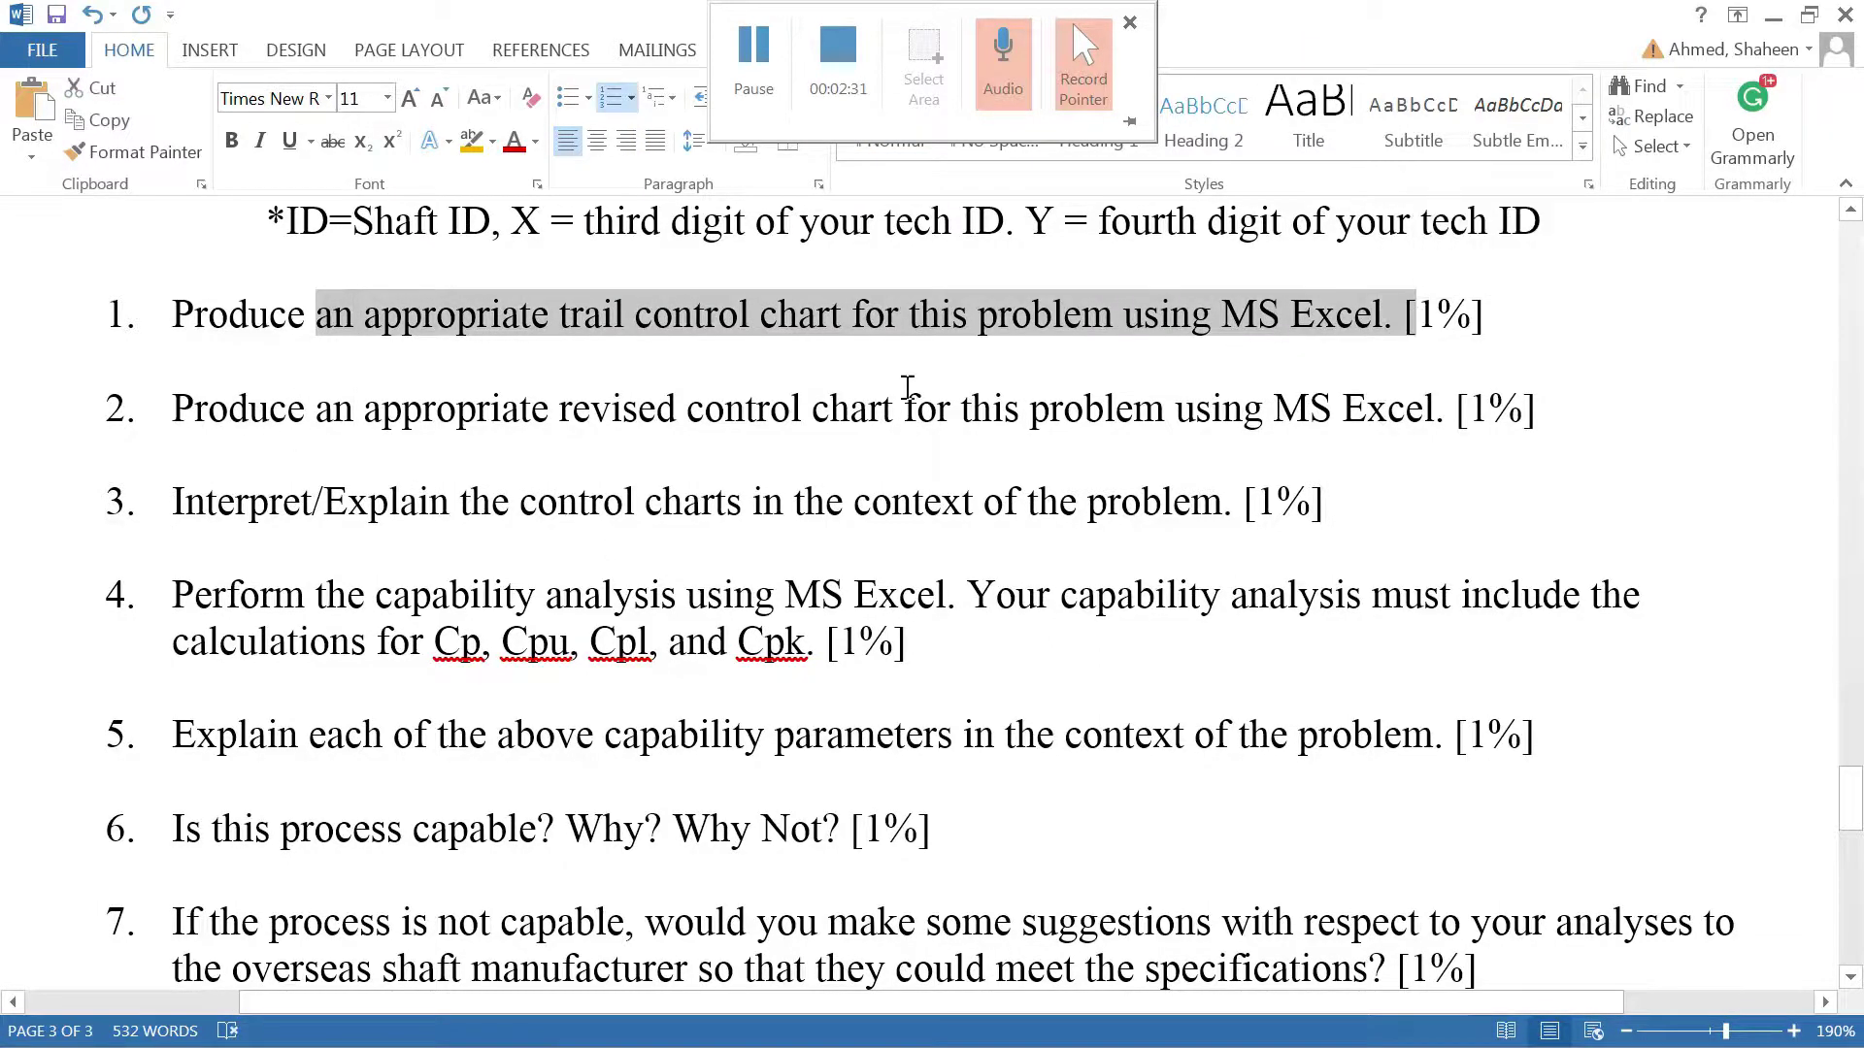
drag(294, 412, 1650, 416)
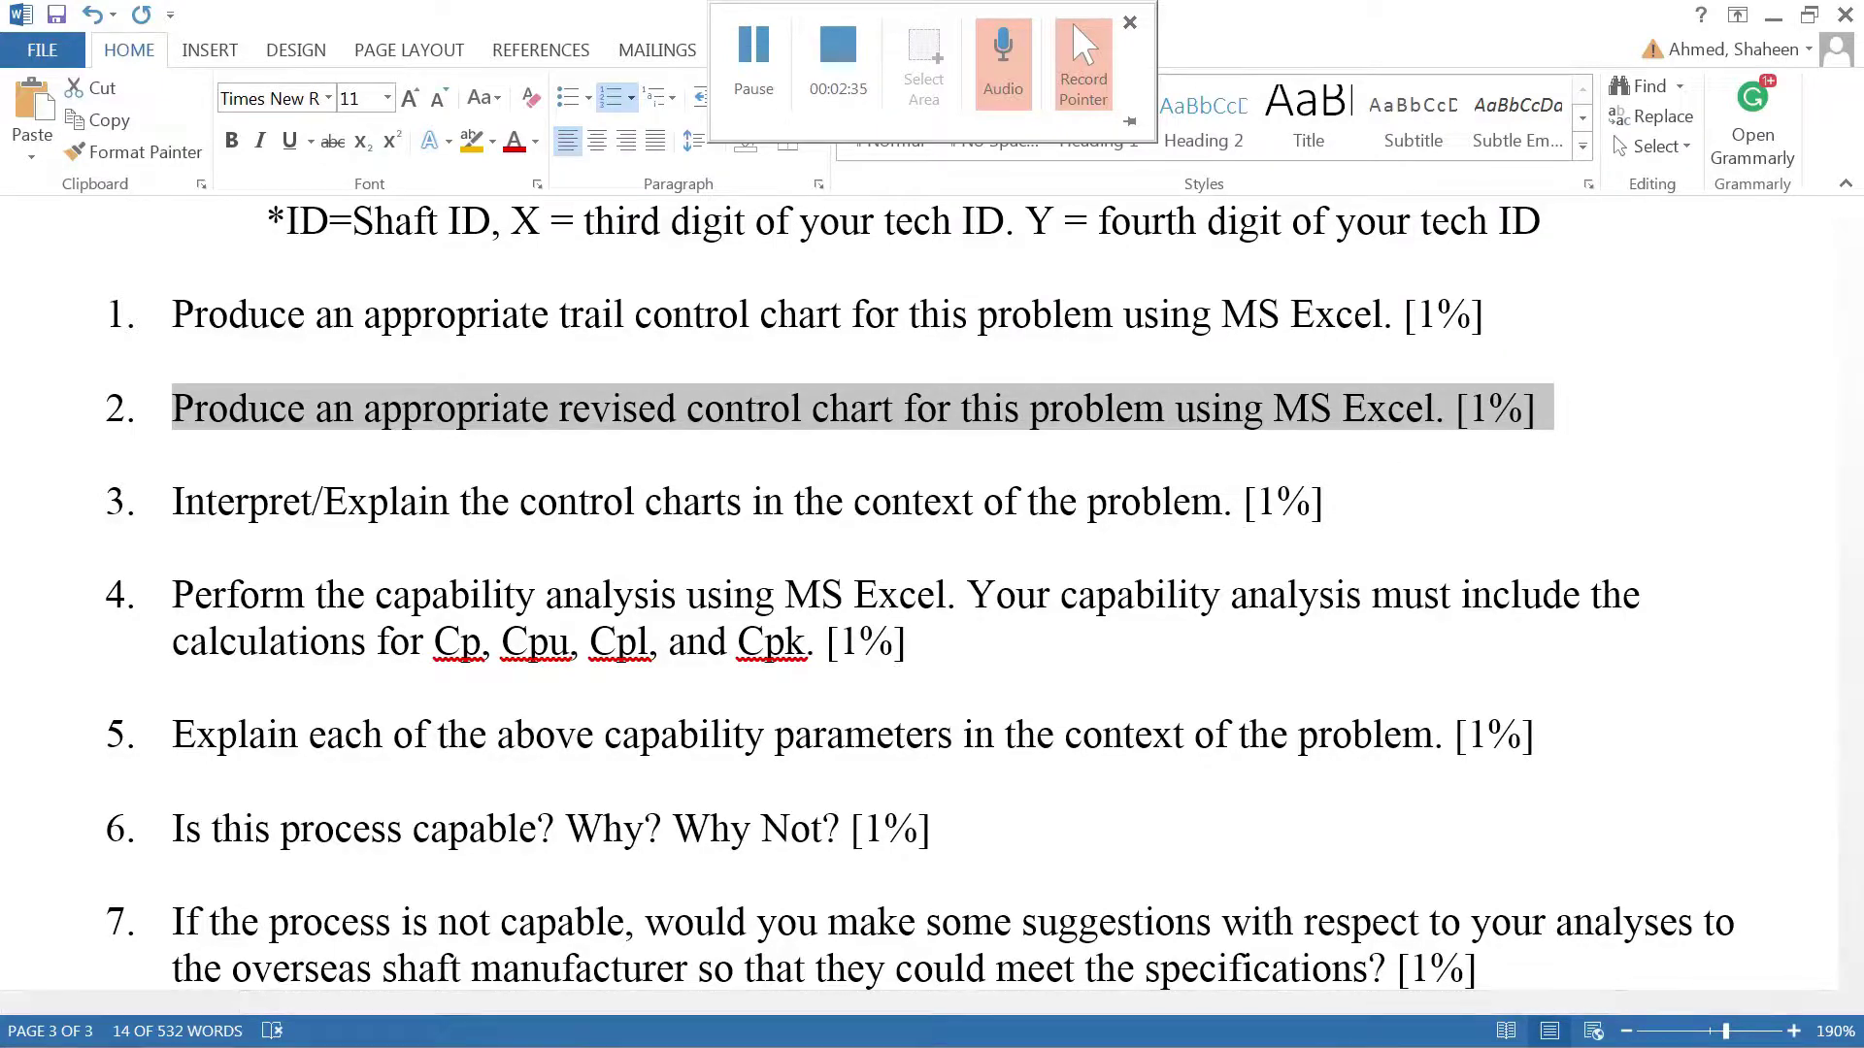
key(alt+Tab)
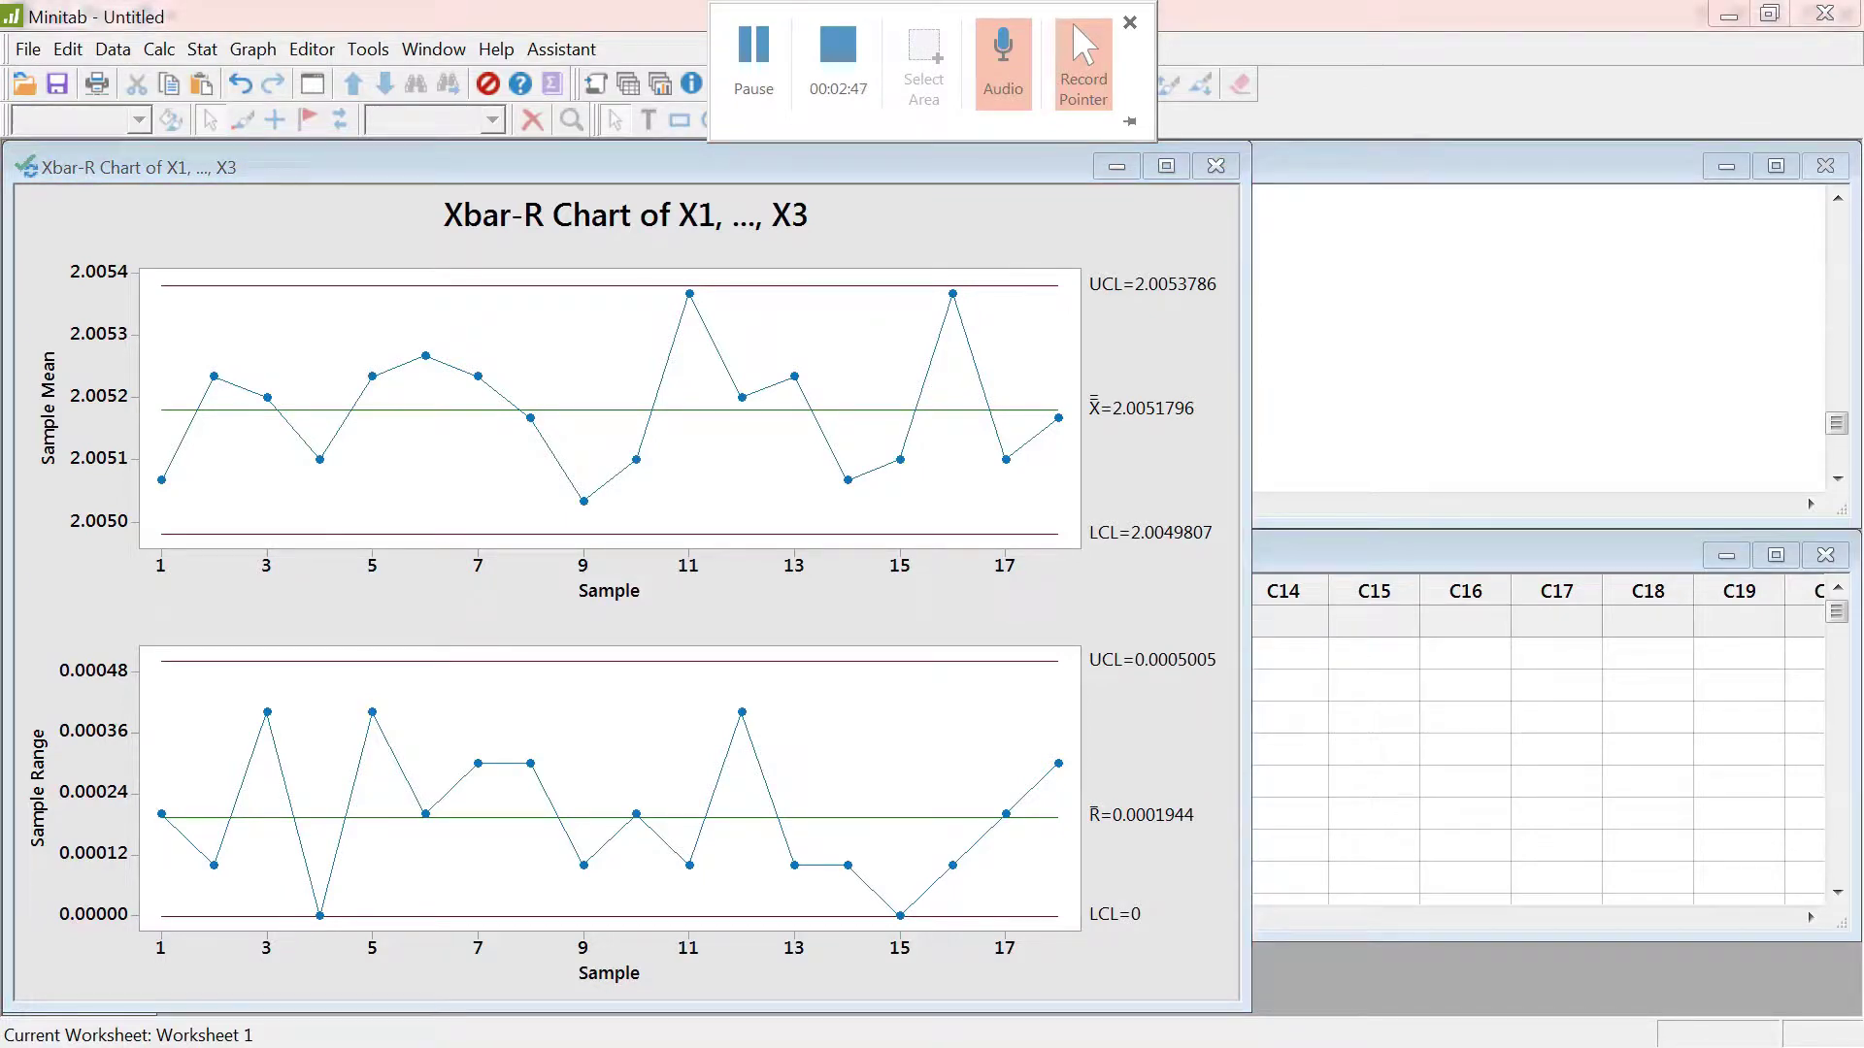
Step: Highlight question 3 on interpreting the control charts
key(alt+Tab)
key(alt+Tab)
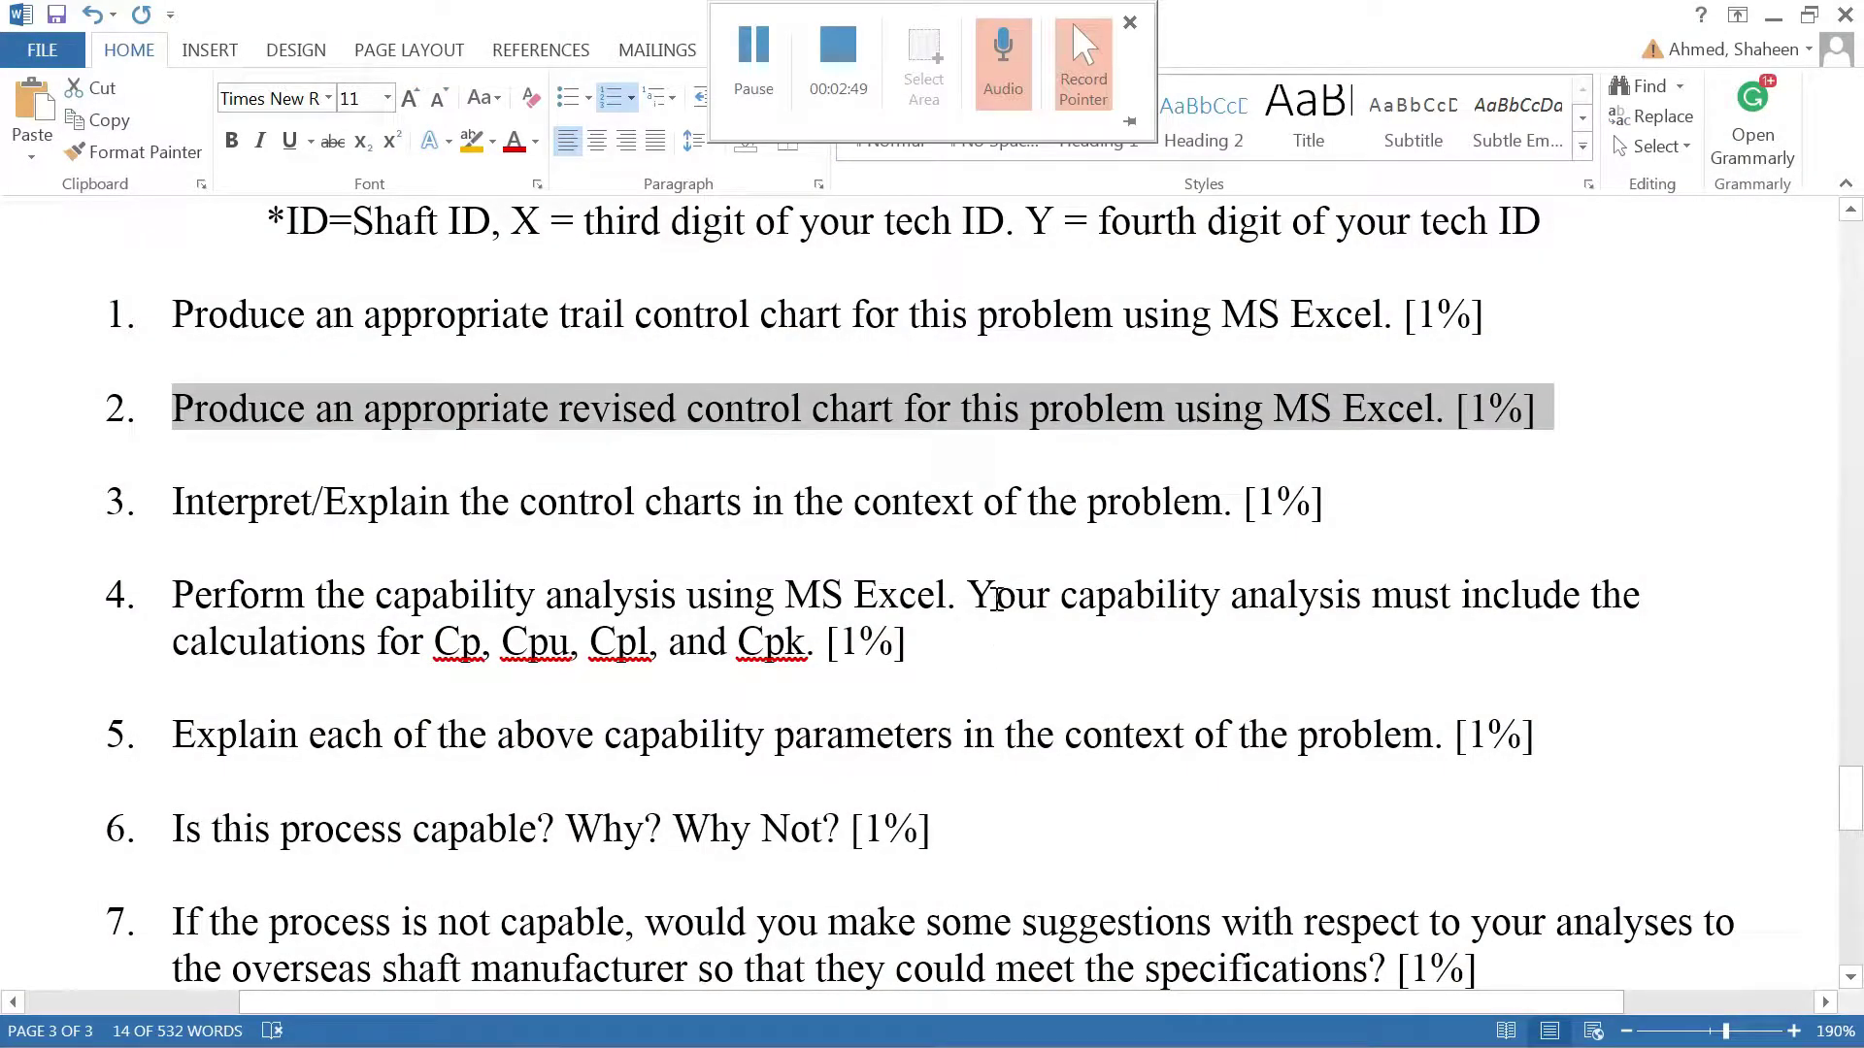
click(269, 503)
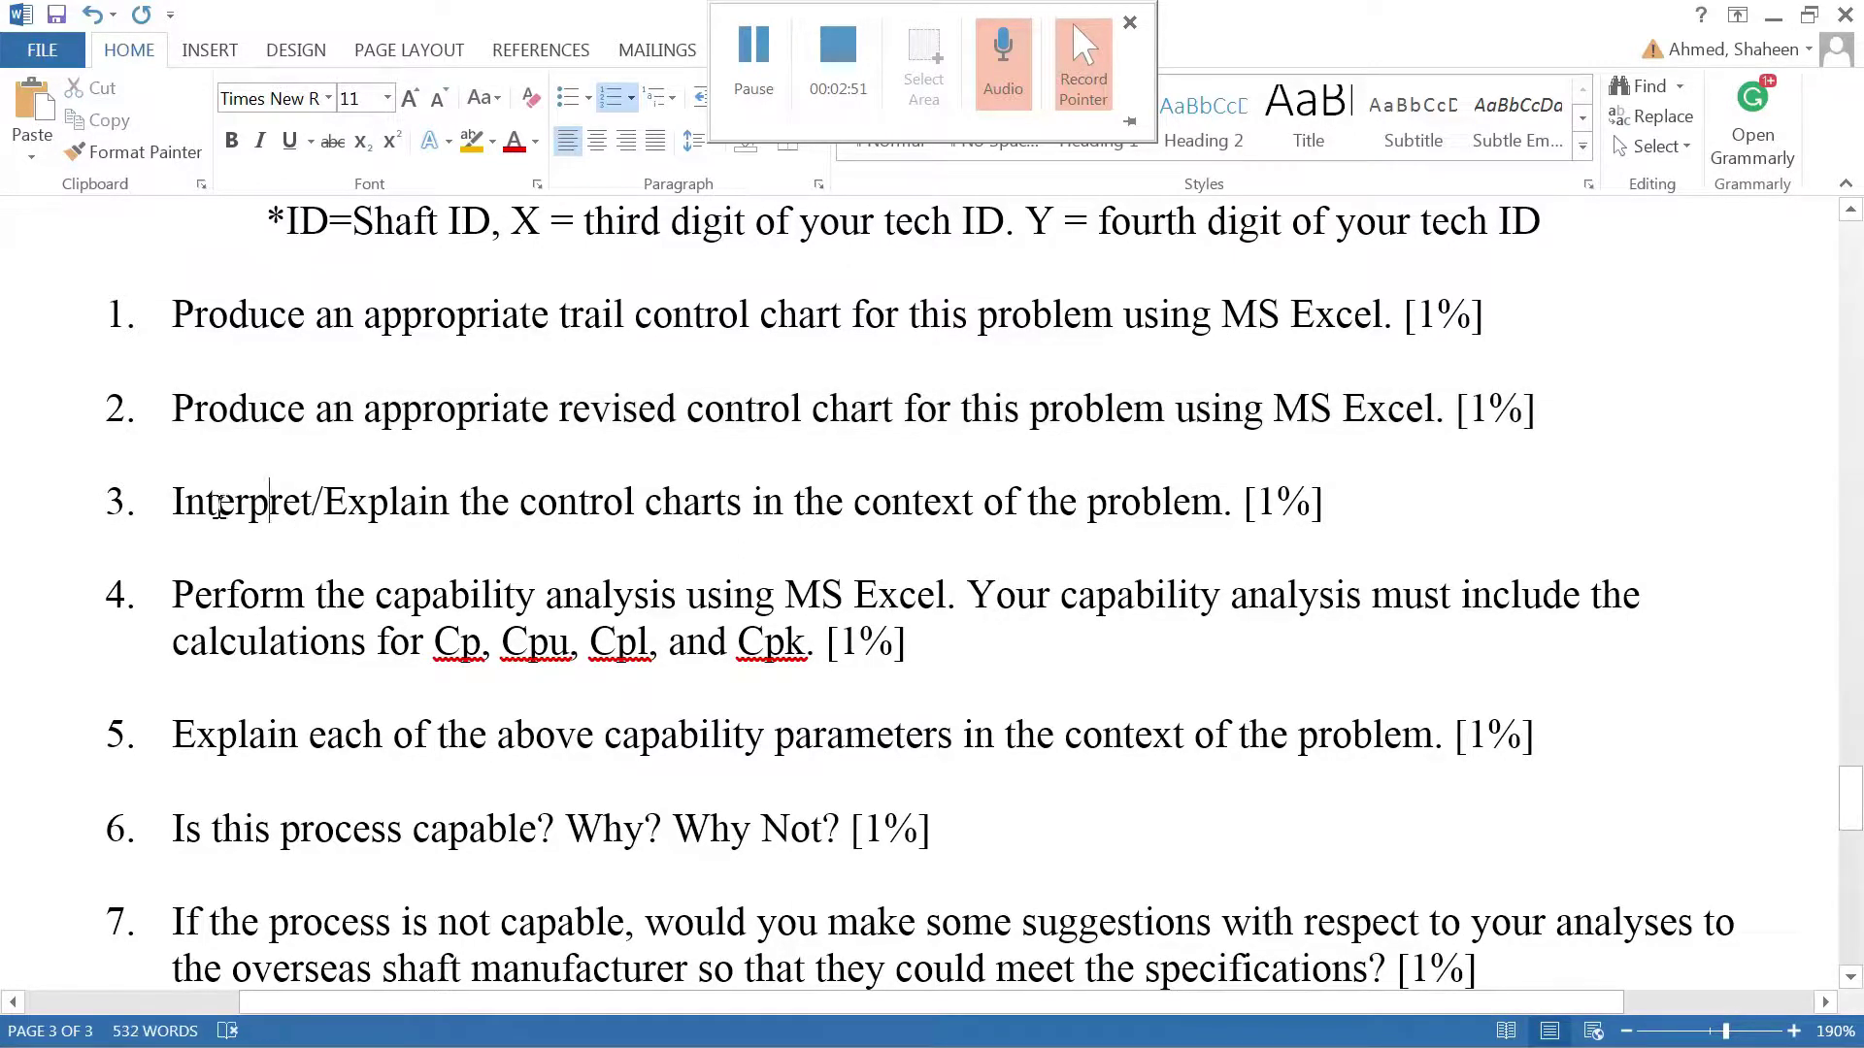
drag(220, 507, 1061, 544)
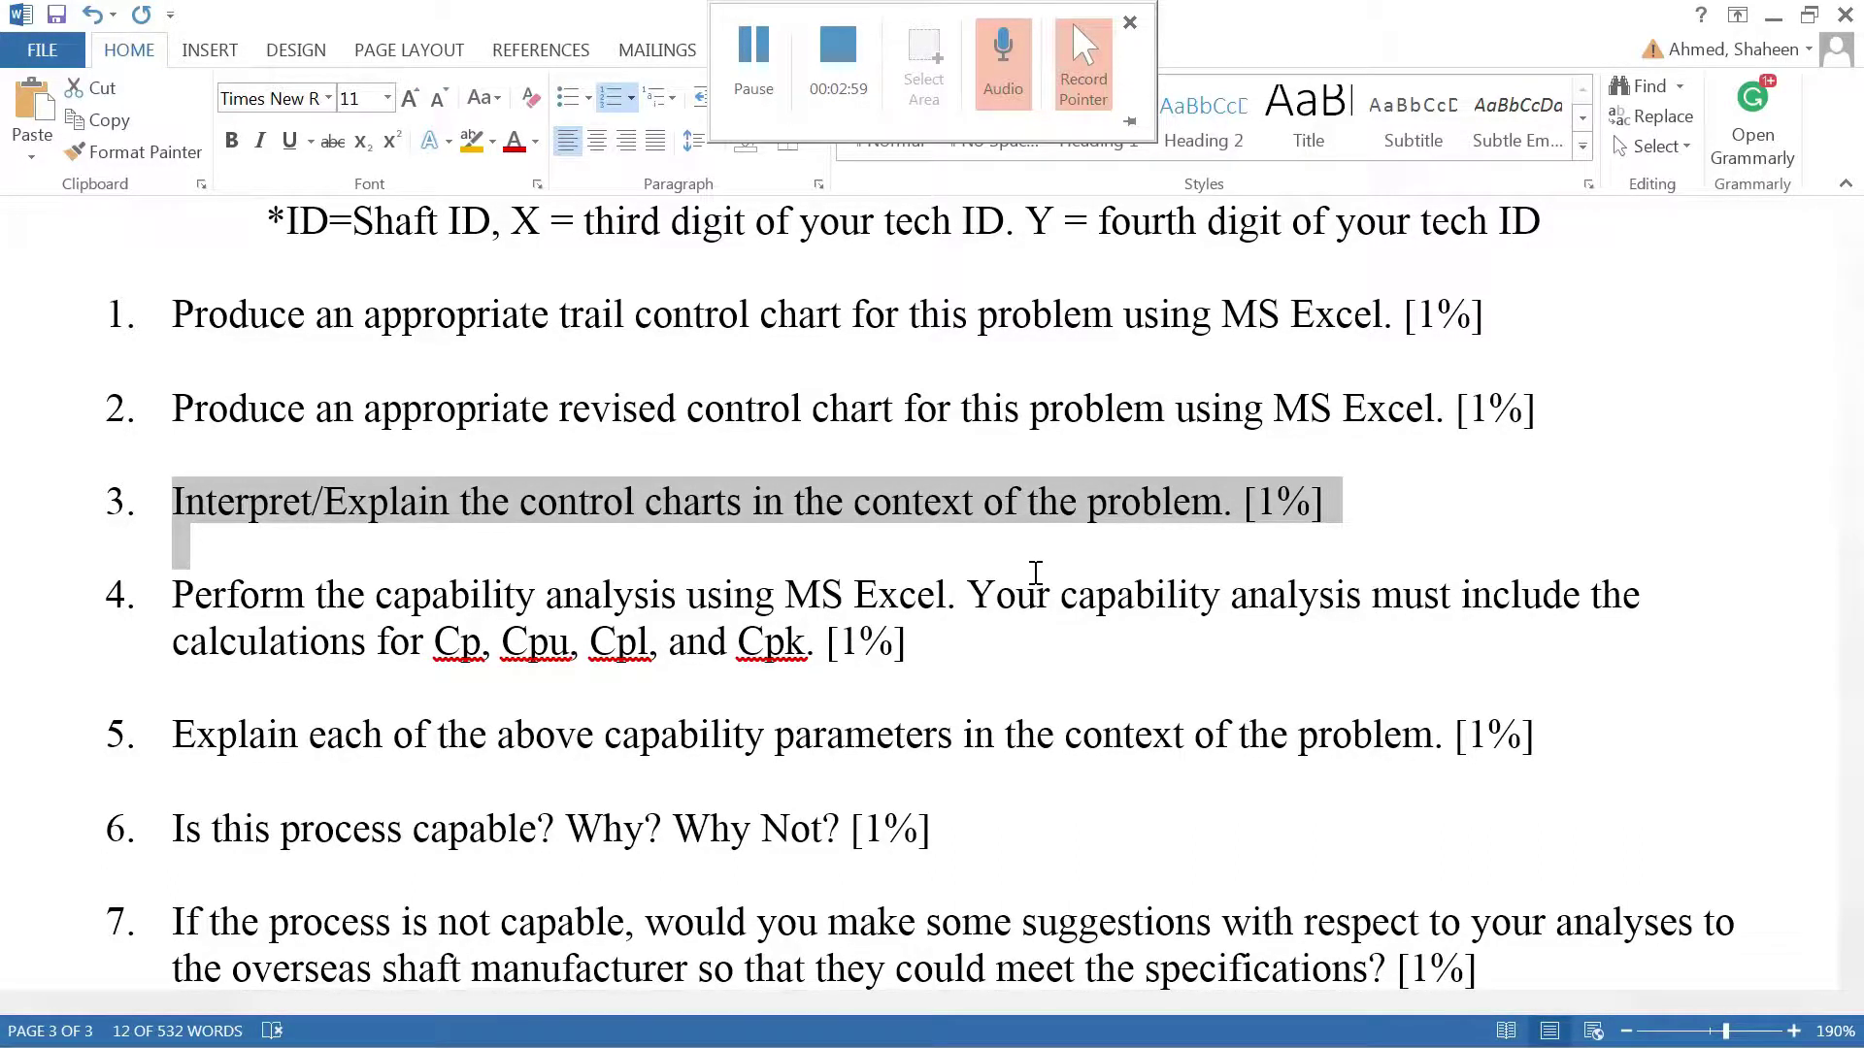
Step: Check the Maximum/Minimum Shaft Size rows, then return to the question list
scroll(1034, 573, up, 20)
scroll(998, 571, up, 20)
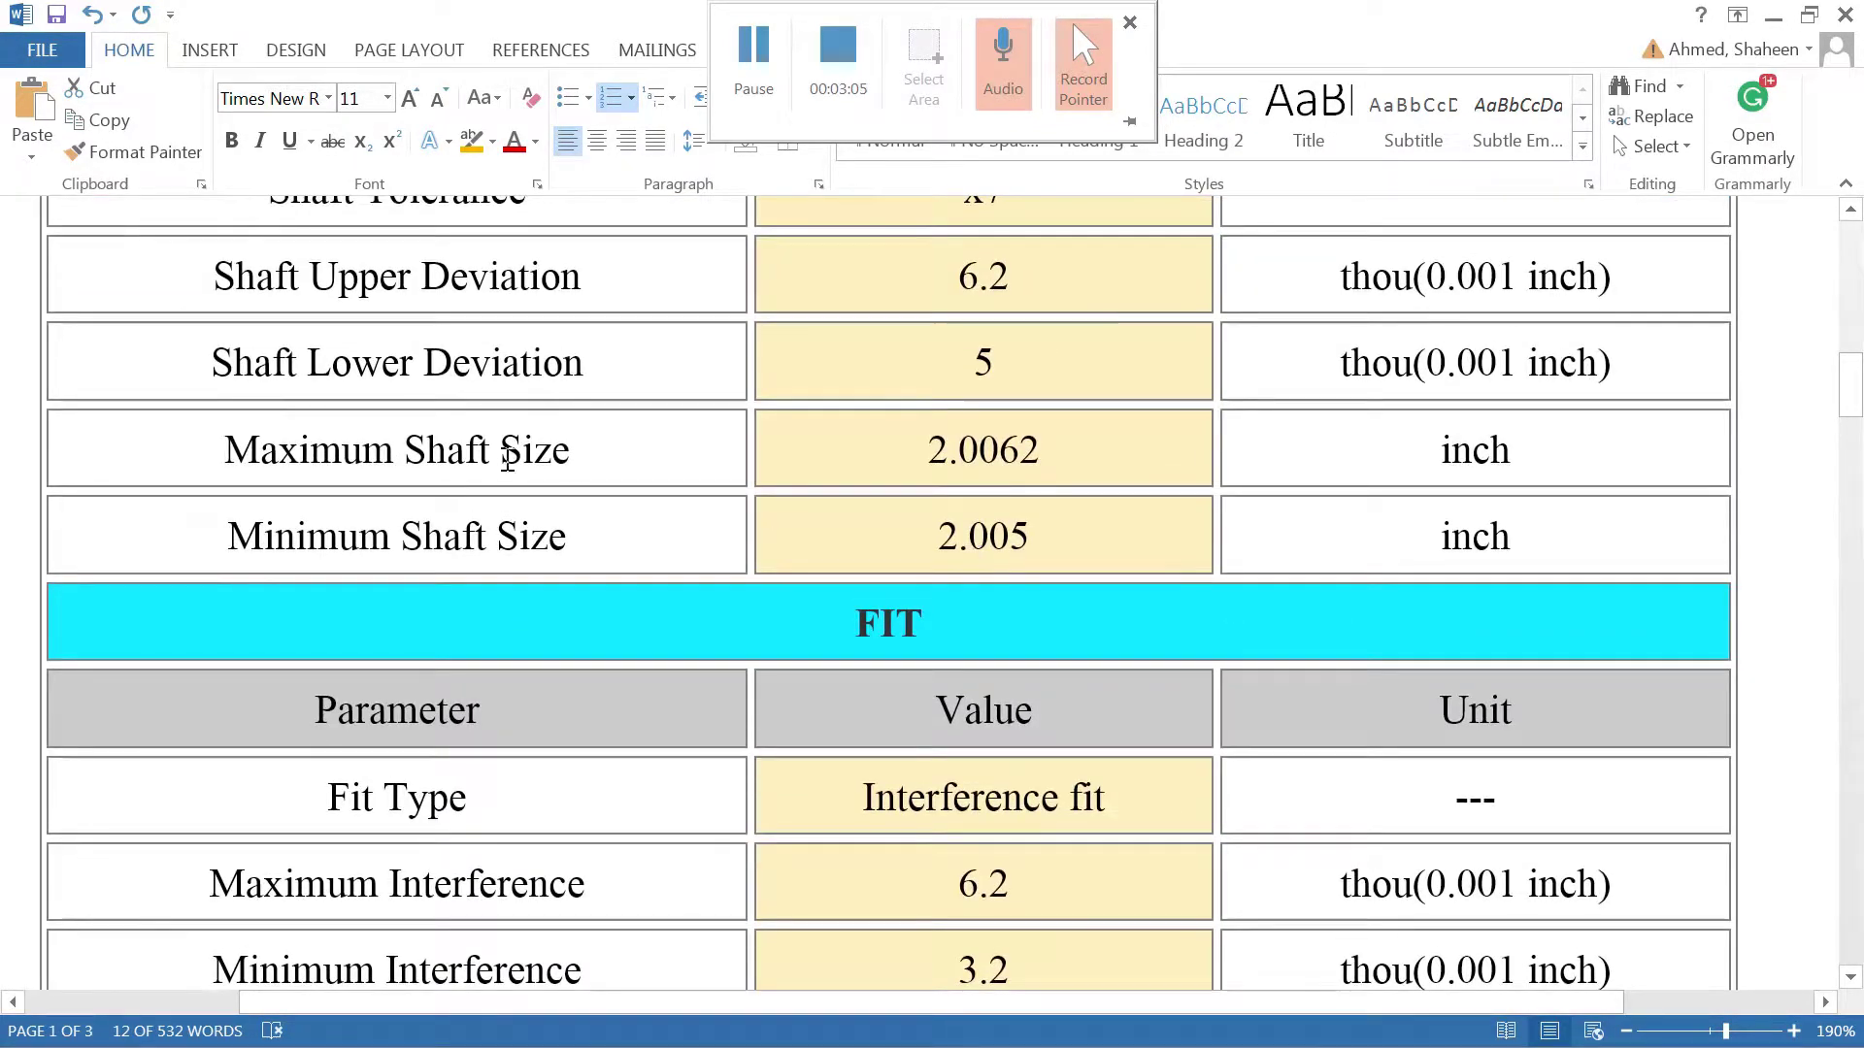
drag(764, 525, 1003, 533)
scroll(1046, 621, down, 20)
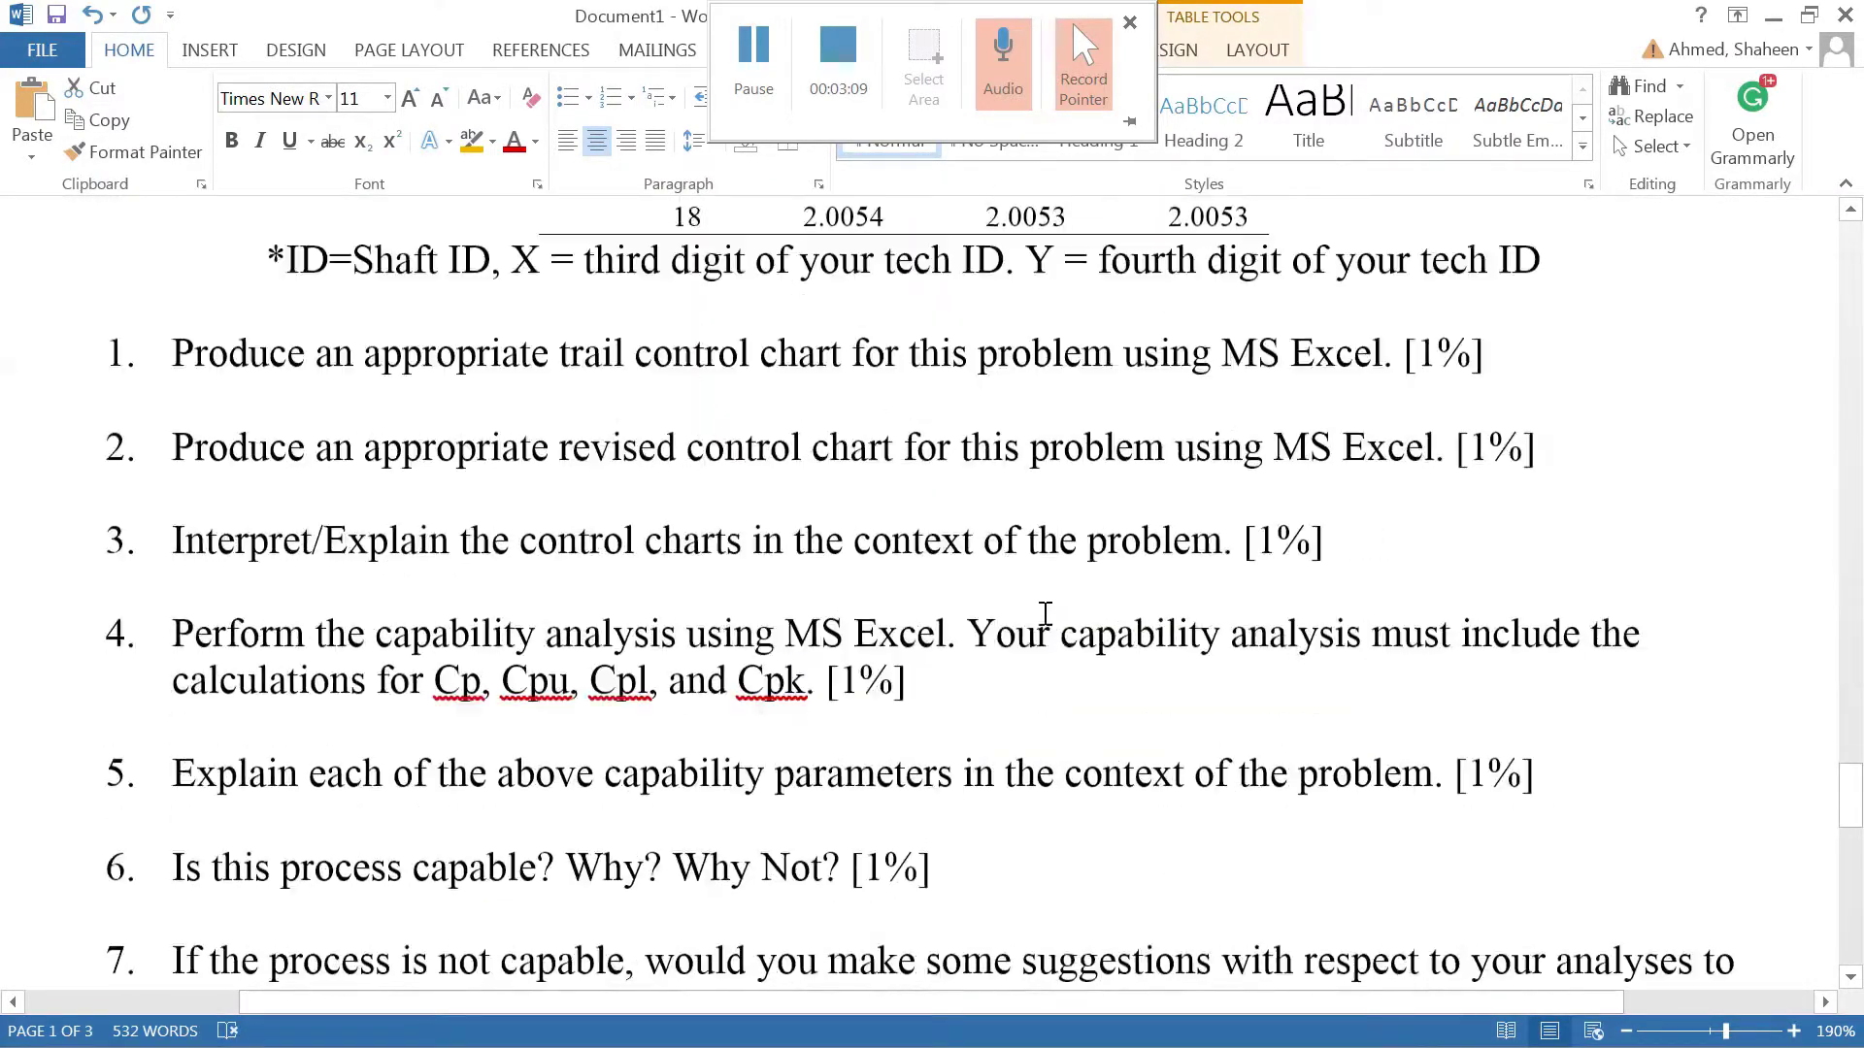
scroll(1046, 613, down, 5)
scroll(1046, 613, up, 3)
drag(392, 466, 670, 561)
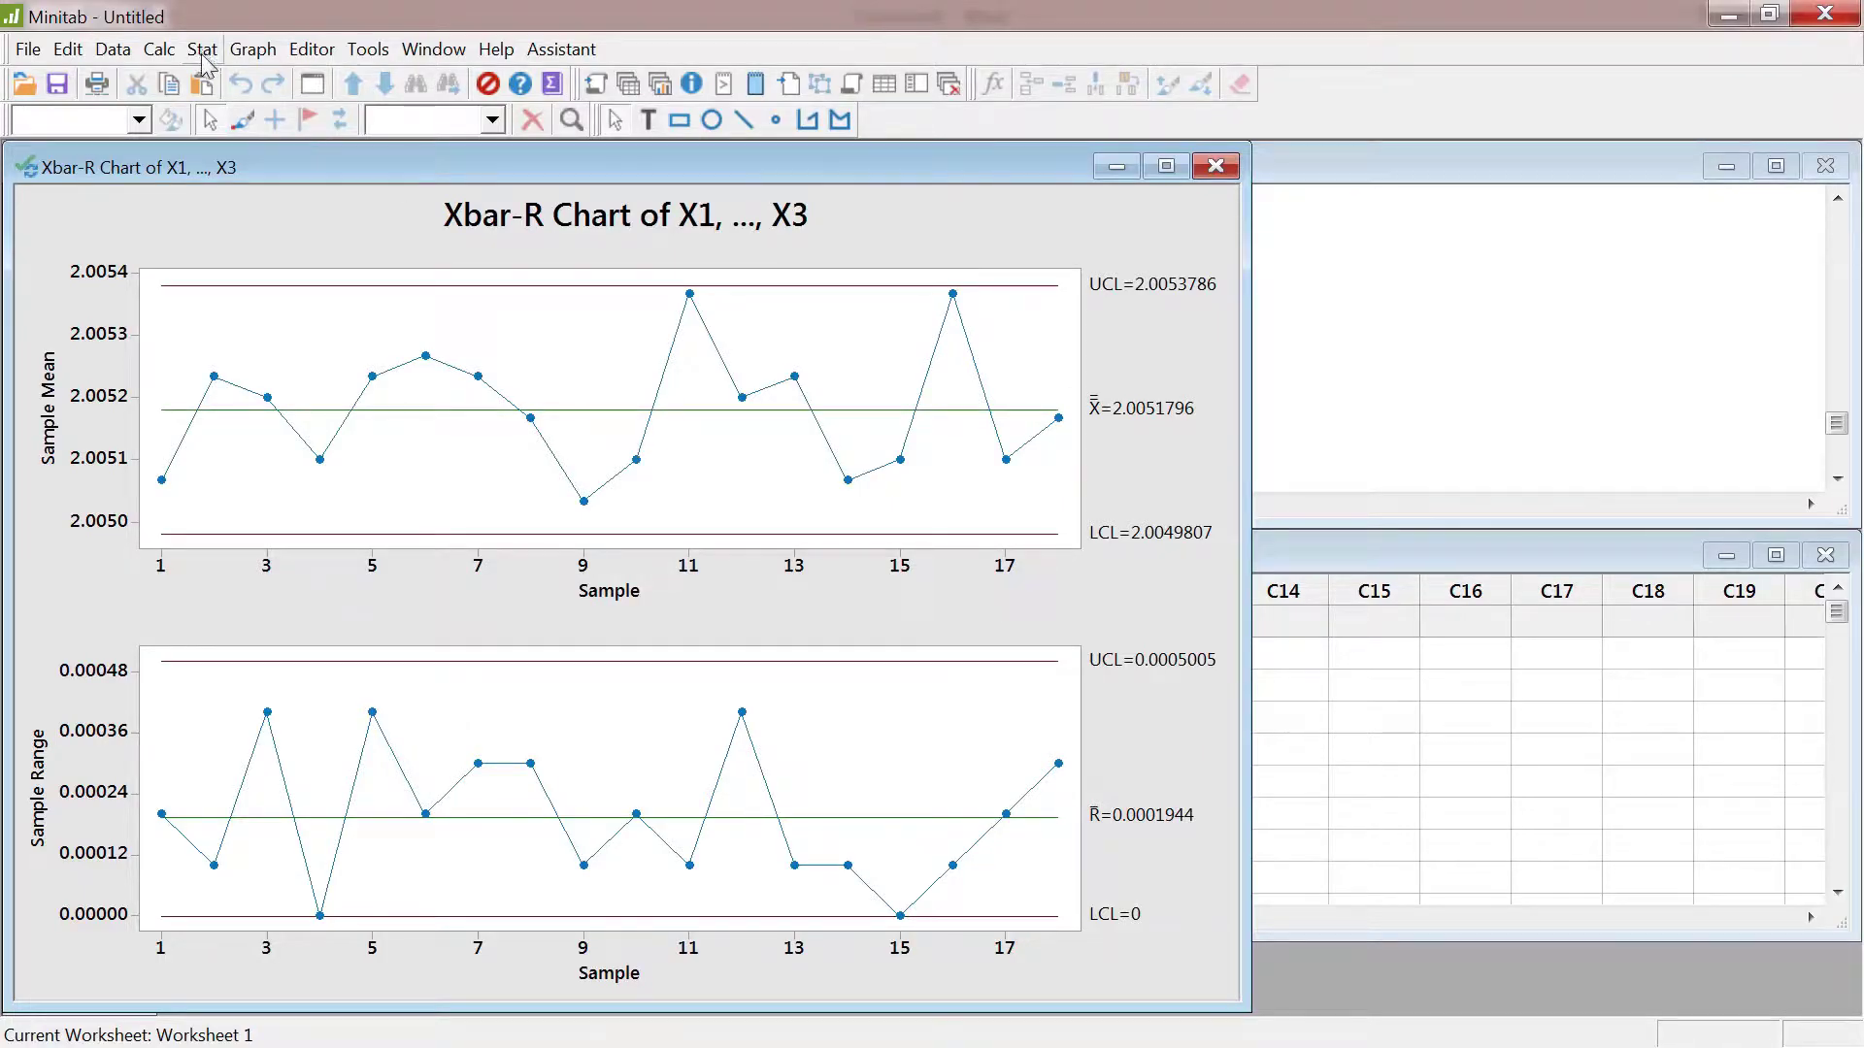
Step: Run a Normal capability analysis on X1–X3 with LSL 2.005 and USL 2.0062 (Cp 1.65, Cpk 0.49)
click(202, 48)
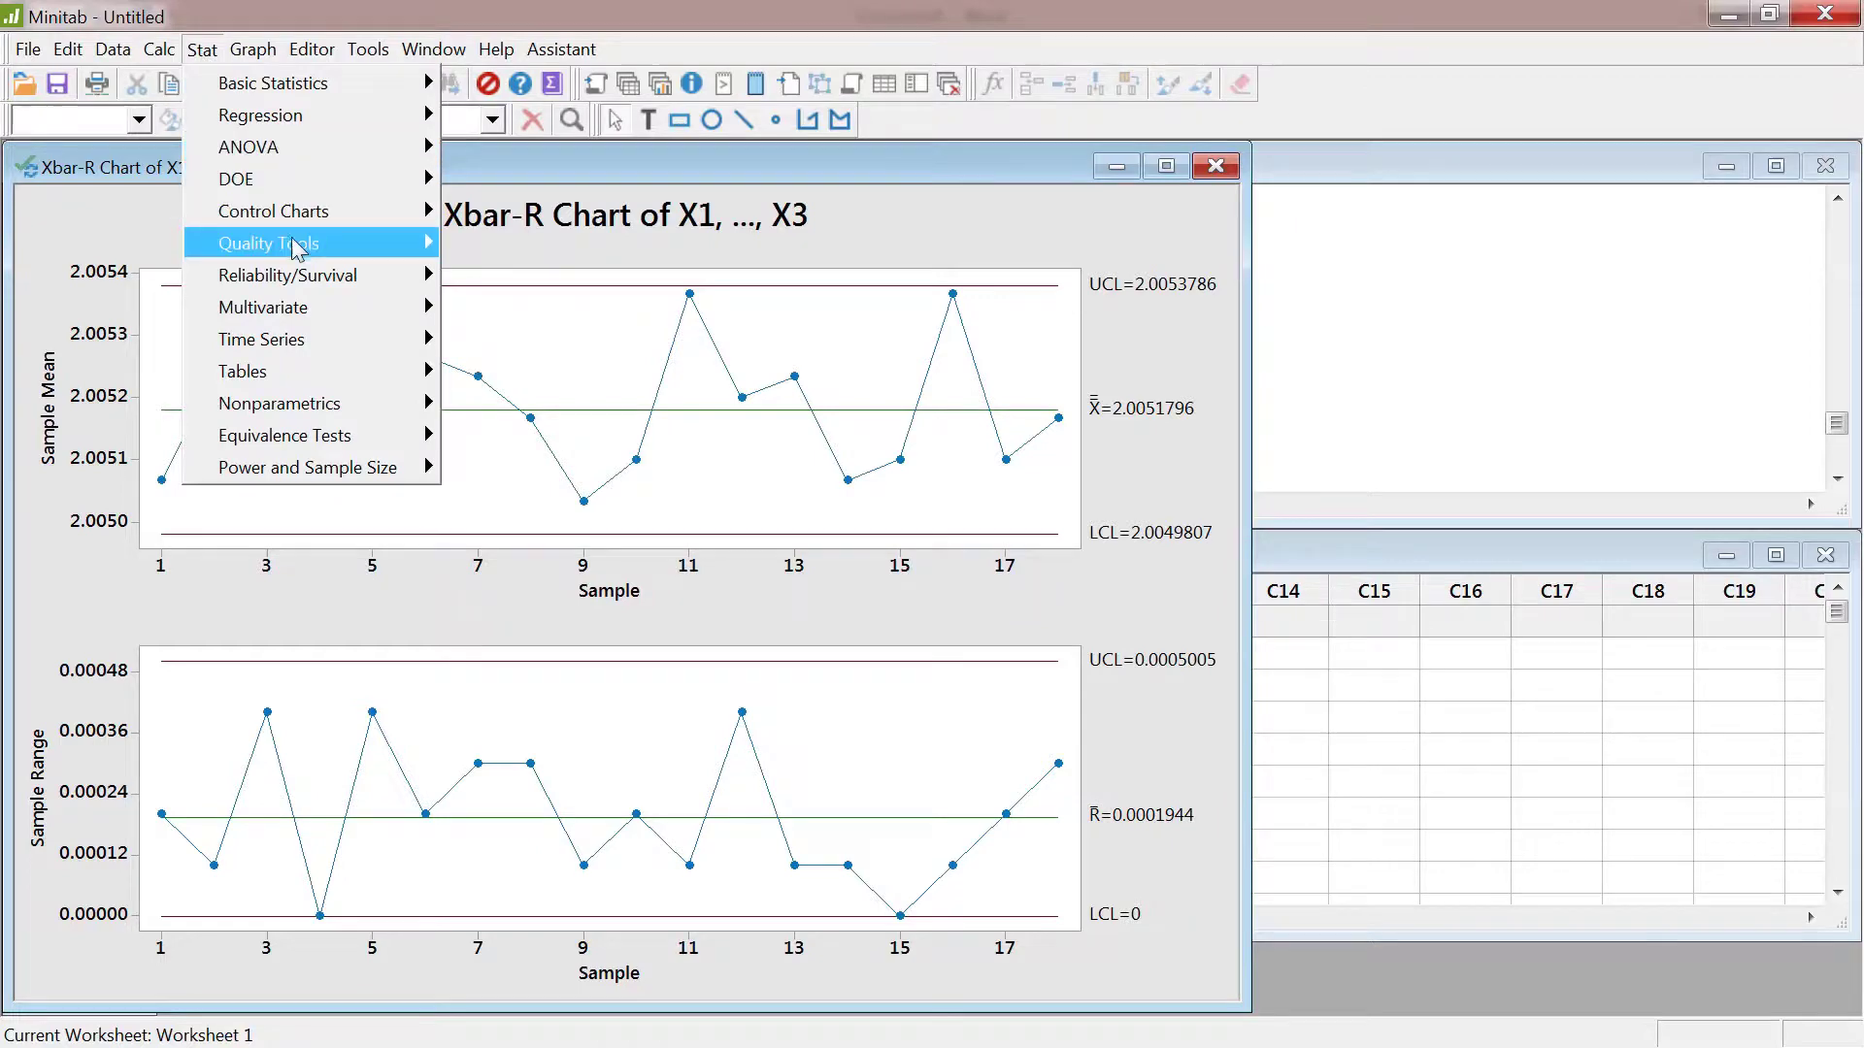
mouse_move(297, 251)
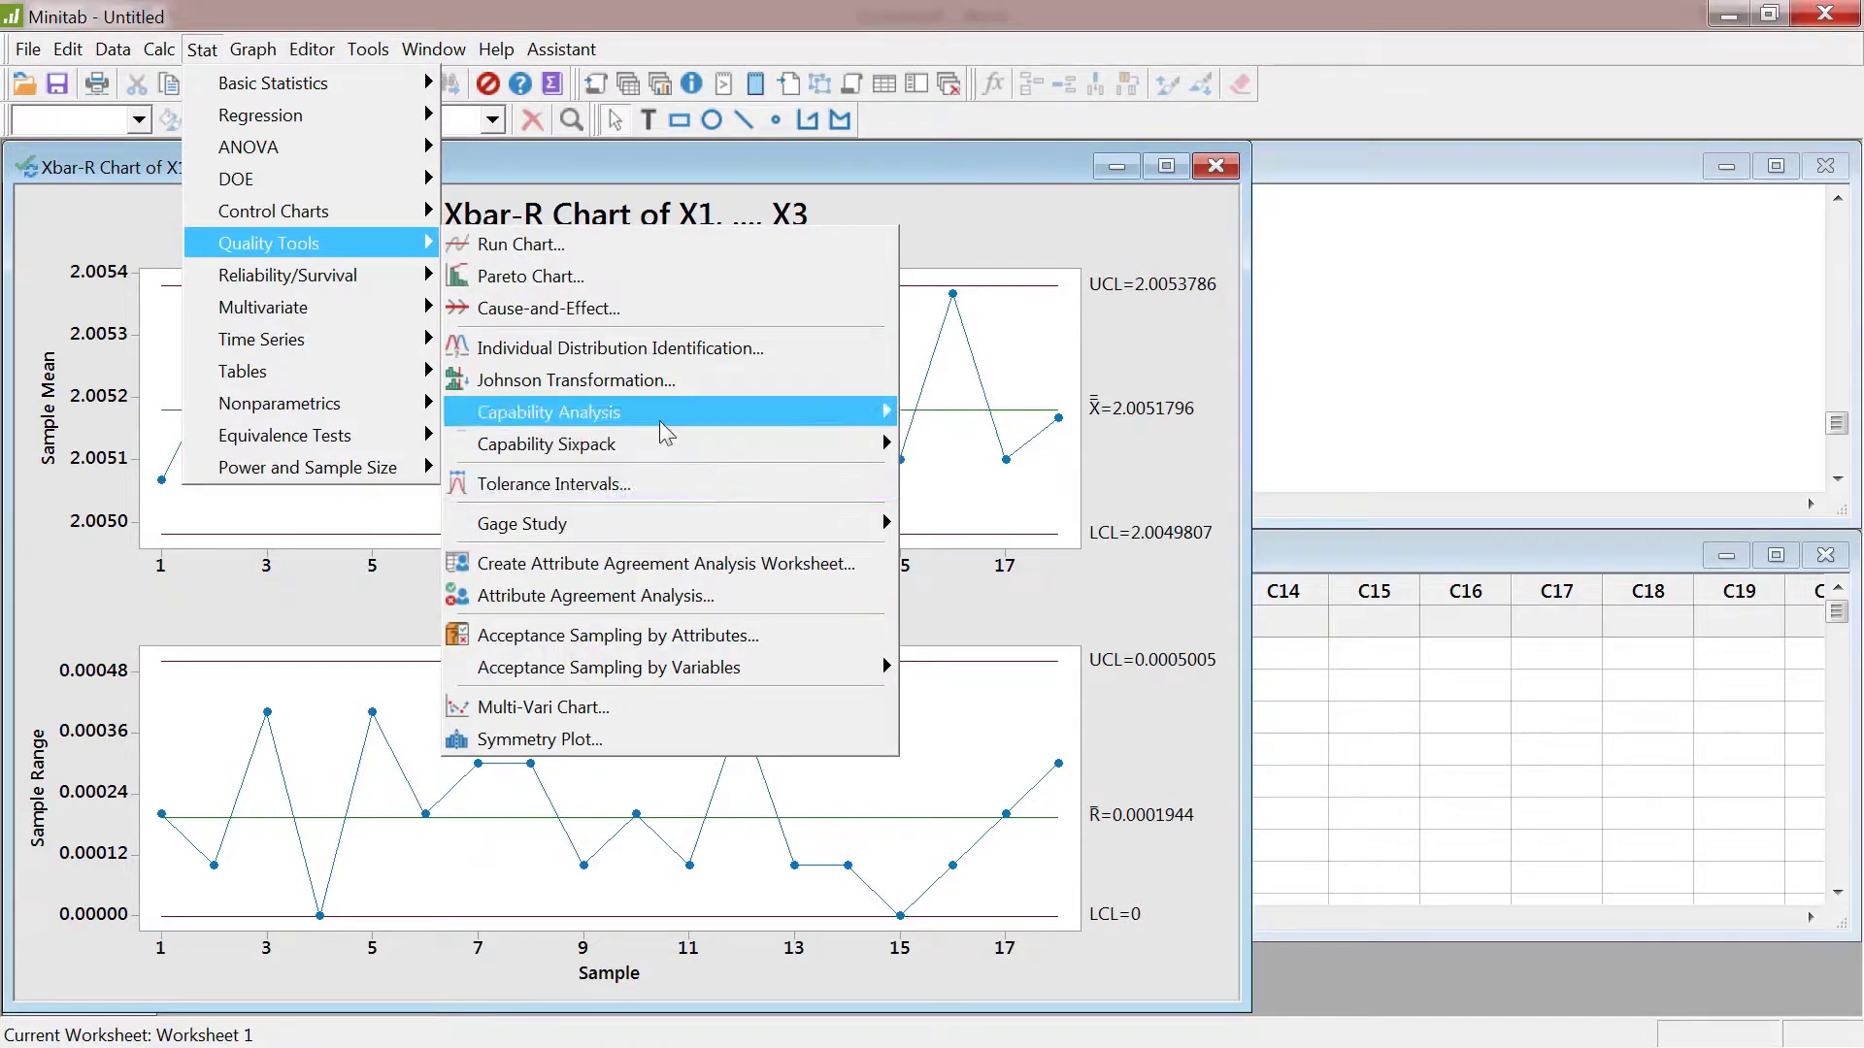
mouse_move(666, 427)
click(1010, 412)
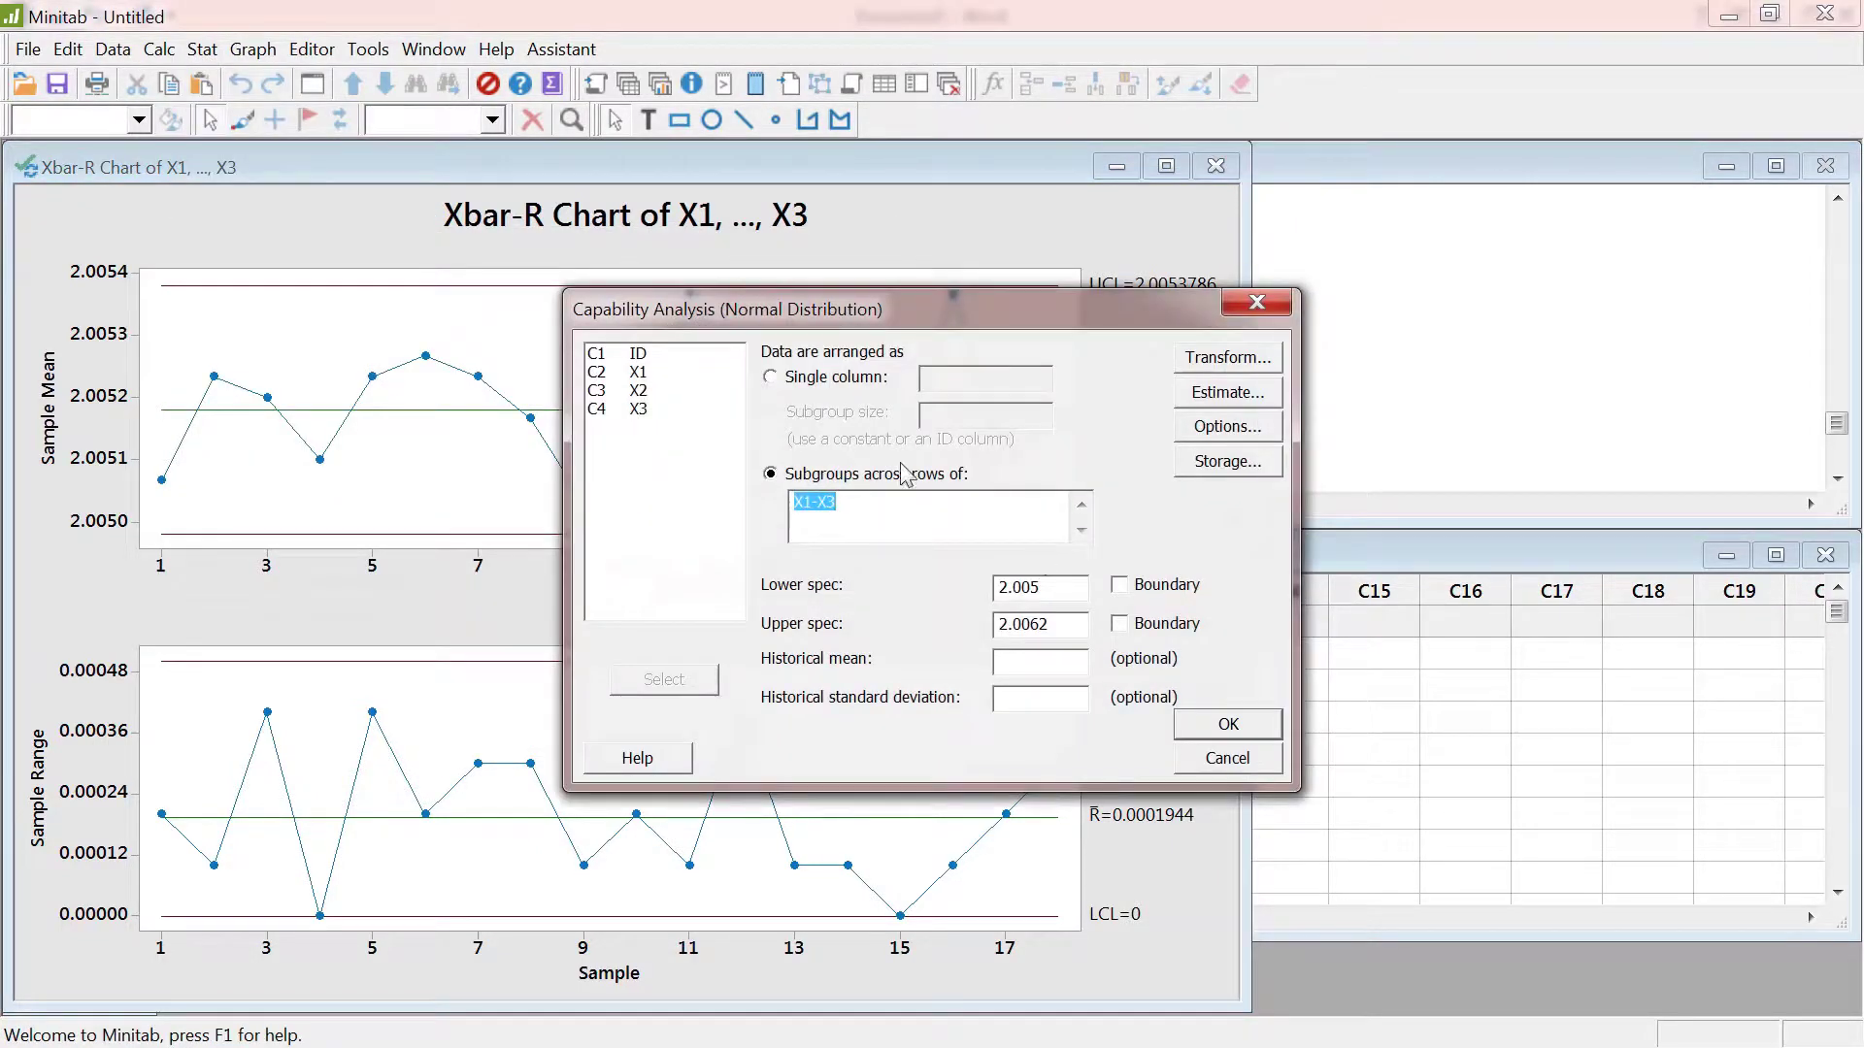
click(1228, 724)
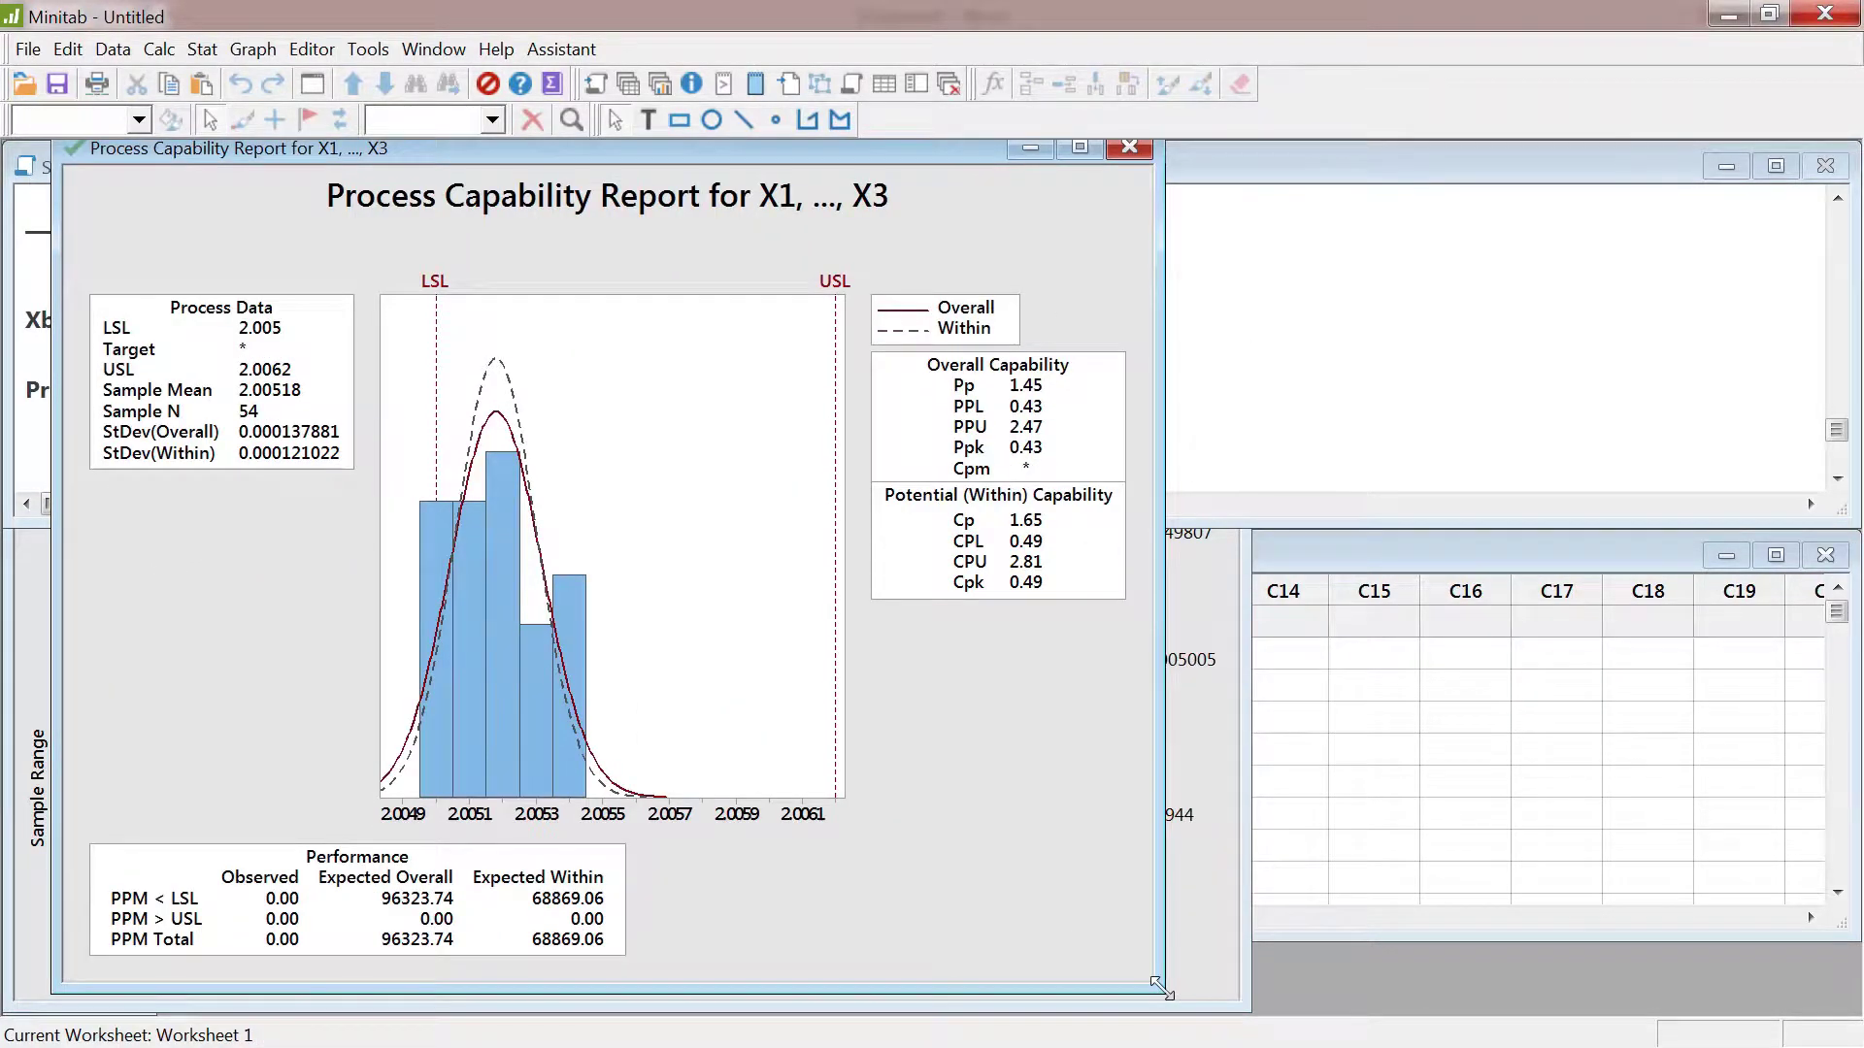
Step: Resize the Process Capability Report window larger by dragging its corner
drag(1160, 987, 1191, 1014)
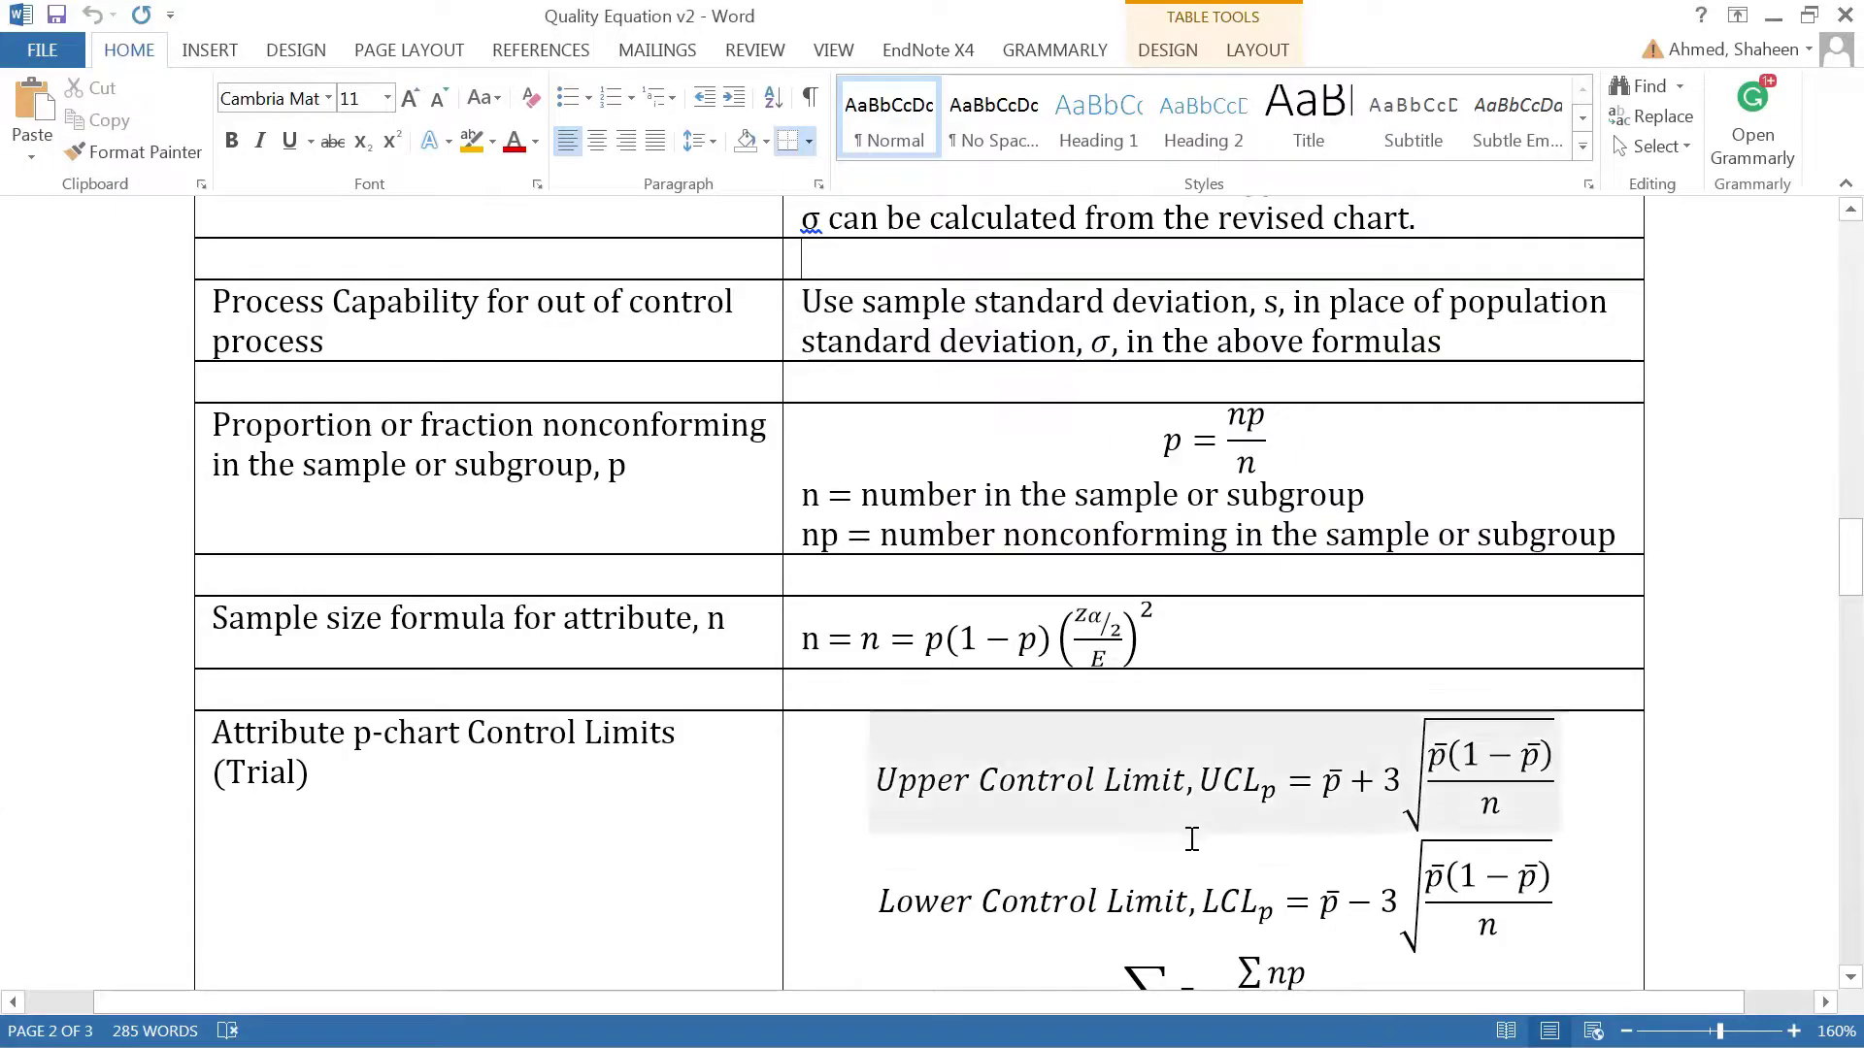
Step: On the Word equation sheet, mark the Cp formula and the Cpk, Cpu and Cpl formulas
scroll(1031, 637, up, 5)
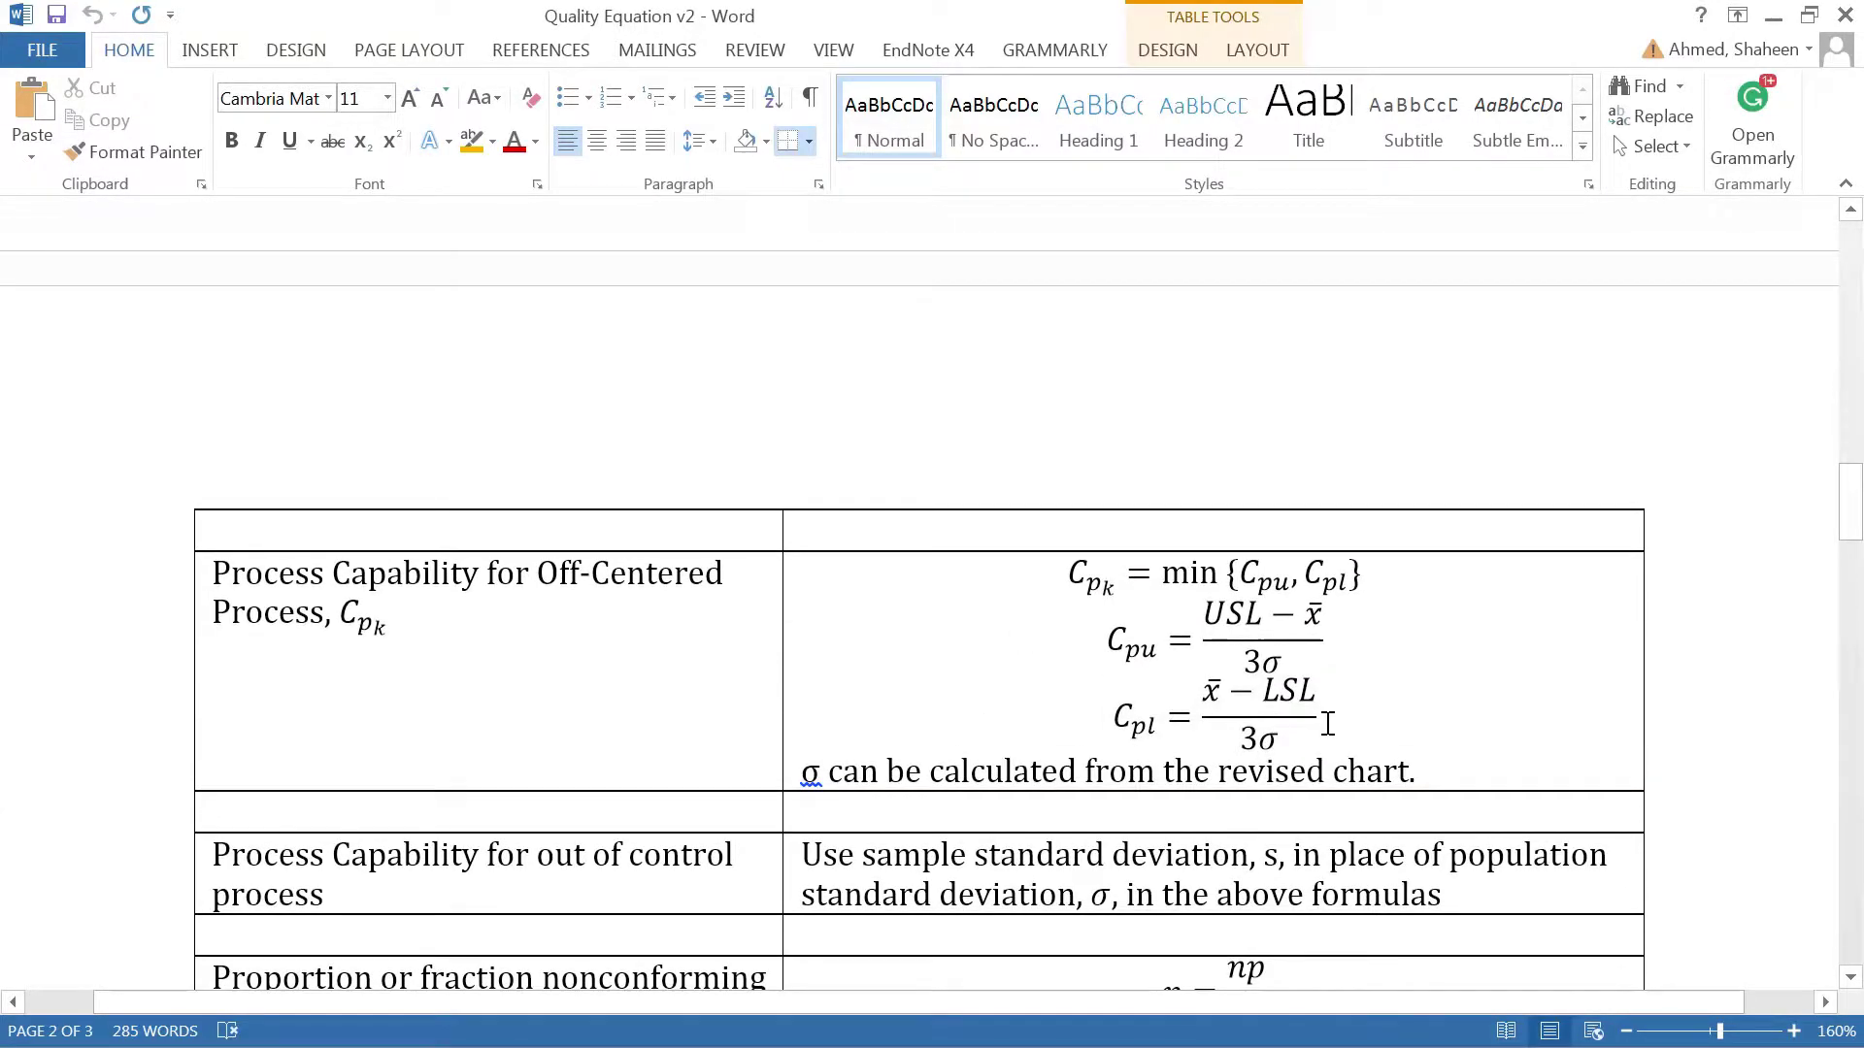
scroll(1300, 724, up, 3)
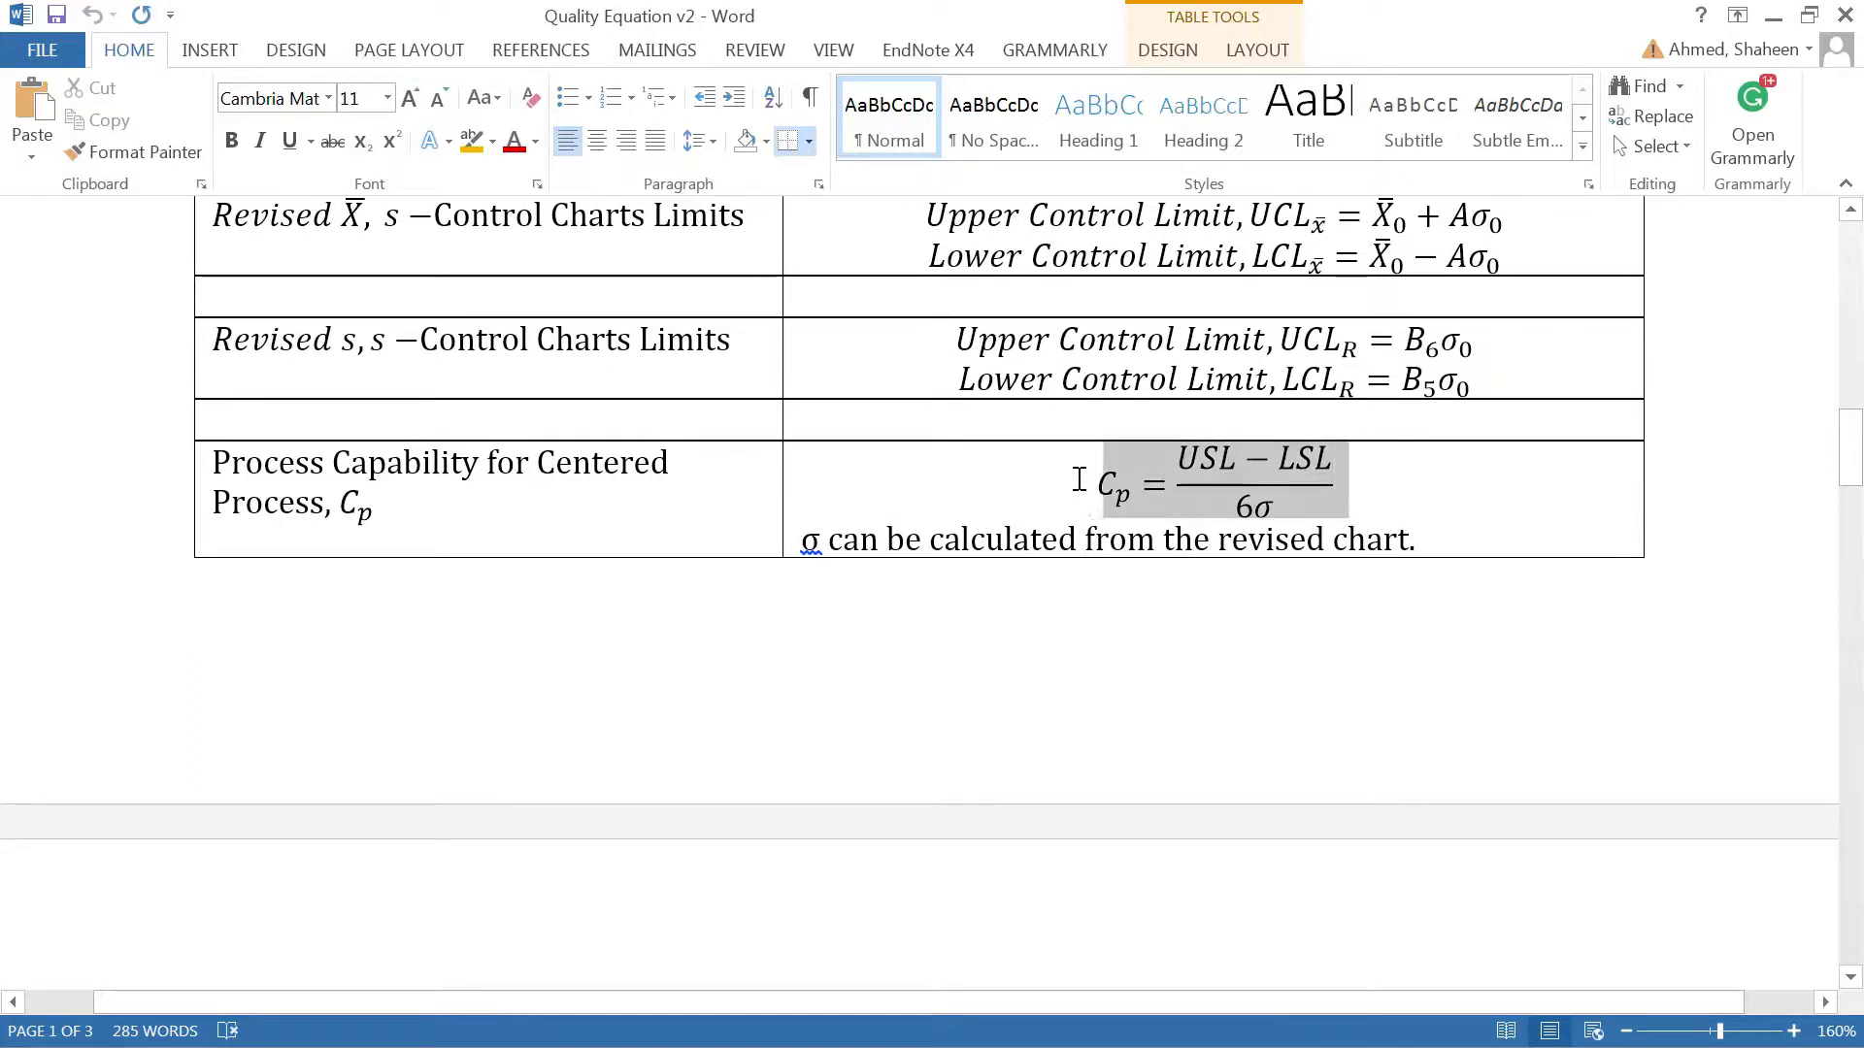
click(1283, 503)
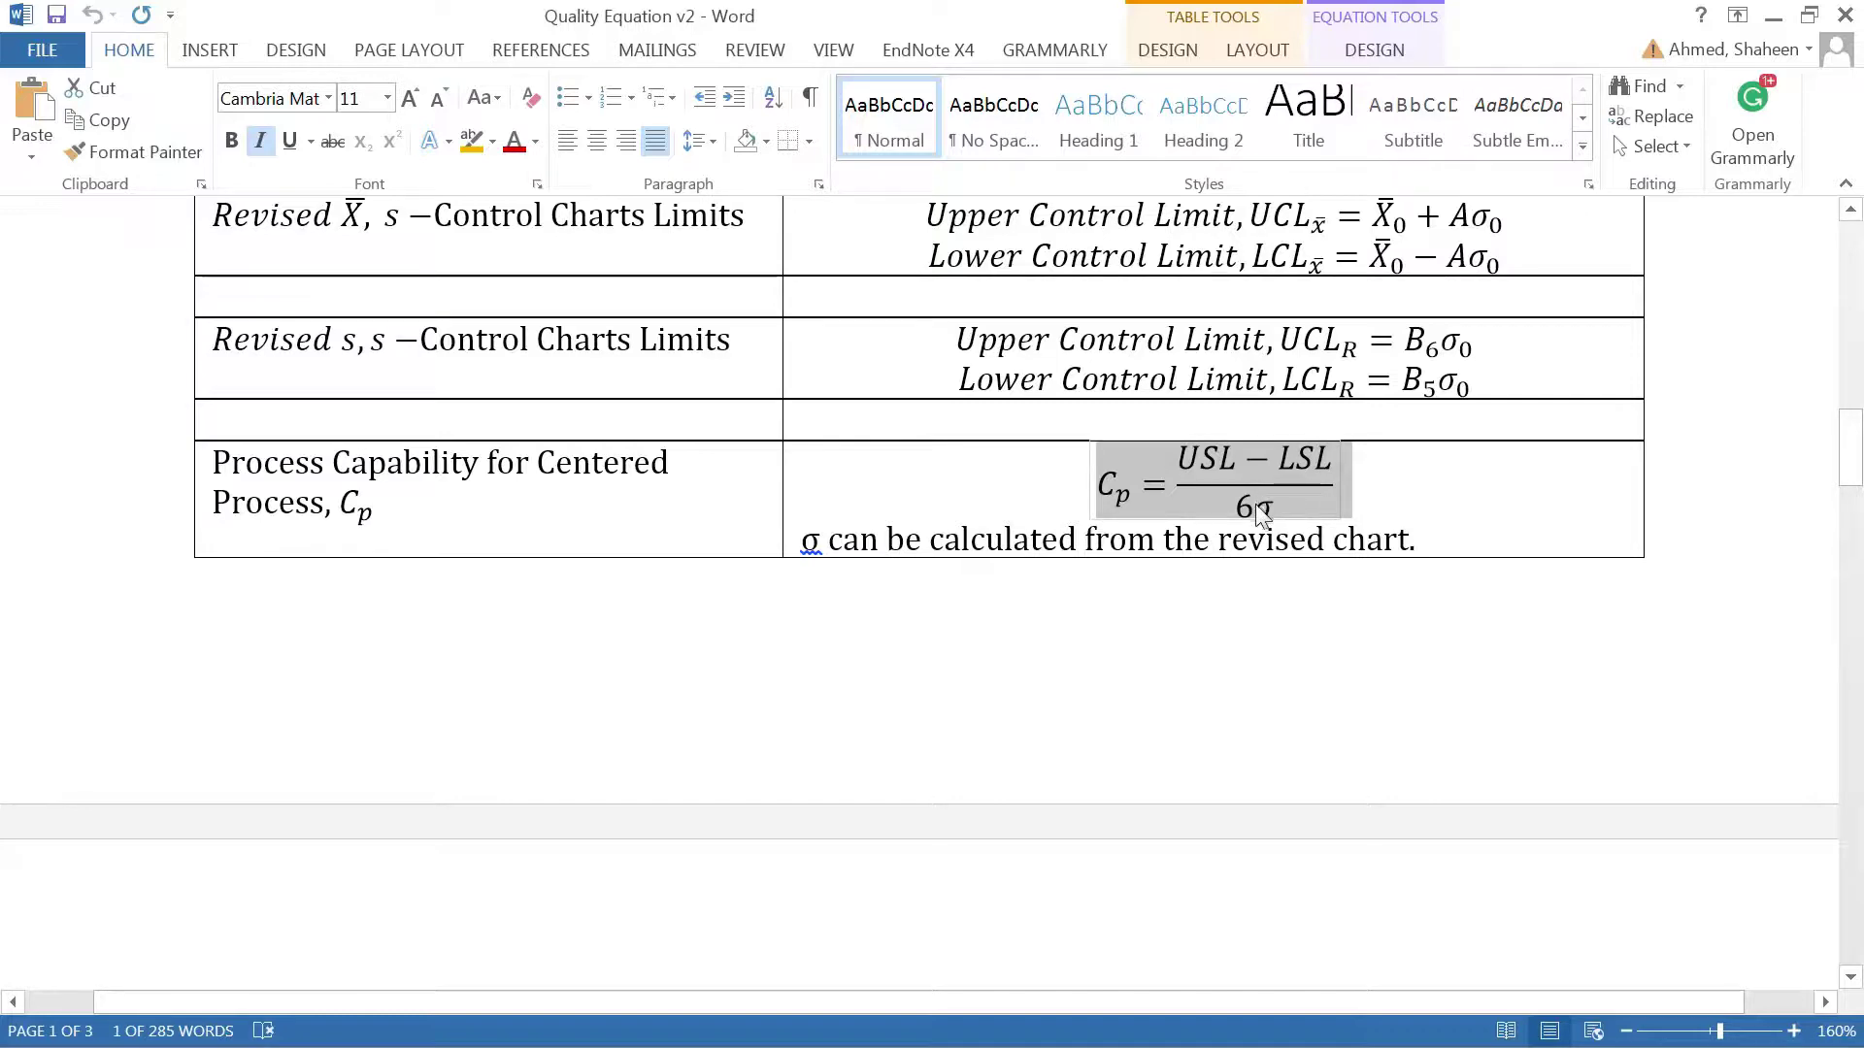
scroll(1276, 513, down, 1)
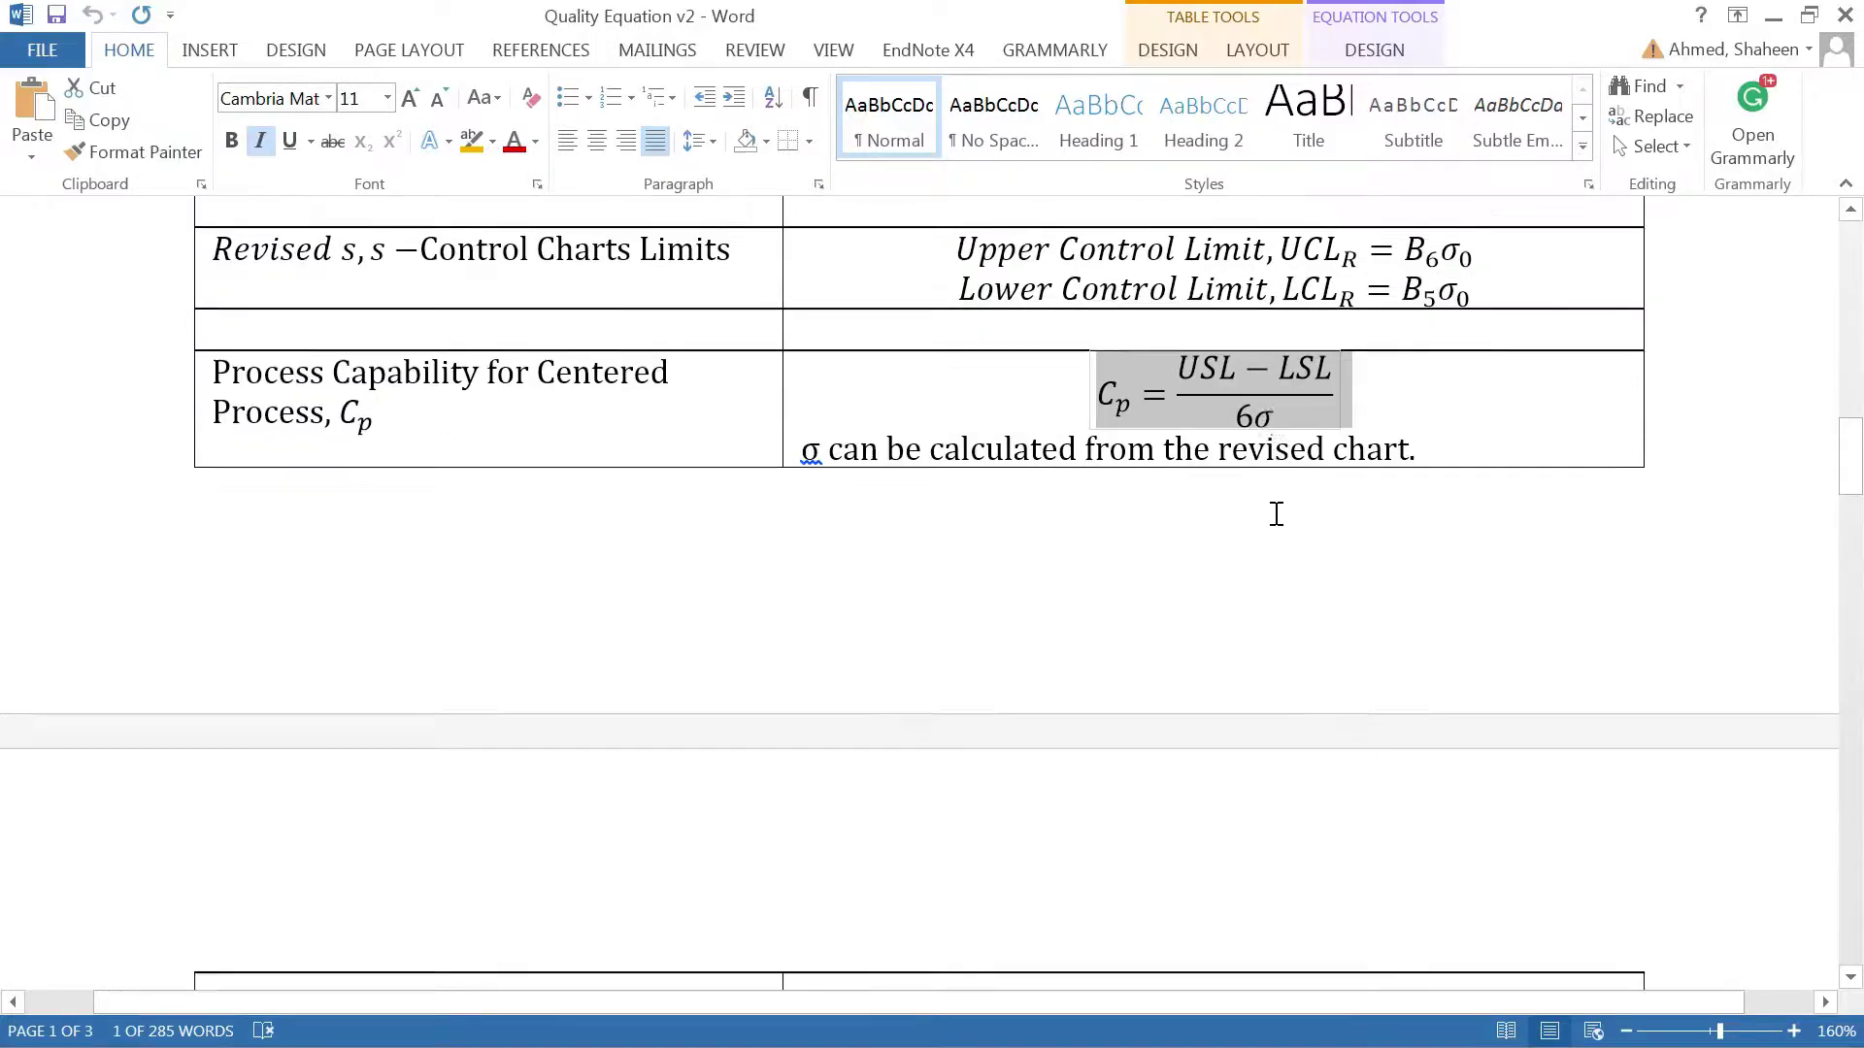
scroll(1275, 513, down, 5)
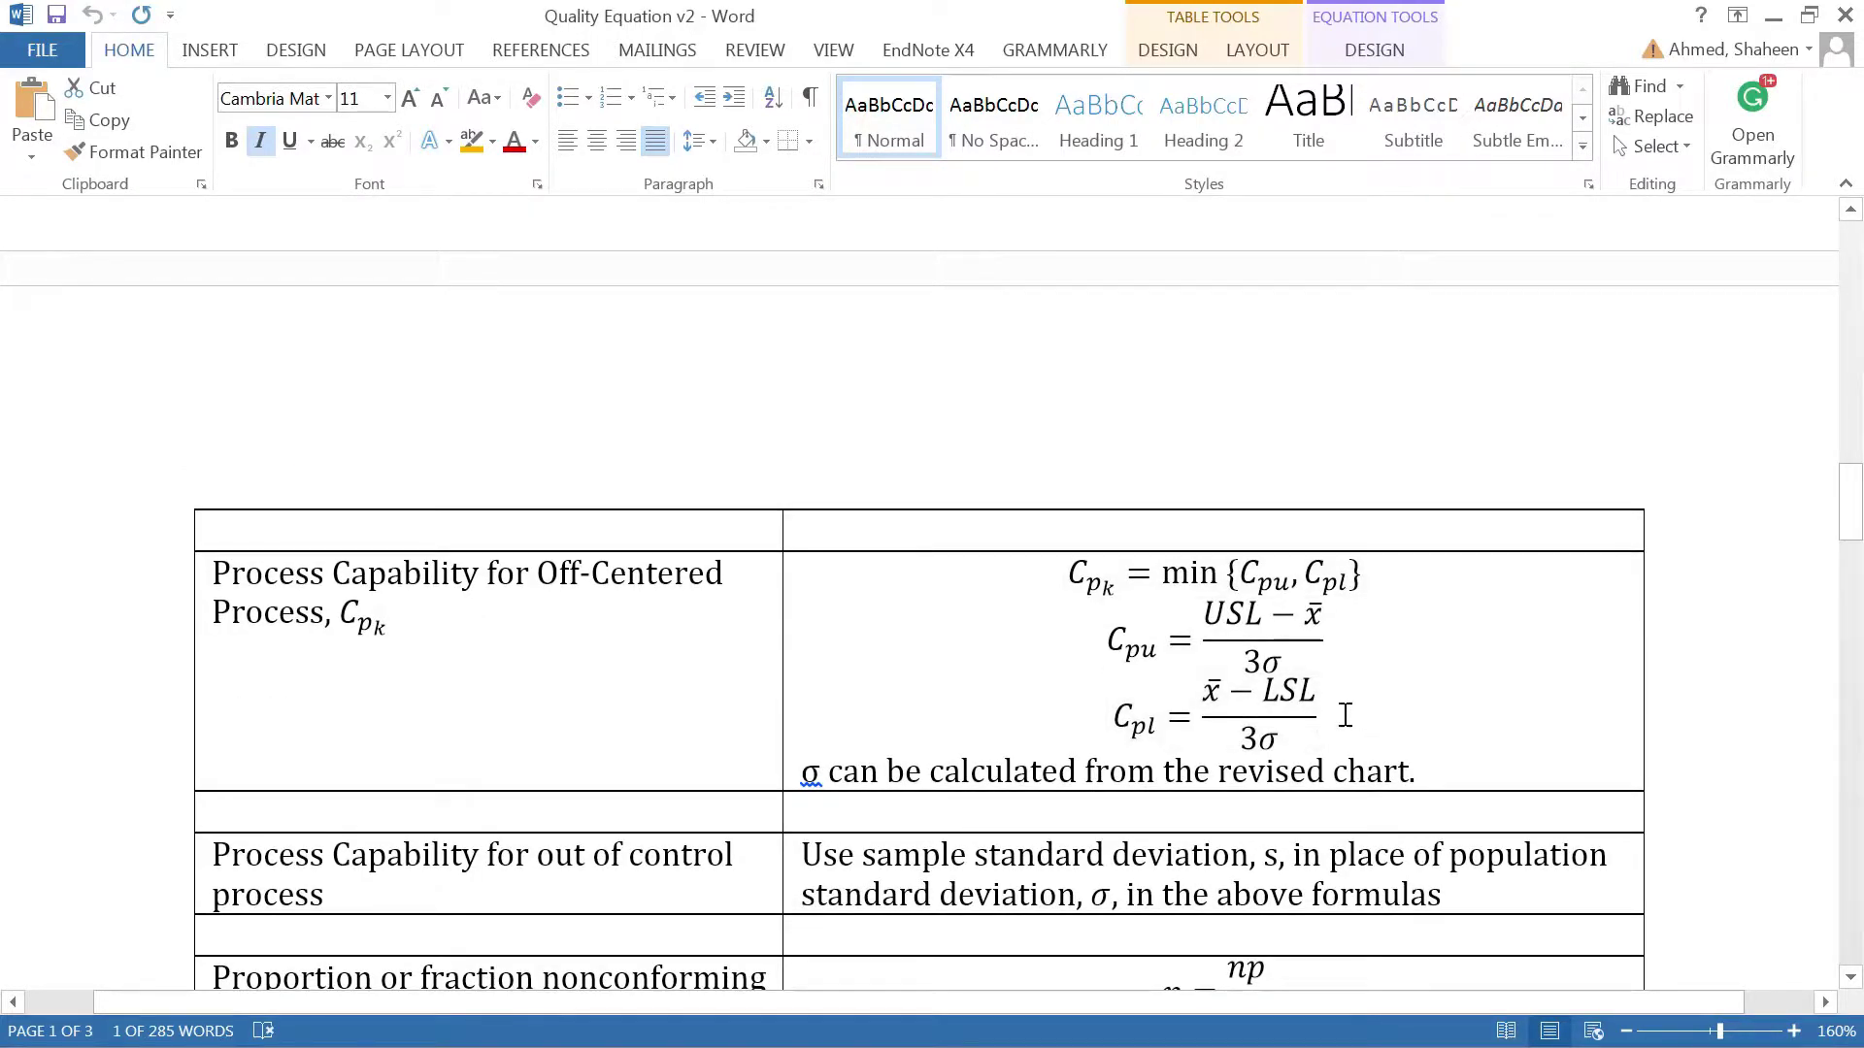
drag(1346, 715, 1373, 580)
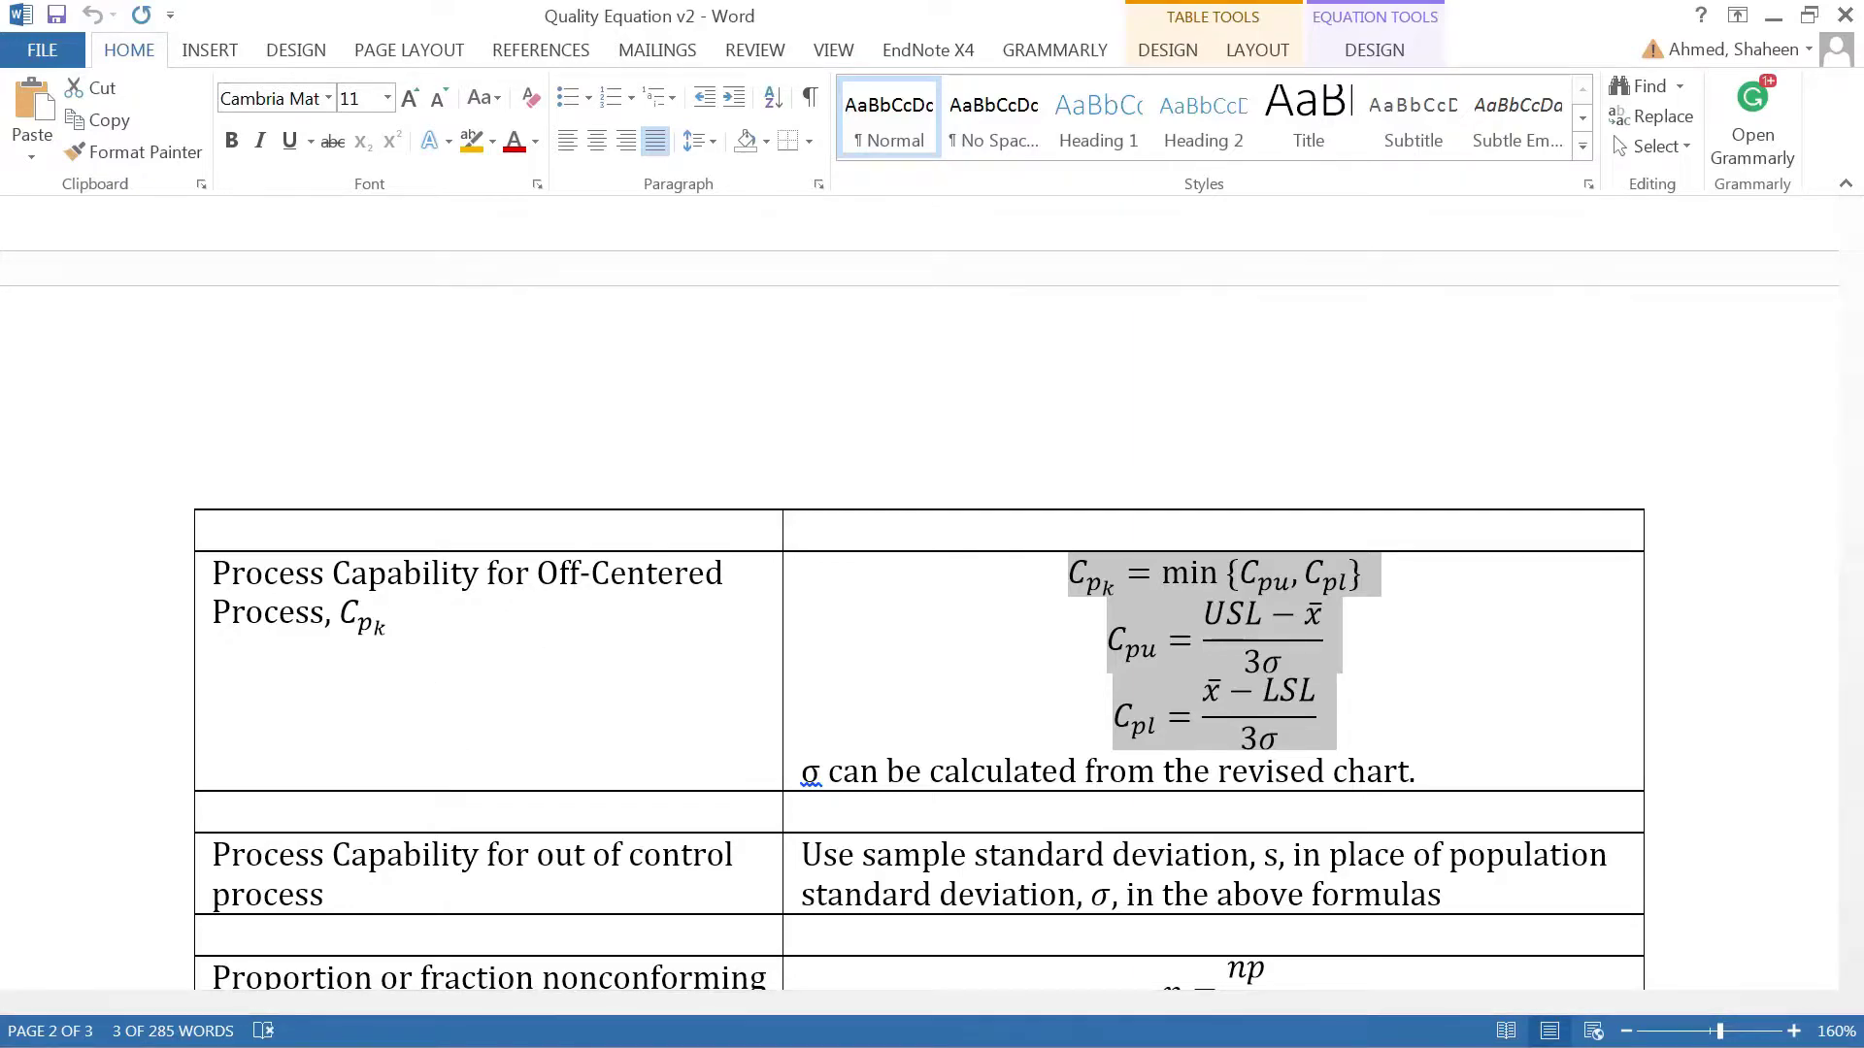
key(alt+Tab)
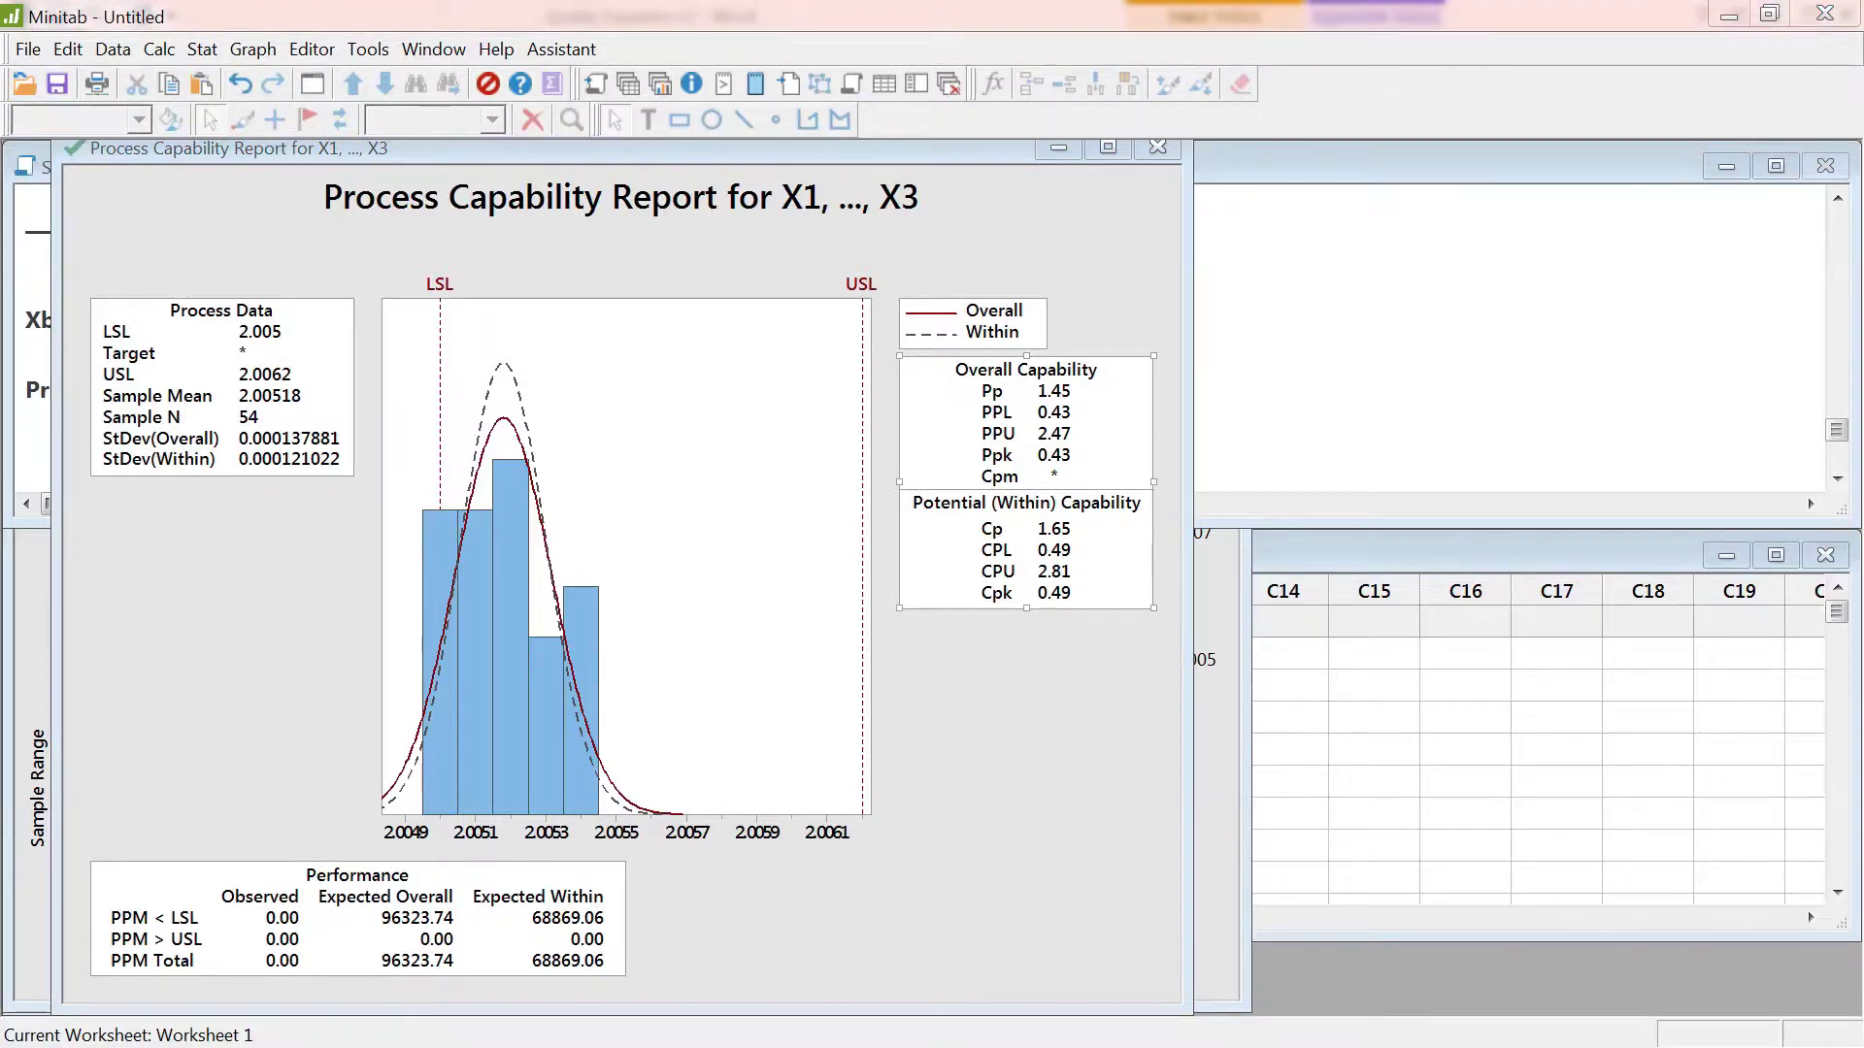
Step: In Word, highlight question 6 on process capability and question 7 on manufacturer suggestions
key(alt+Tab)
click(1012, 743)
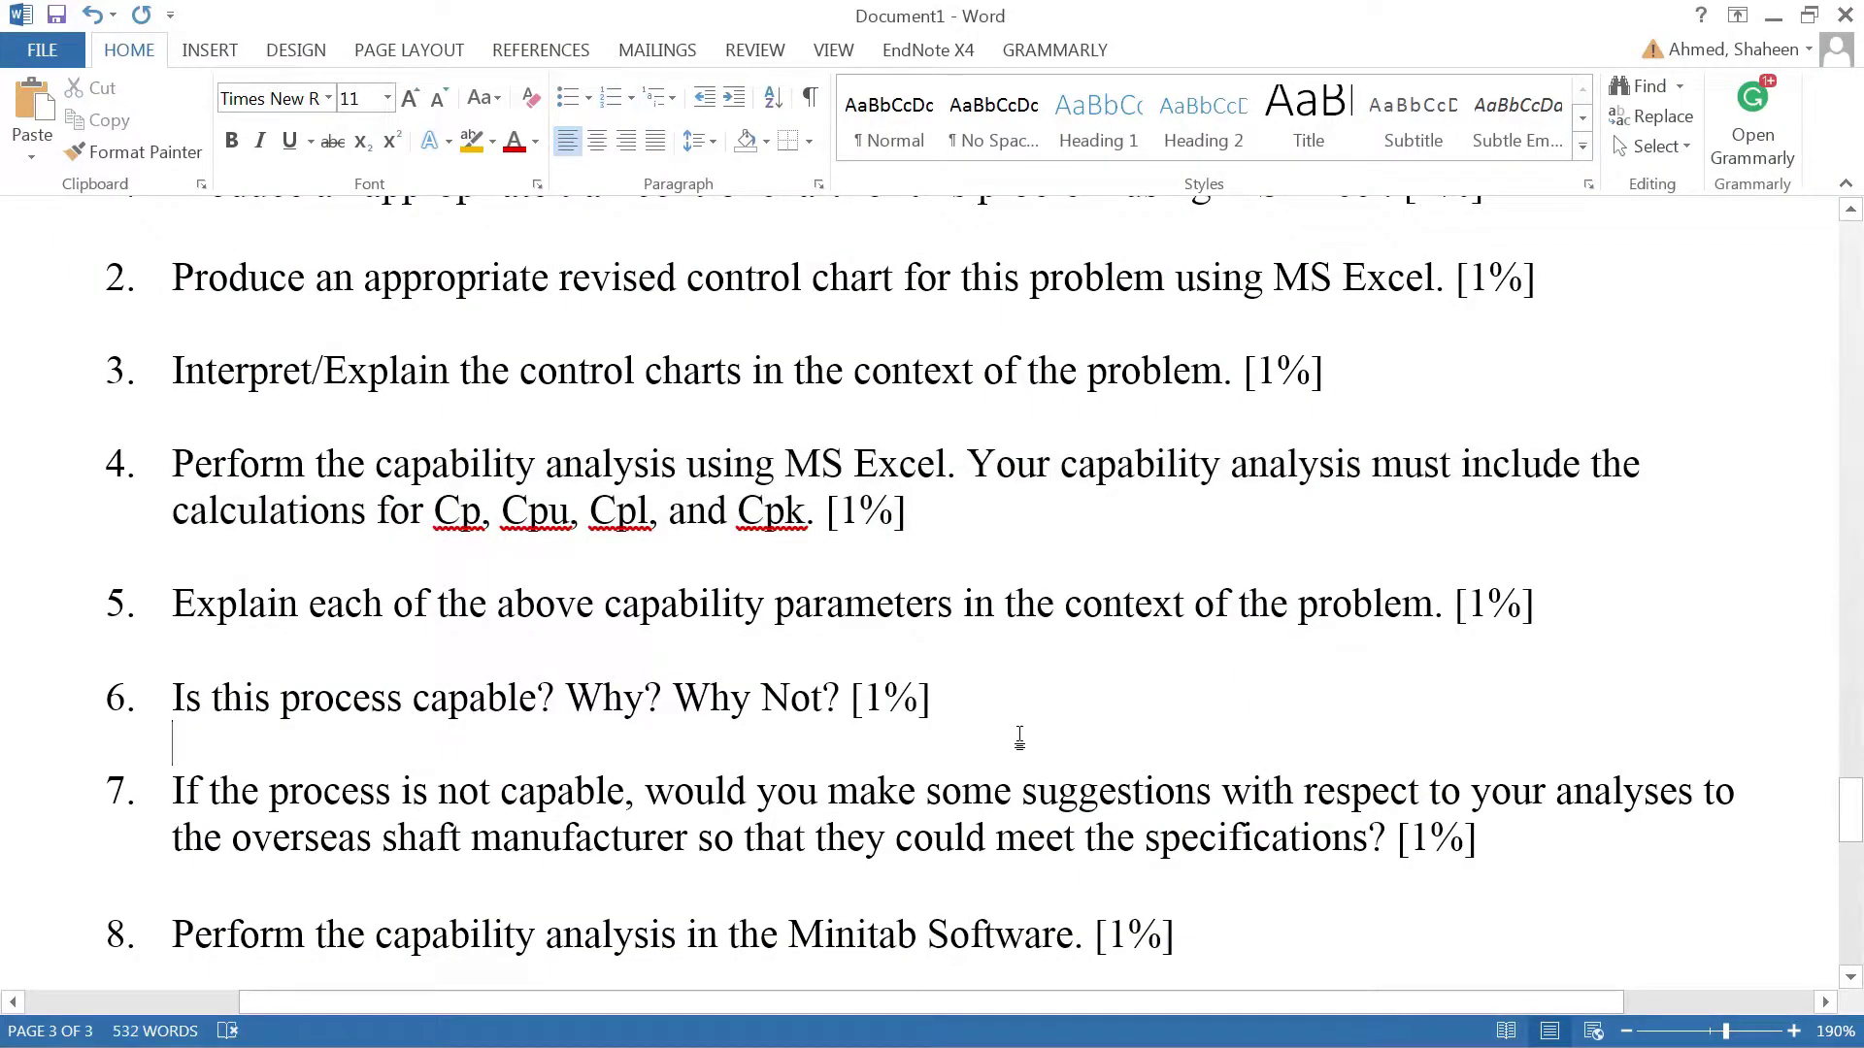
scroll(1019, 738, down, 1)
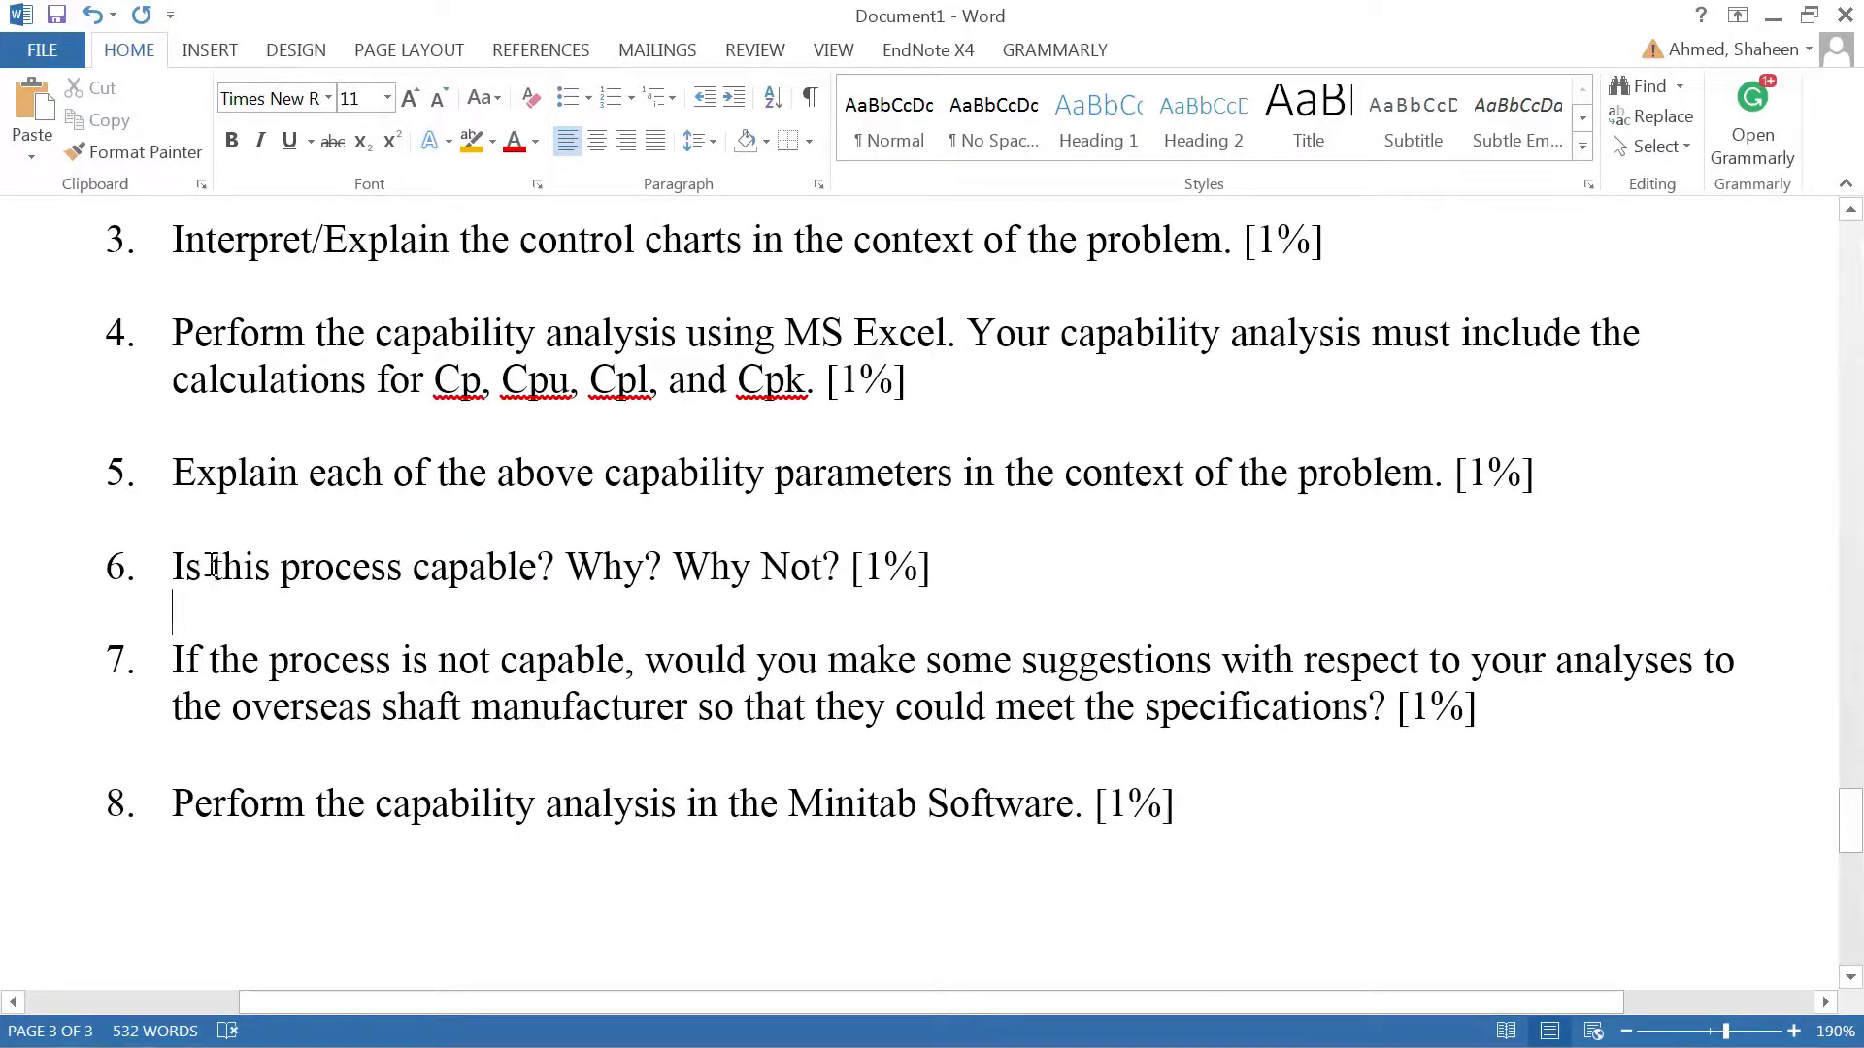
drag(180, 569, 799, 599)
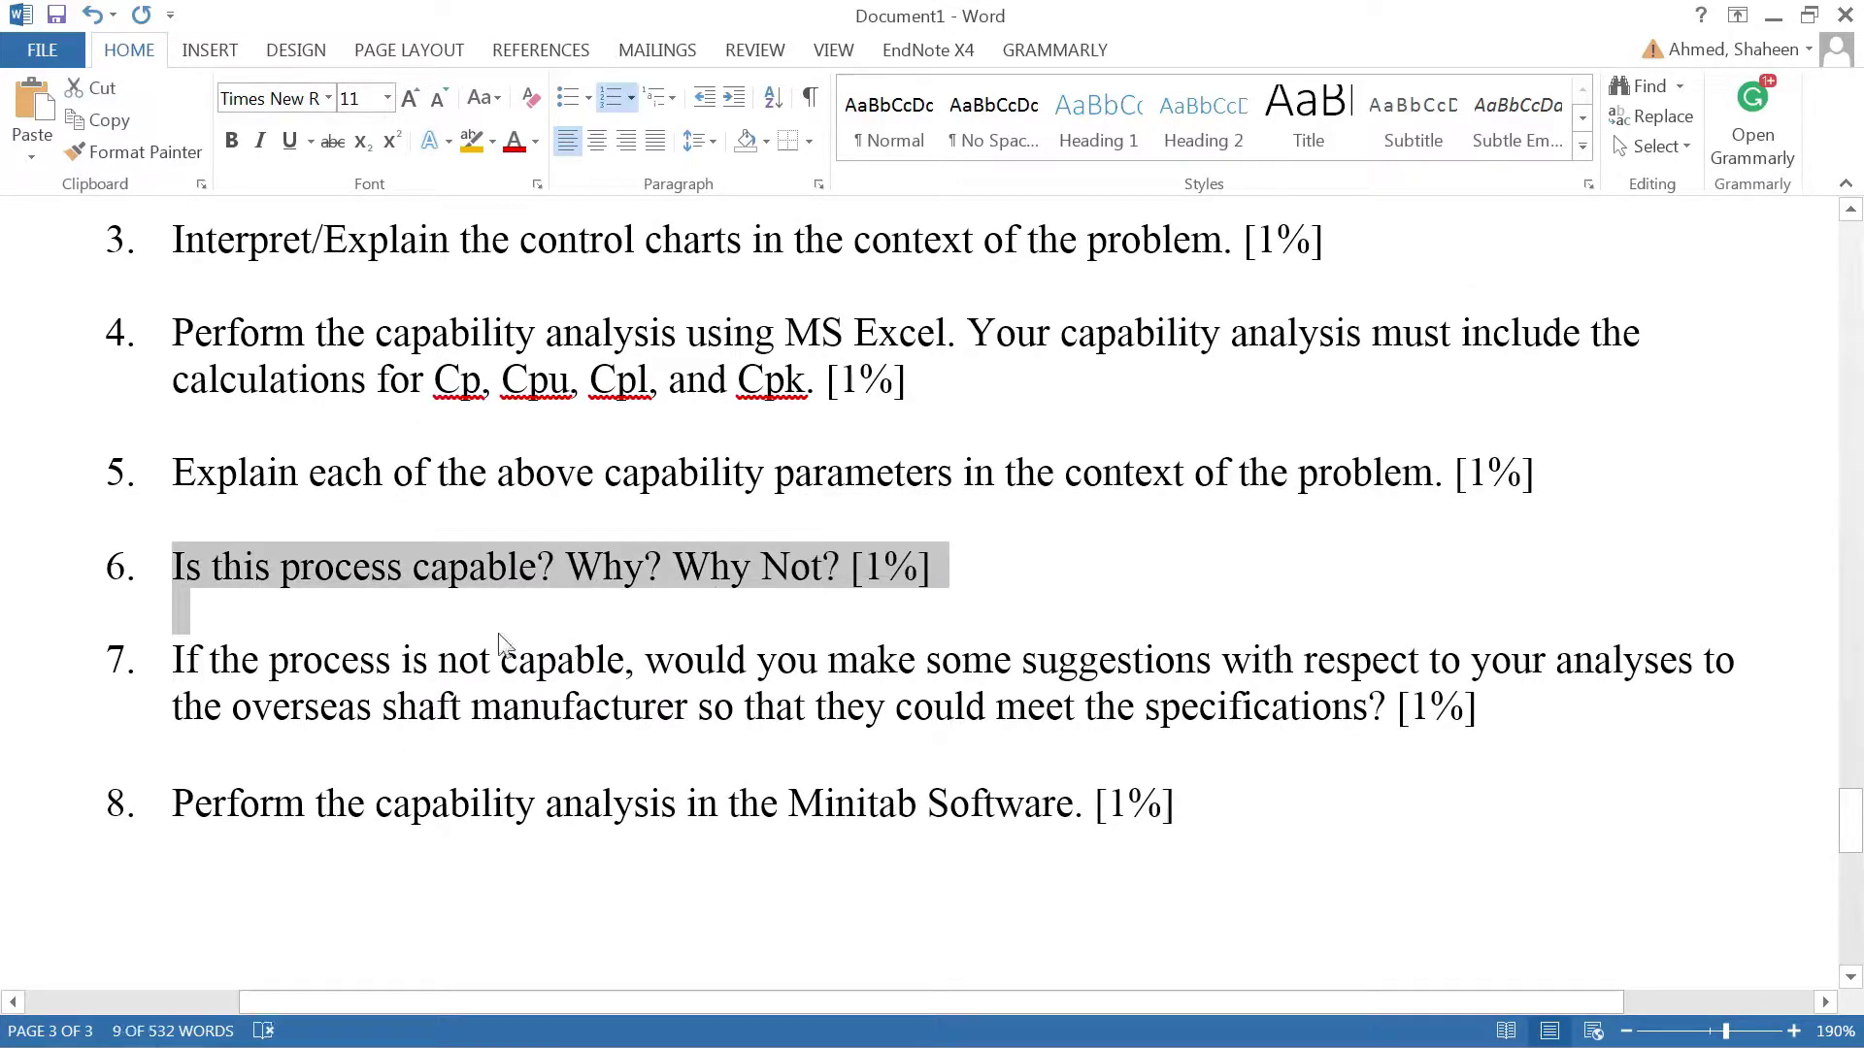
scroll(499, 643, down, 1)
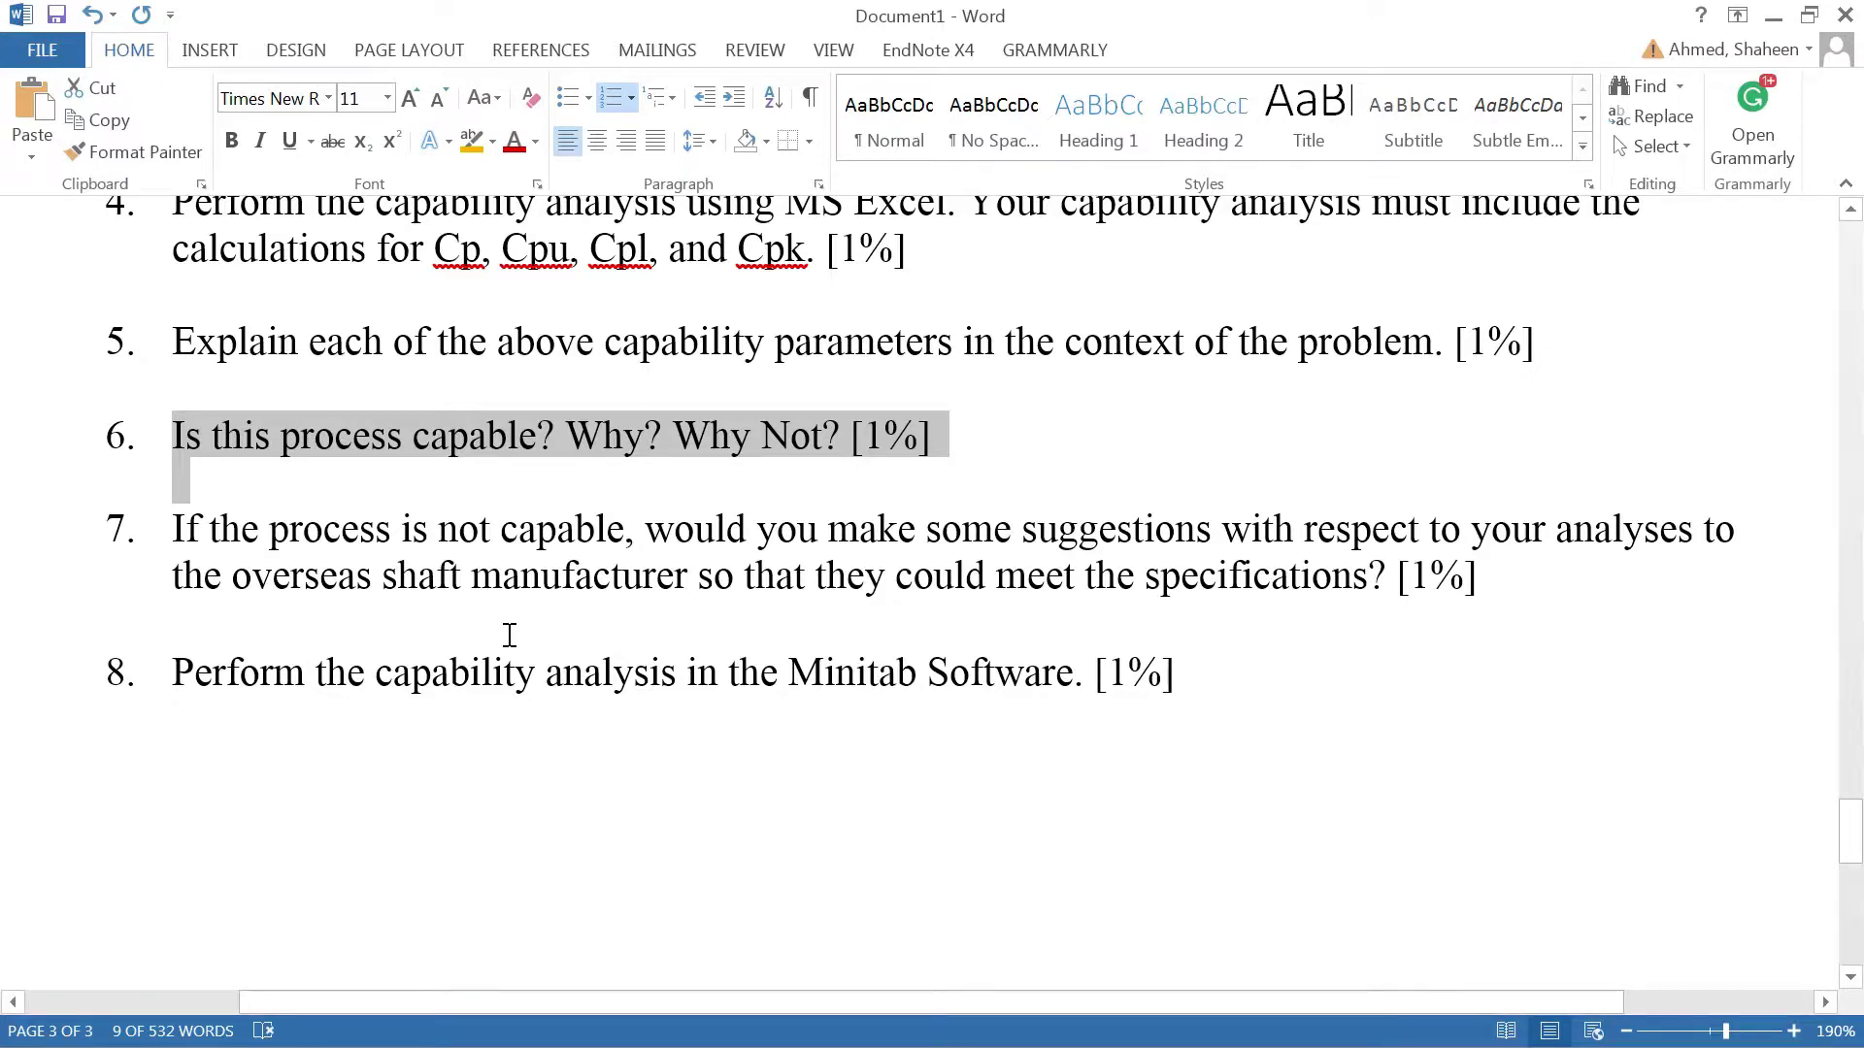
click(344, 540)
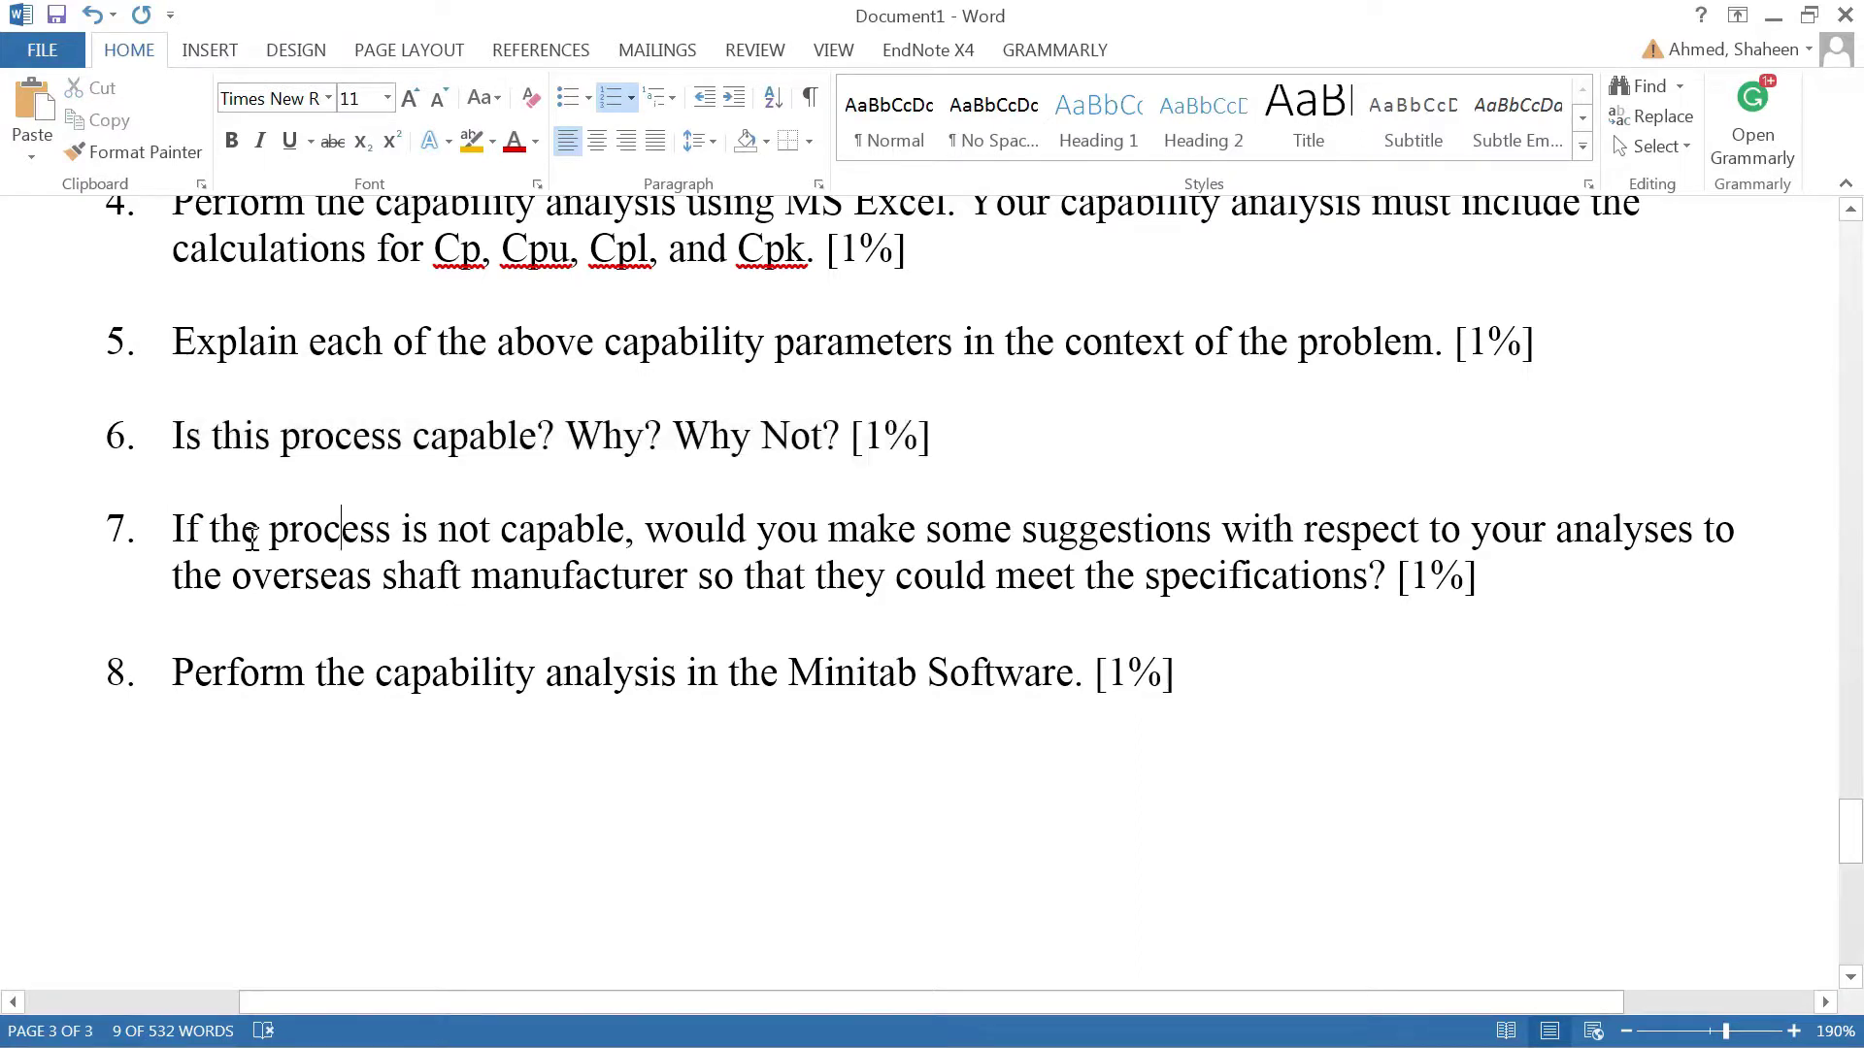
drag(186, 527, 1375, 633)
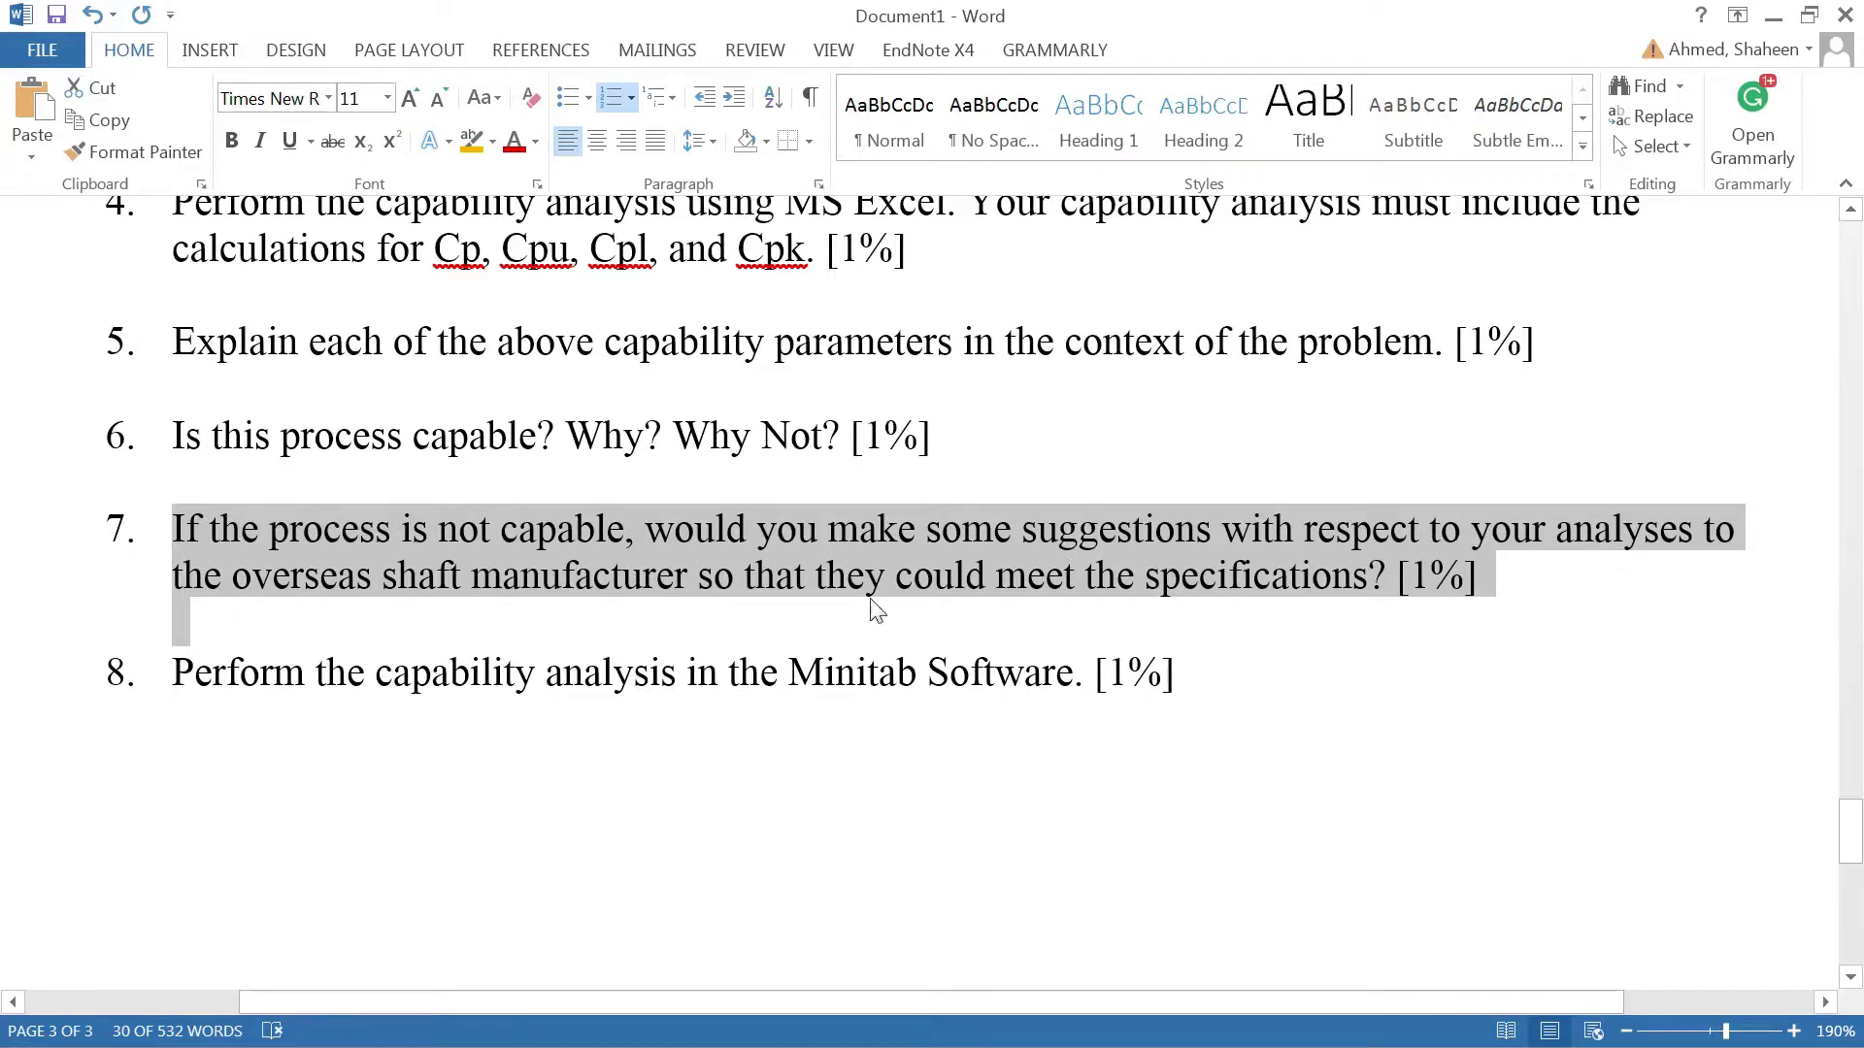
click(608, 629)
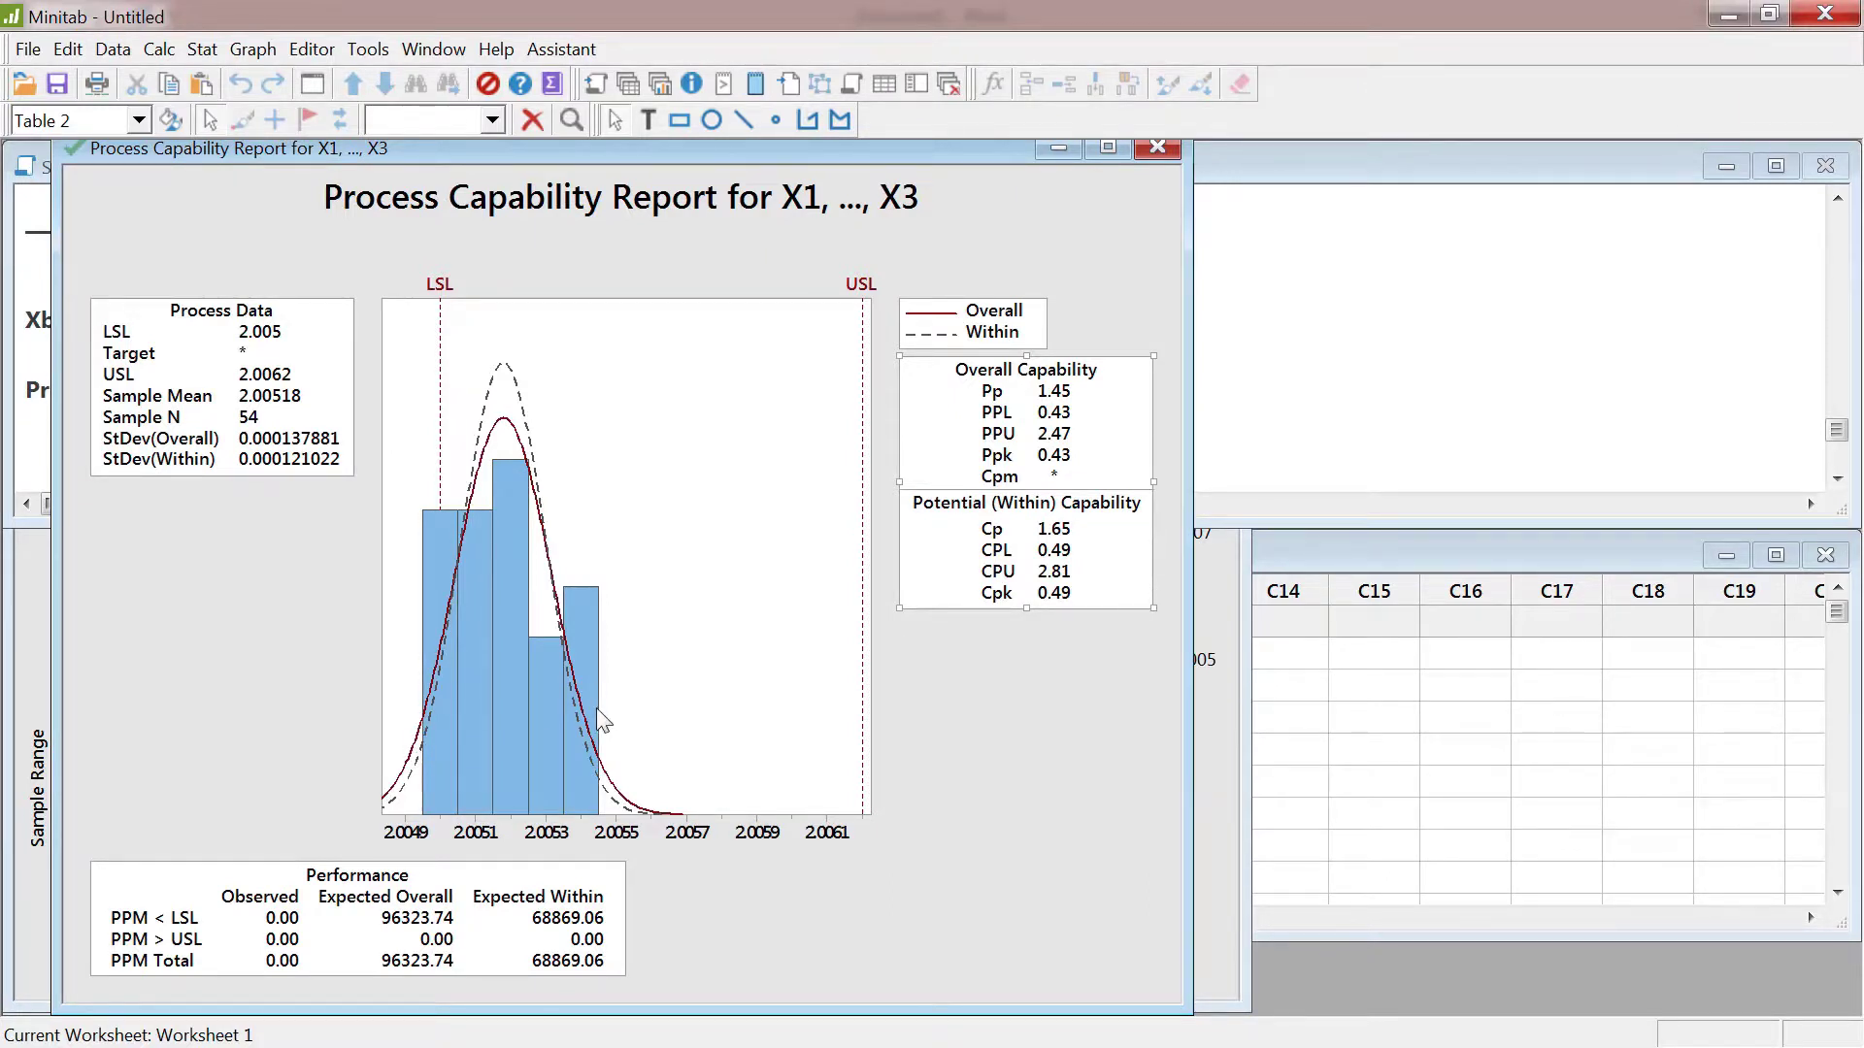
Step: Bring the Xbar-R chart window in front of the capability report
mouse_move(600, 720)
click(1221, 656)
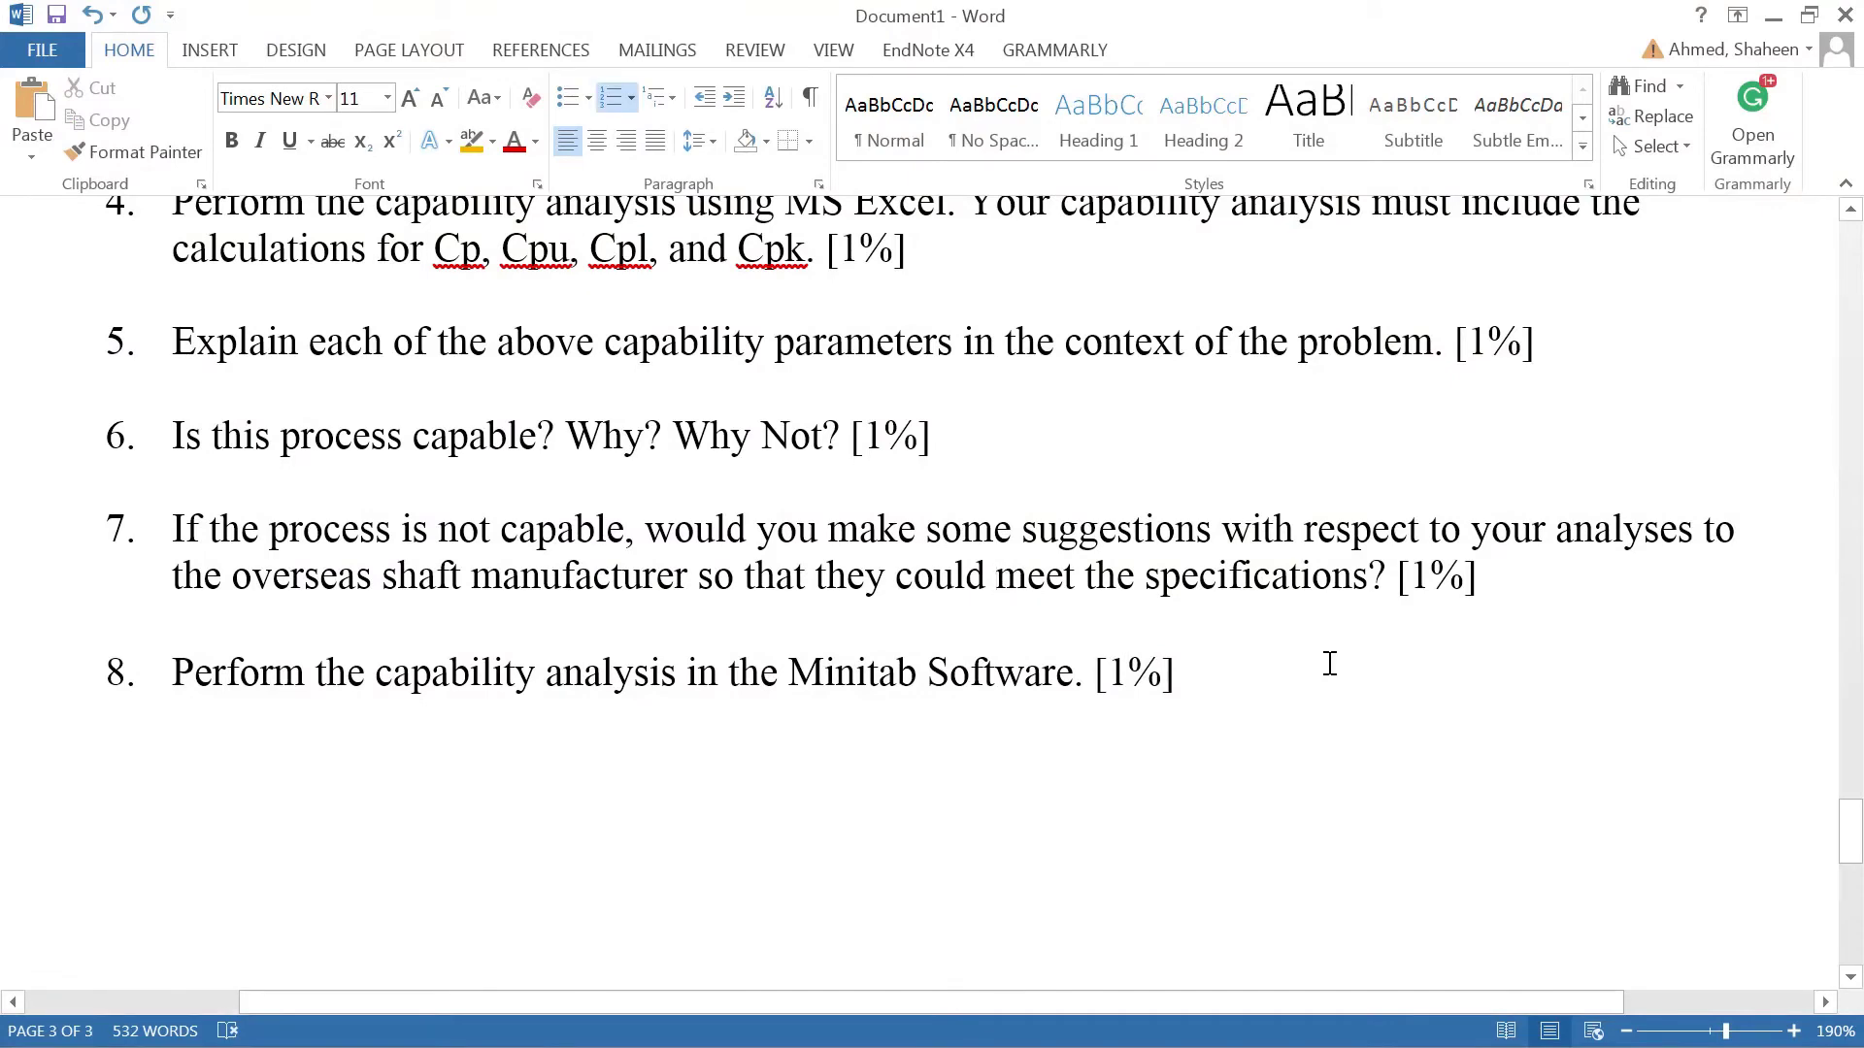
Step: Scroll the Word assignment up to the introduction and Table 2 of 18 shaft diameters
scroll(1327, 662, down, 1)
scroll(1302, 657, up, 10)
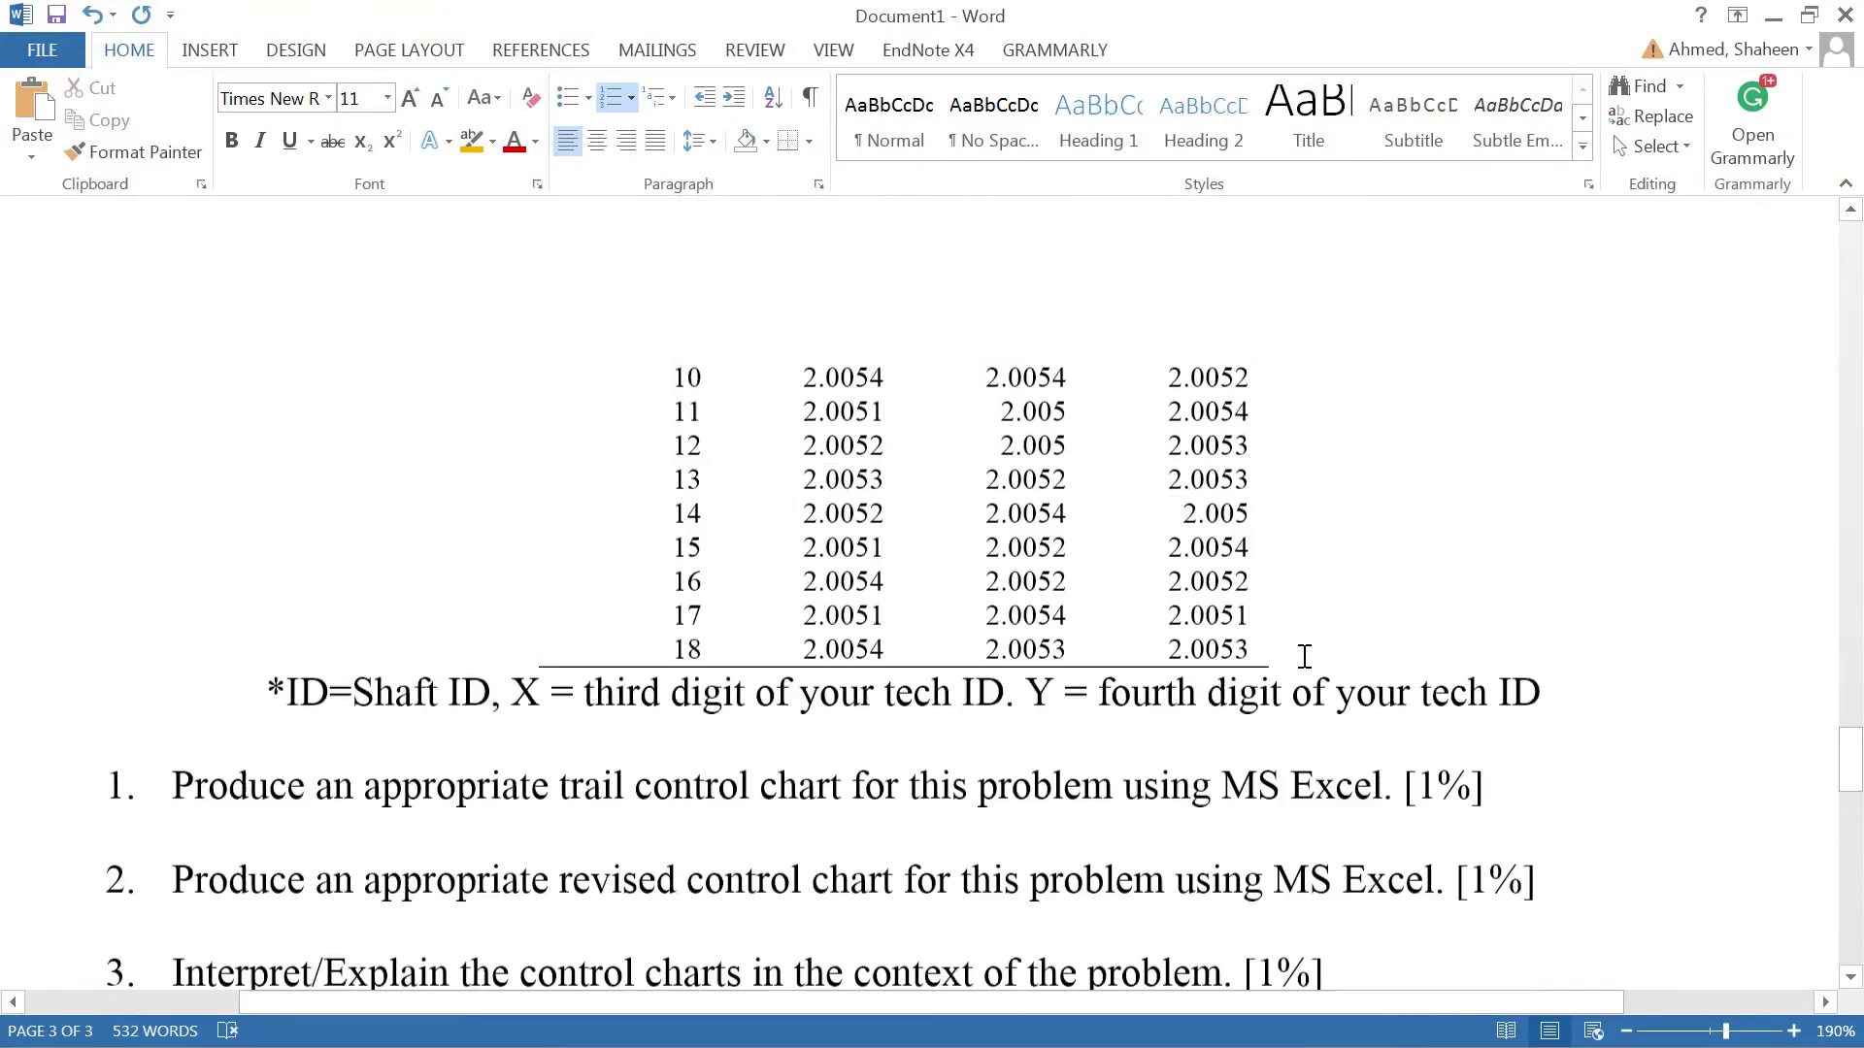
scroll(1288, 651, up, 1)
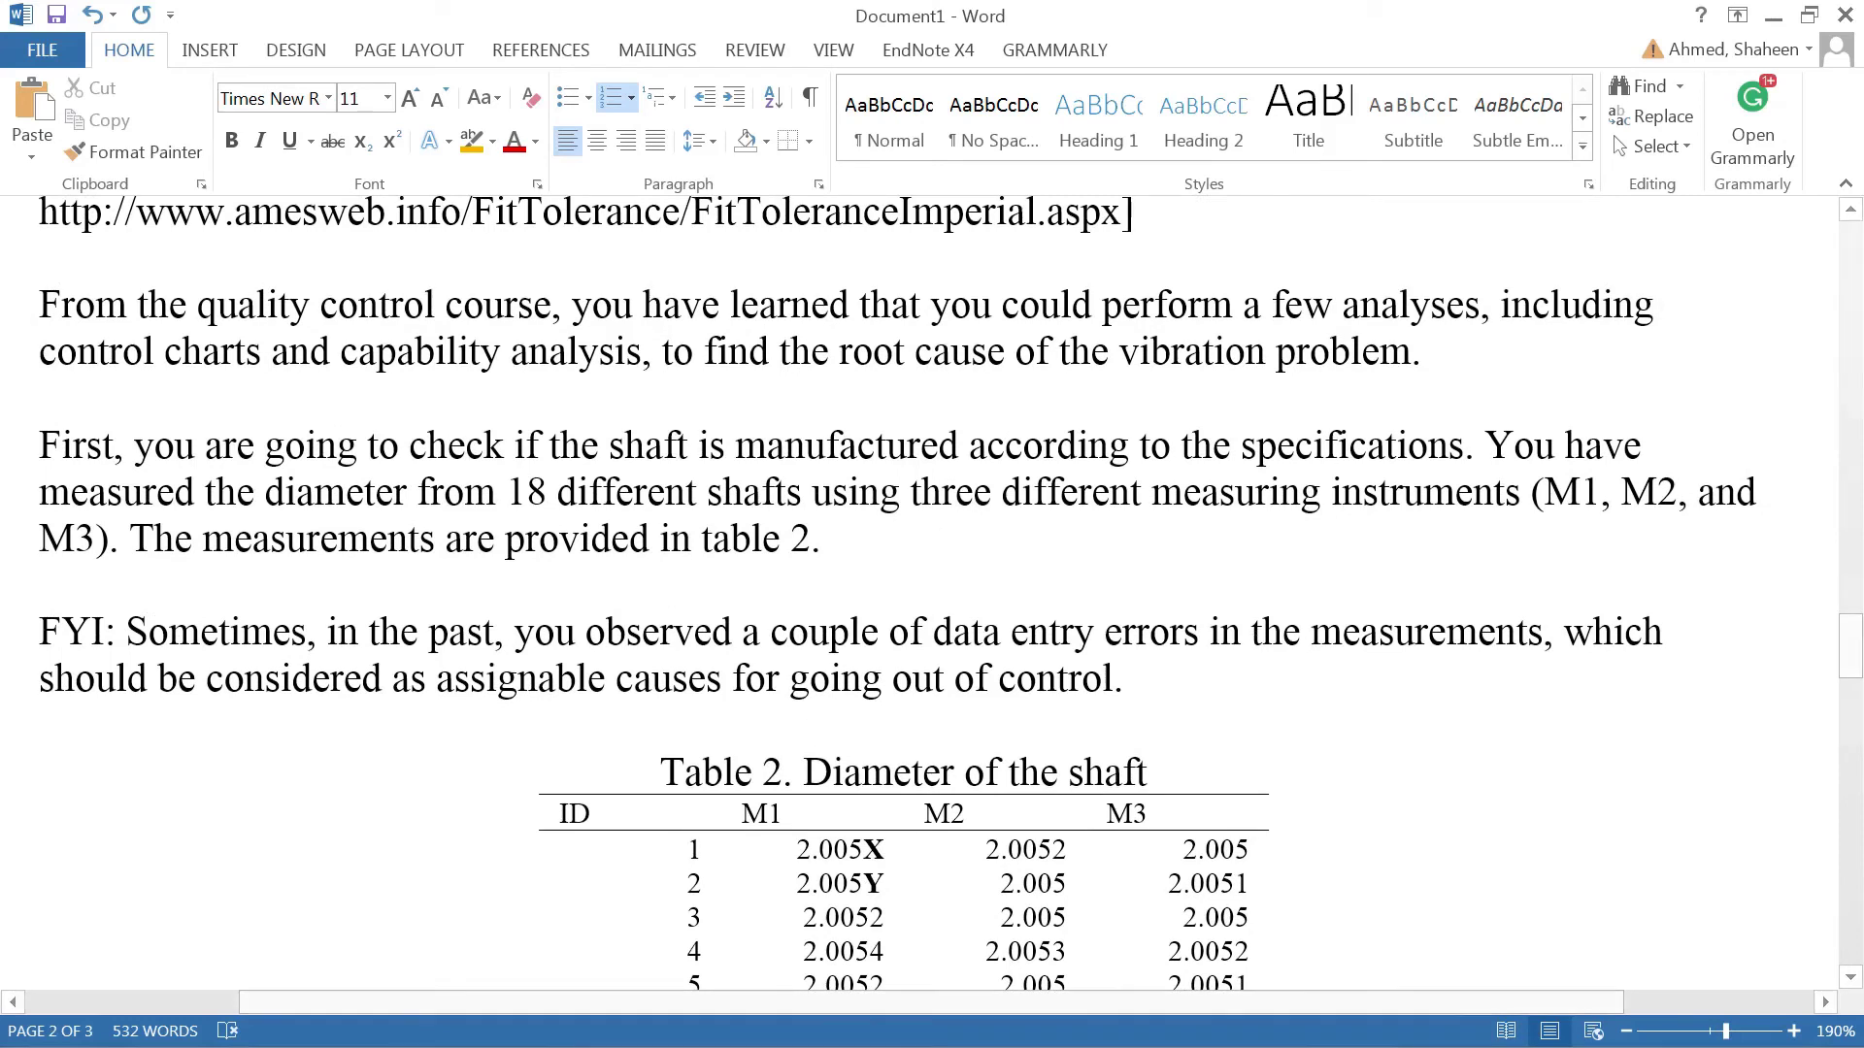
mouse_move(1072, 22)
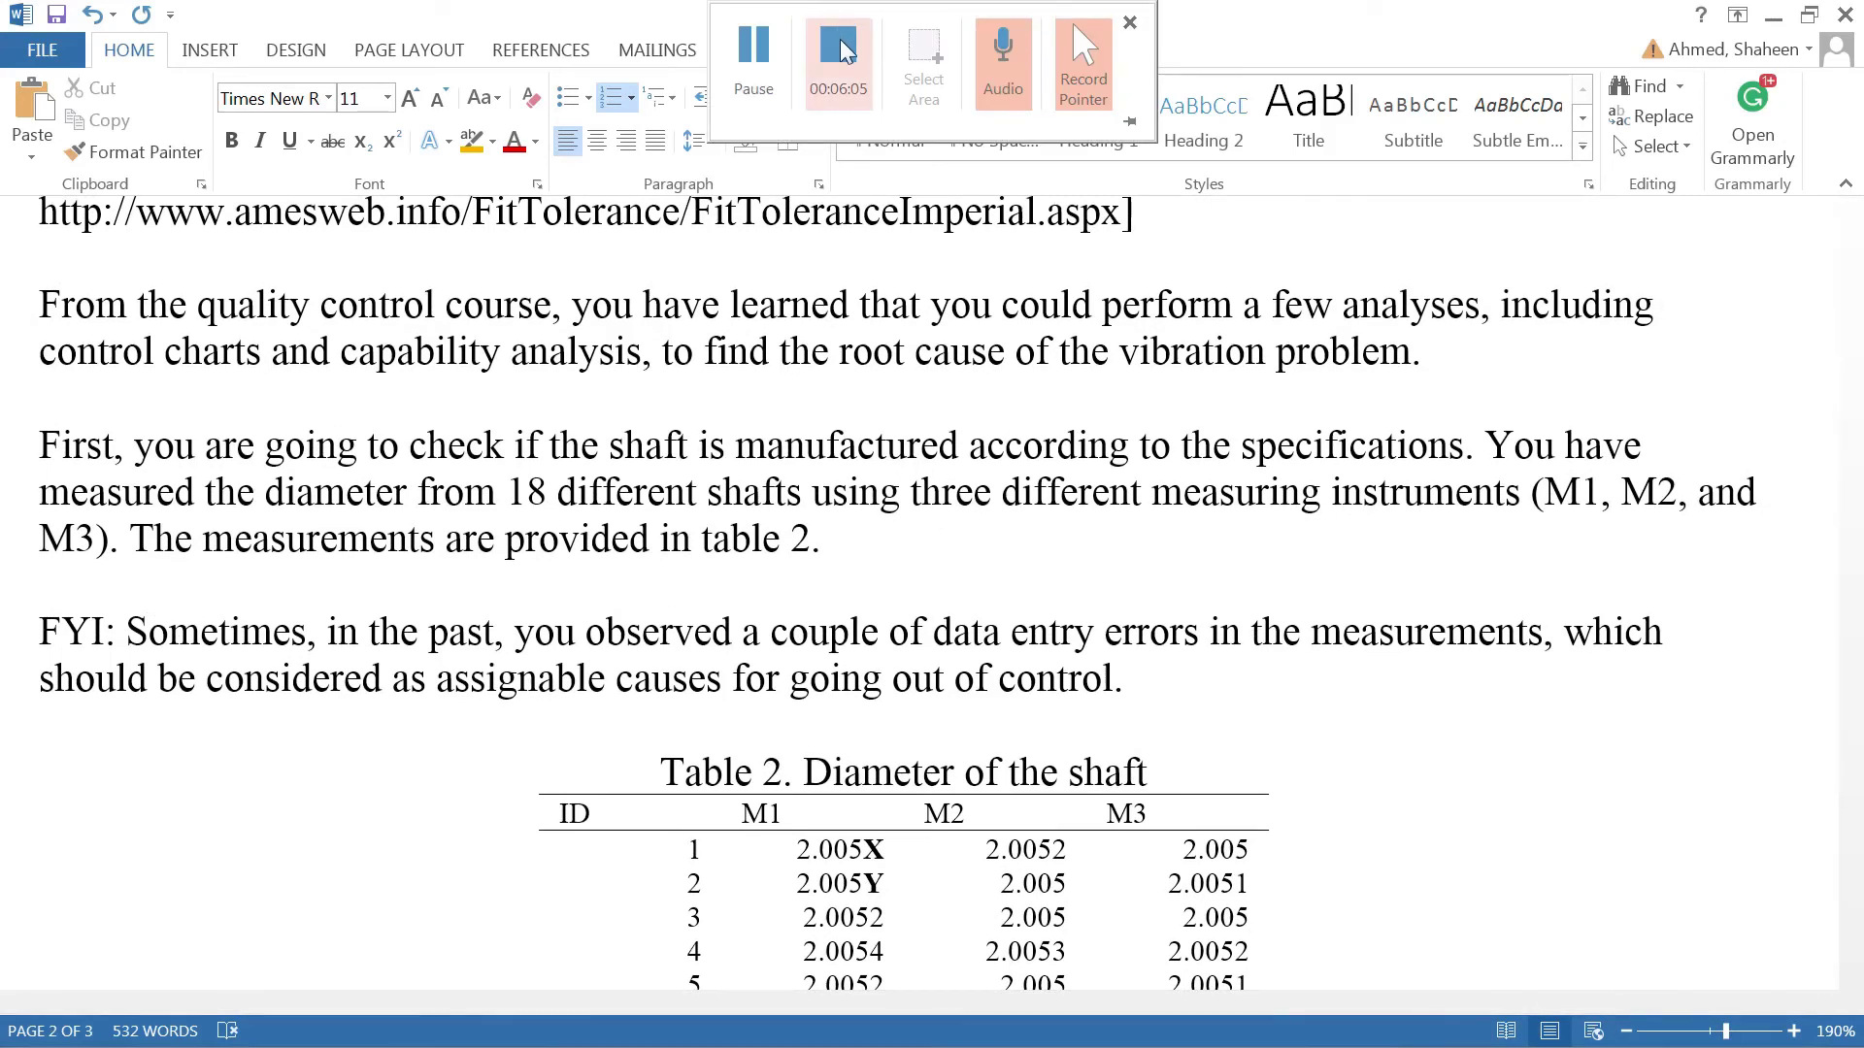